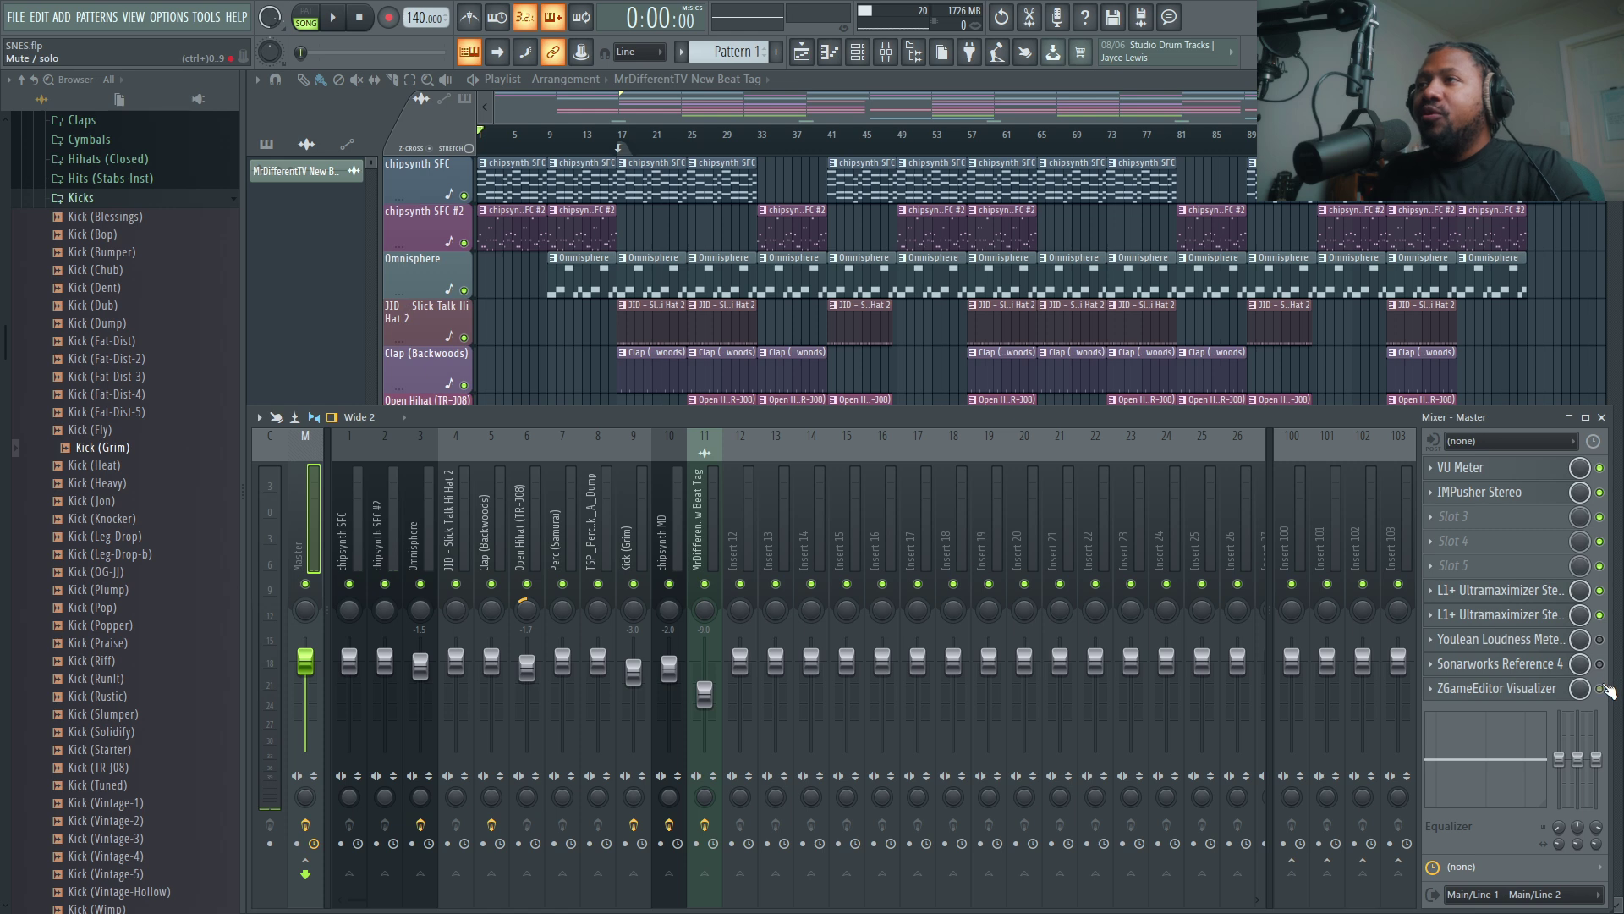
- Open the Master track's ZGameEditor Visualizer, check its Bits Of Power preview, and close the preview
{"action": "left_click", "coordinate": [1523, 692]}
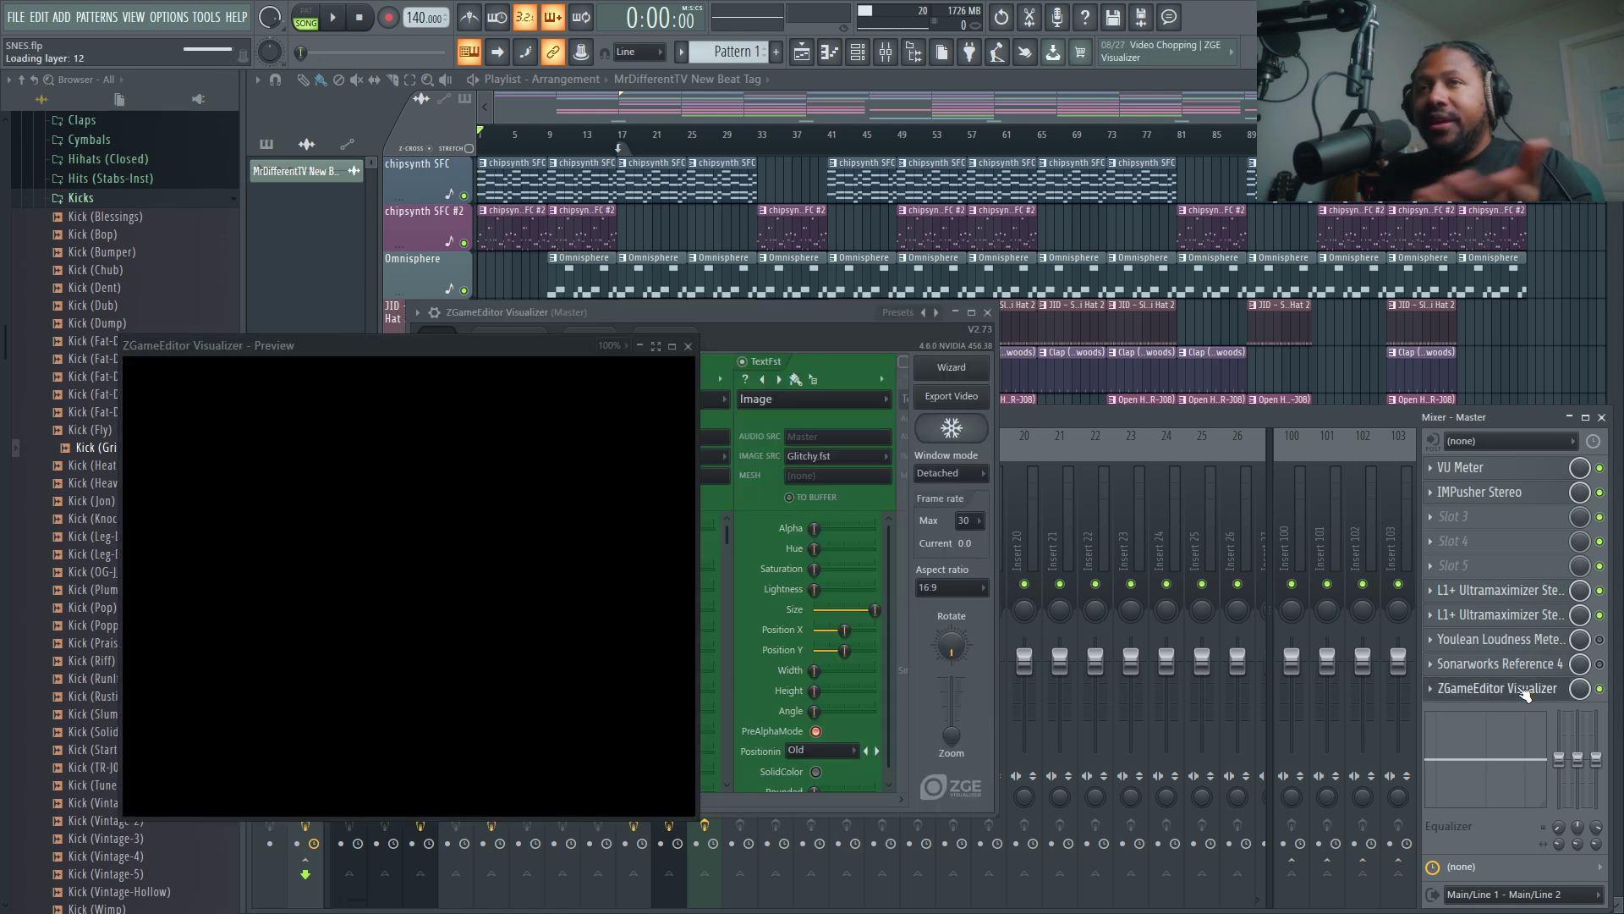
{"action": "left_click_drag", "start_coordinate": [508, 347], "coordinate": [985, 313]}
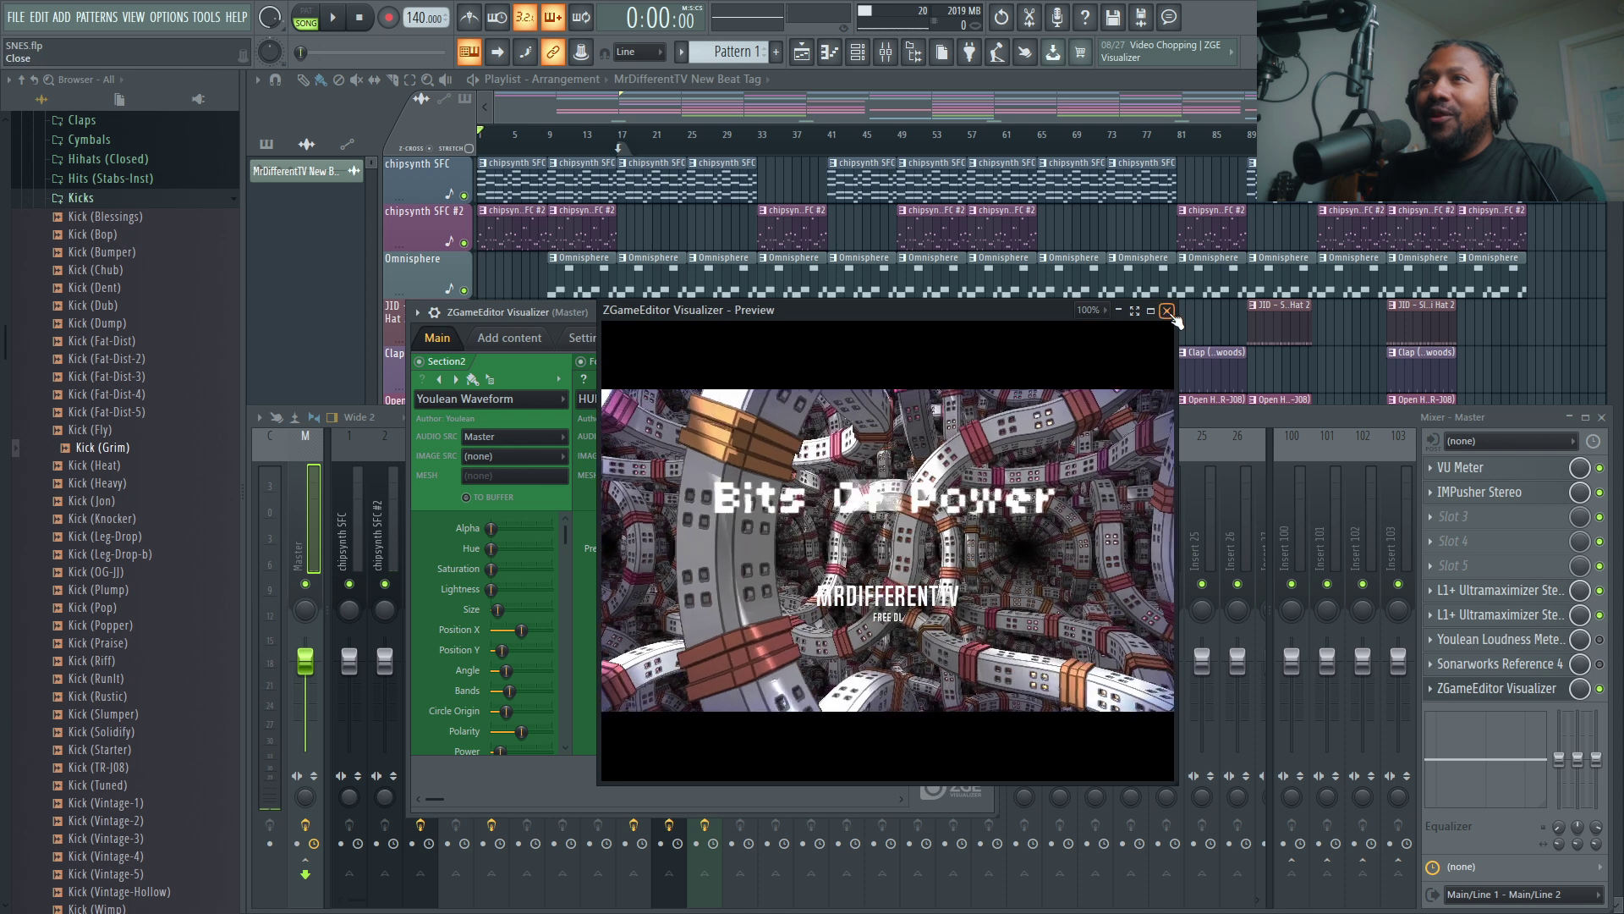
{"action": "left_click", "coordinate": [1168, 312]}
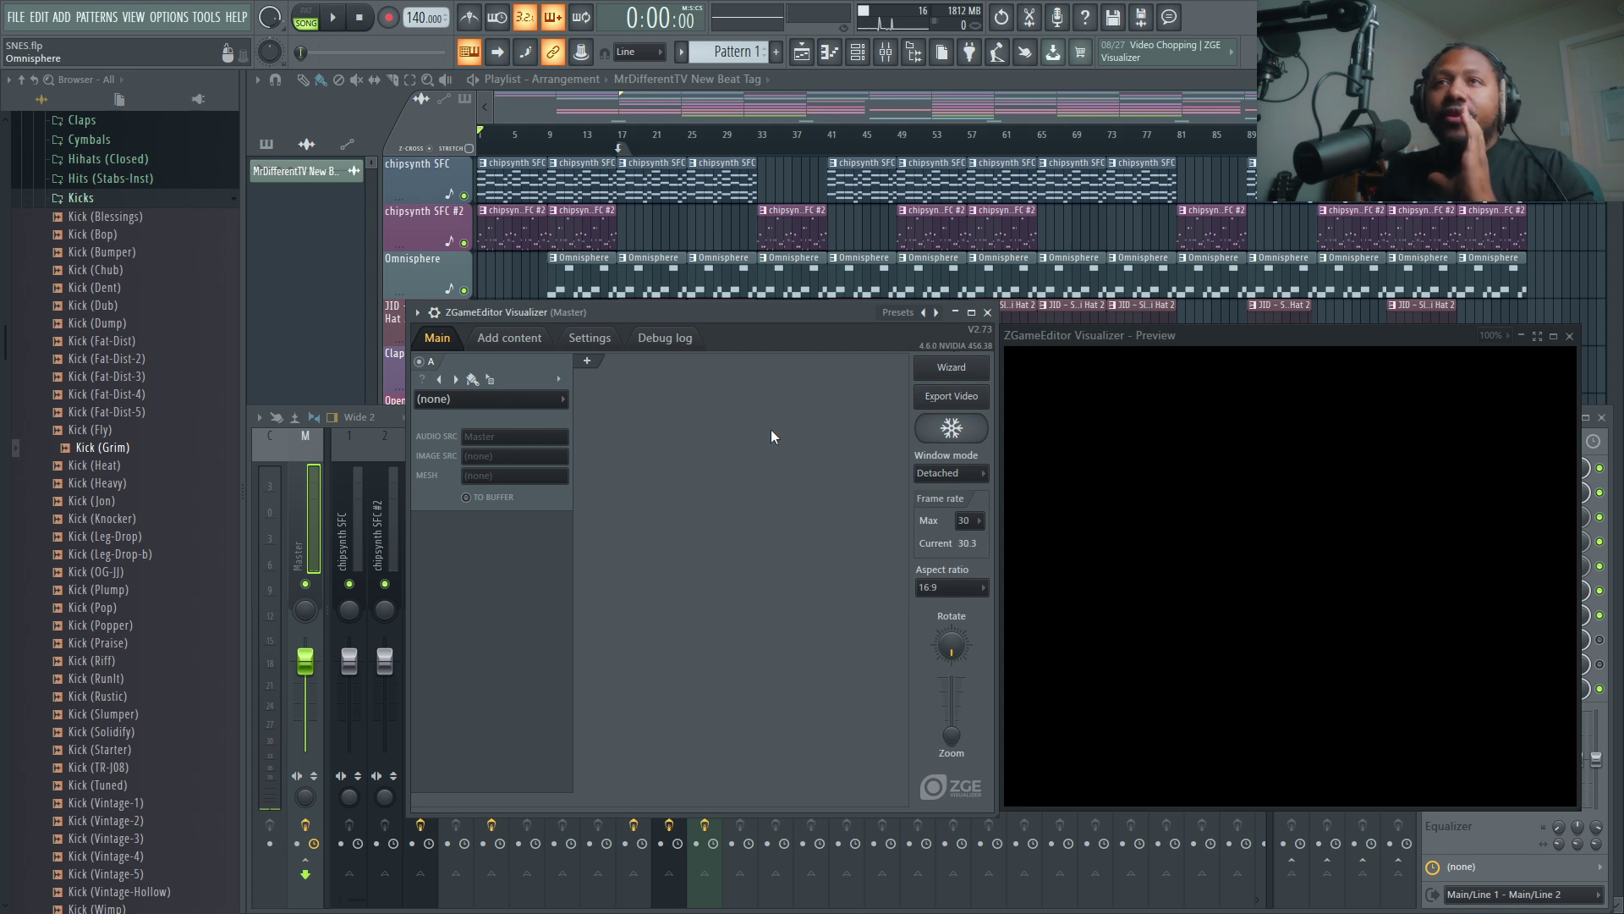
- Add layer B with its effect left at (none), then go to the Add content page
{"action": "left_click", "coordinate": [586, 360]}
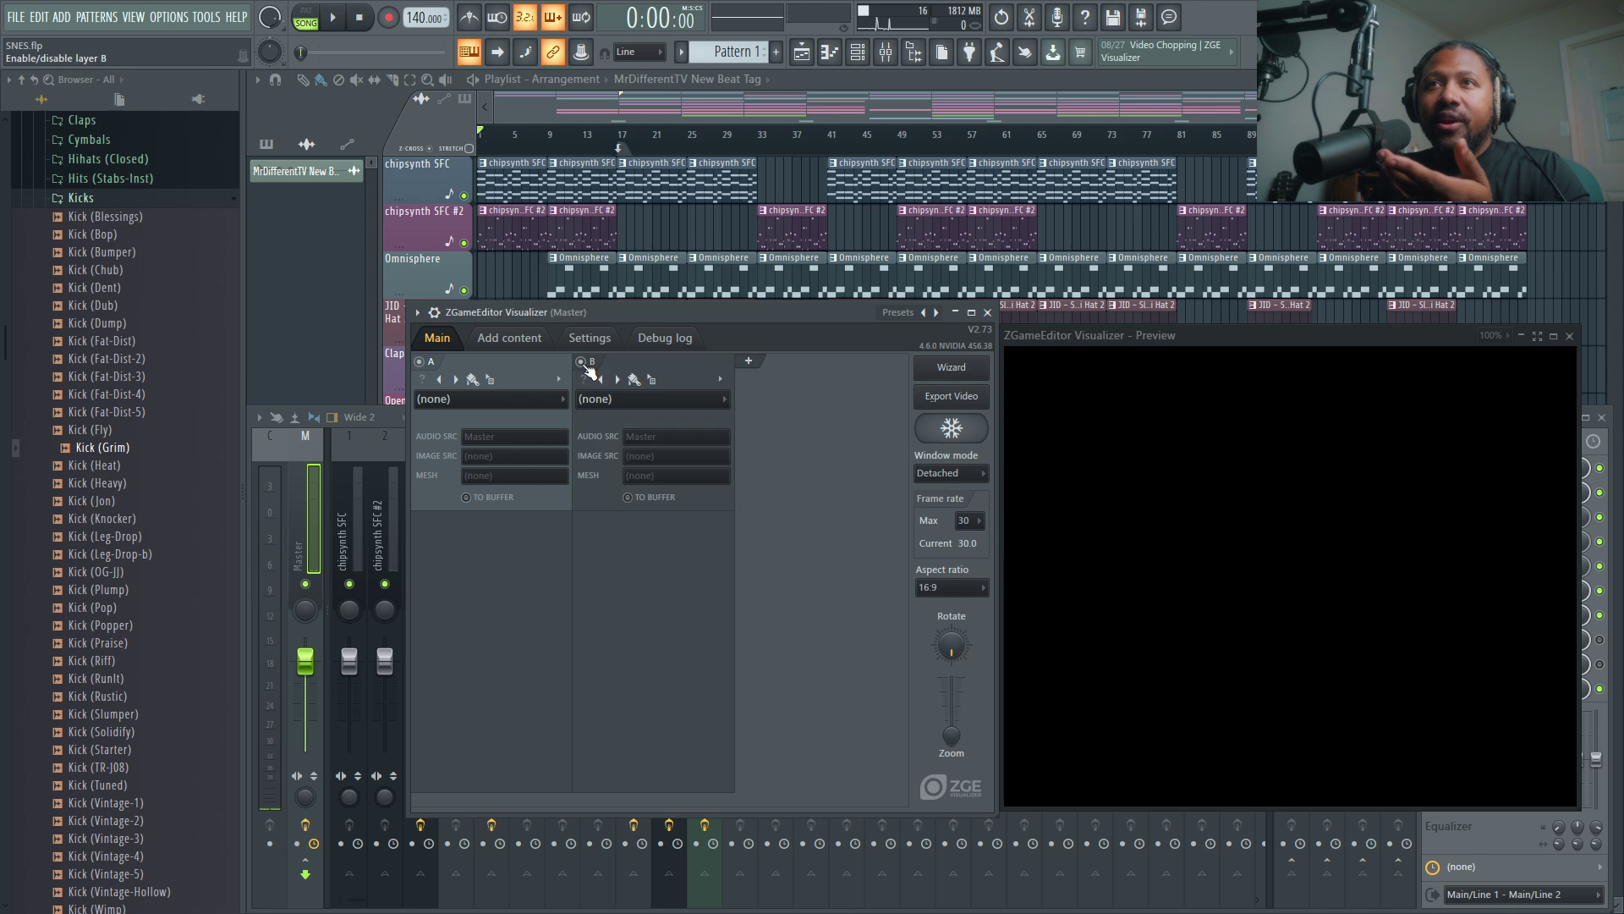
{"action": "left_click", "coordinate": [639, 401]}
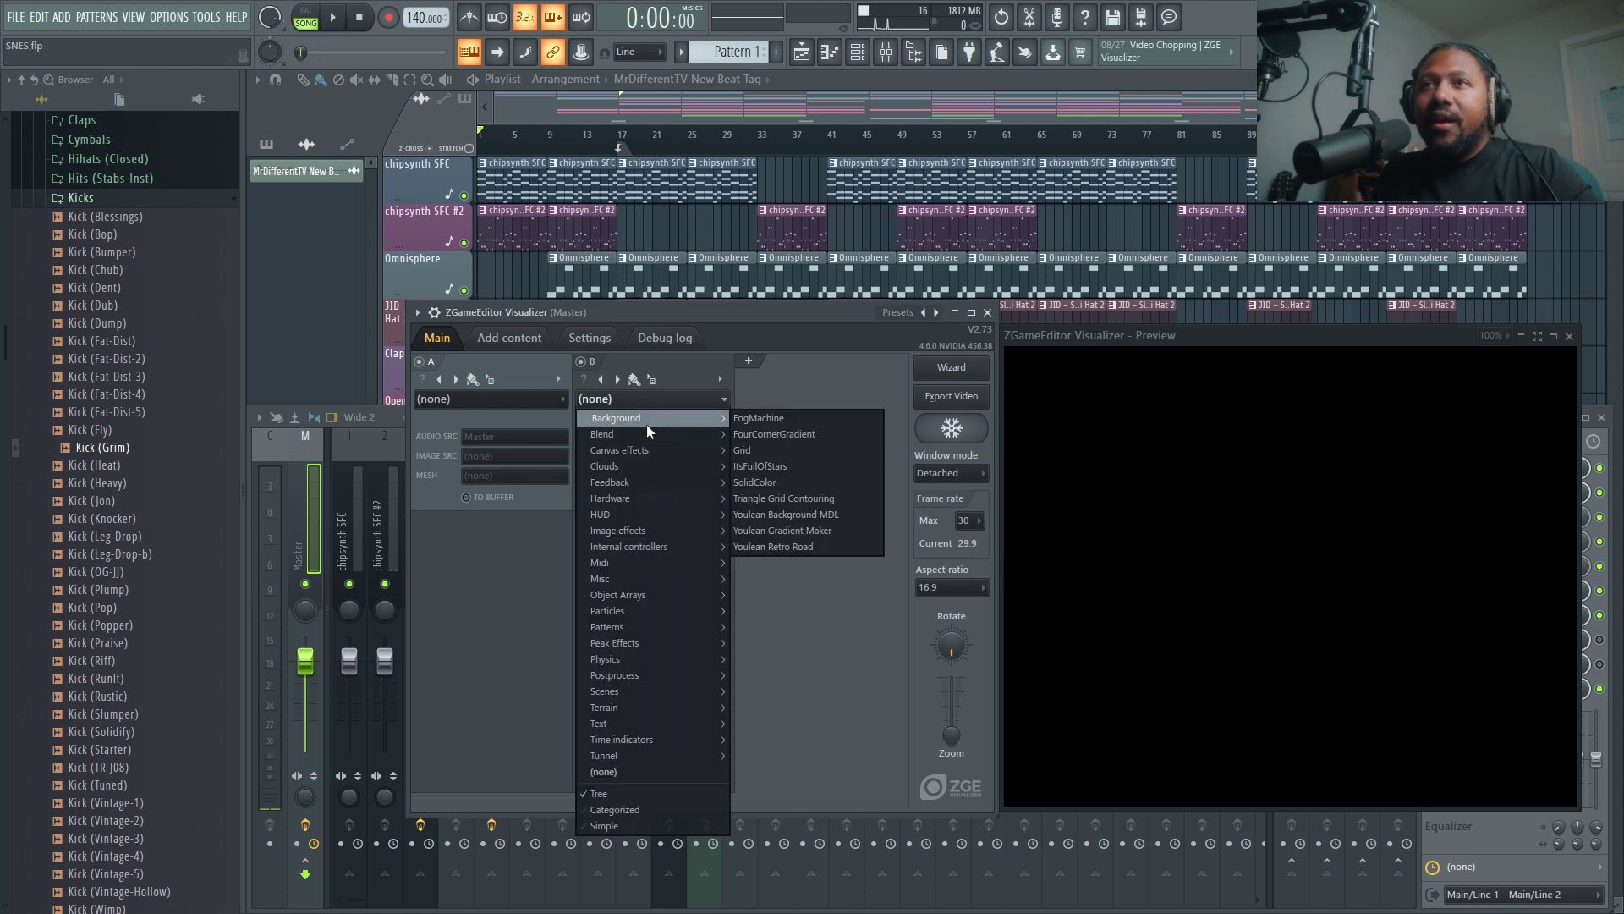
{"action": "mouse_move", "coordinate": [621, 470]}
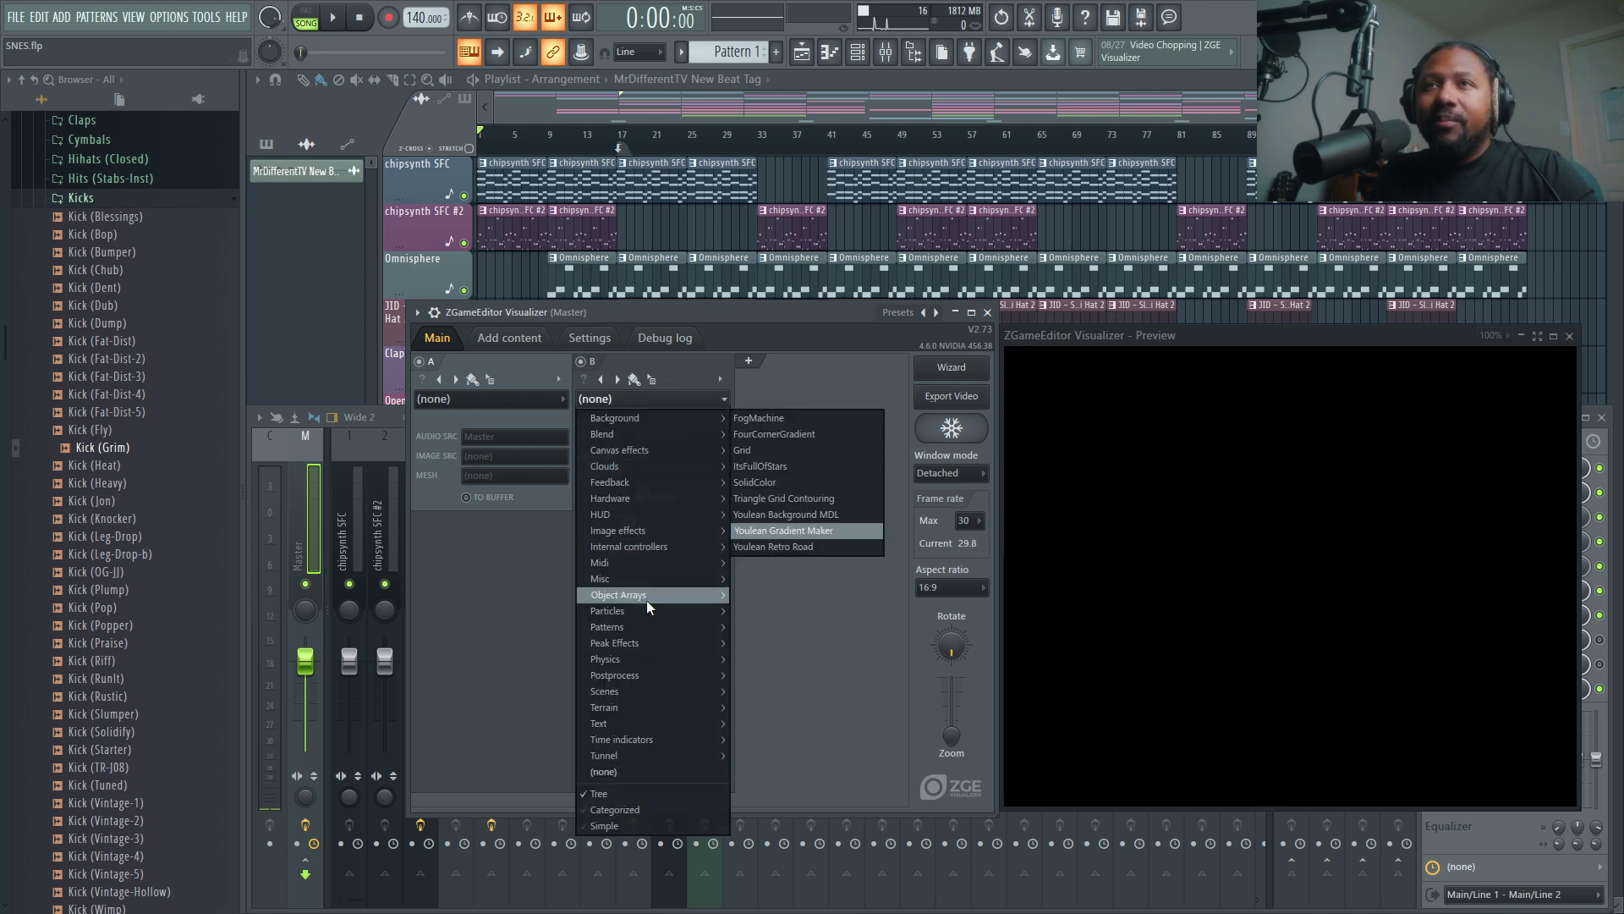
{"action": "mouse_move", "coordinate": [647, 691]}
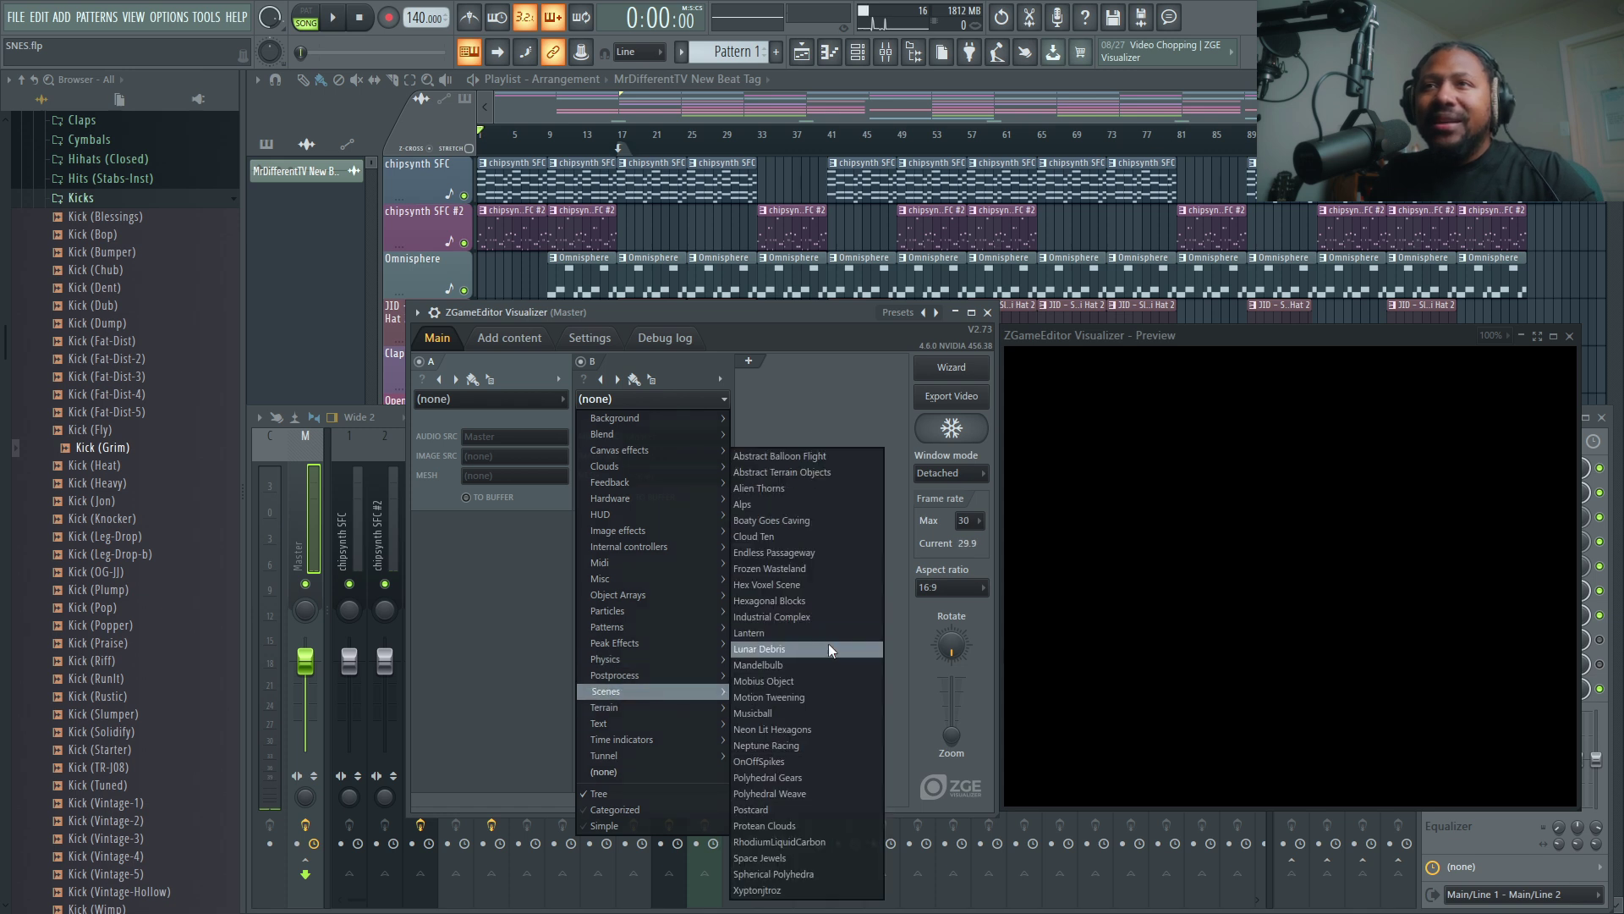
{"action": "left_click", "coordinate": [834, 394]}
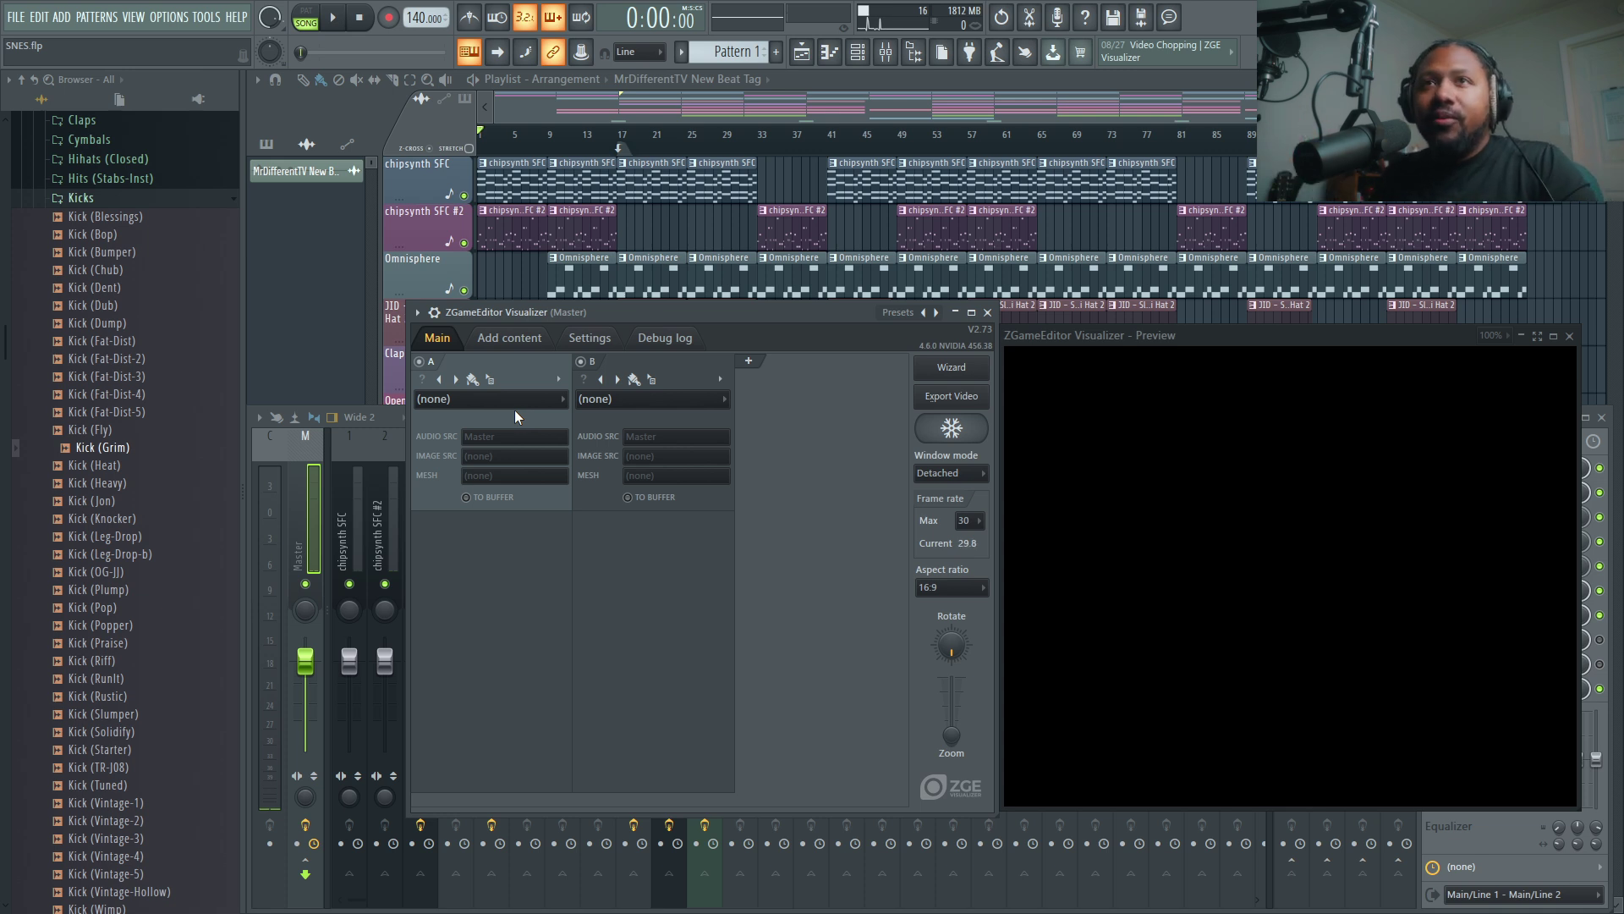
{"action": "left_click", "coordinate": [523, 339]}
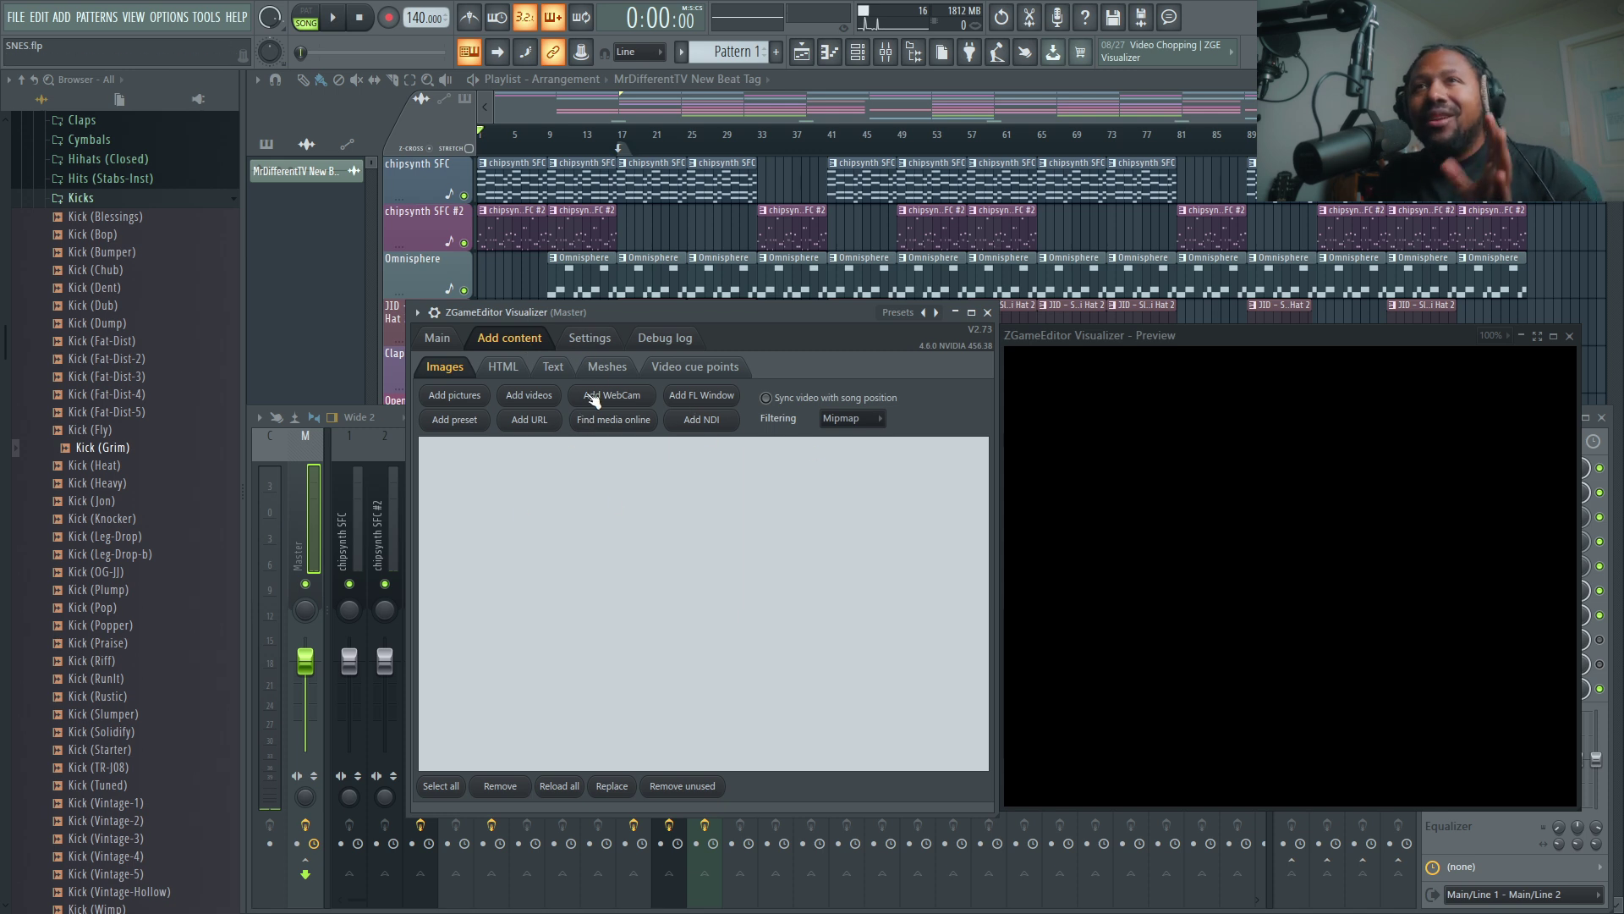
- Check the Settings DMX device list and the Debug log, then launch the Video wizard
{"action": "left_click", "coordinate": [591, 339]}
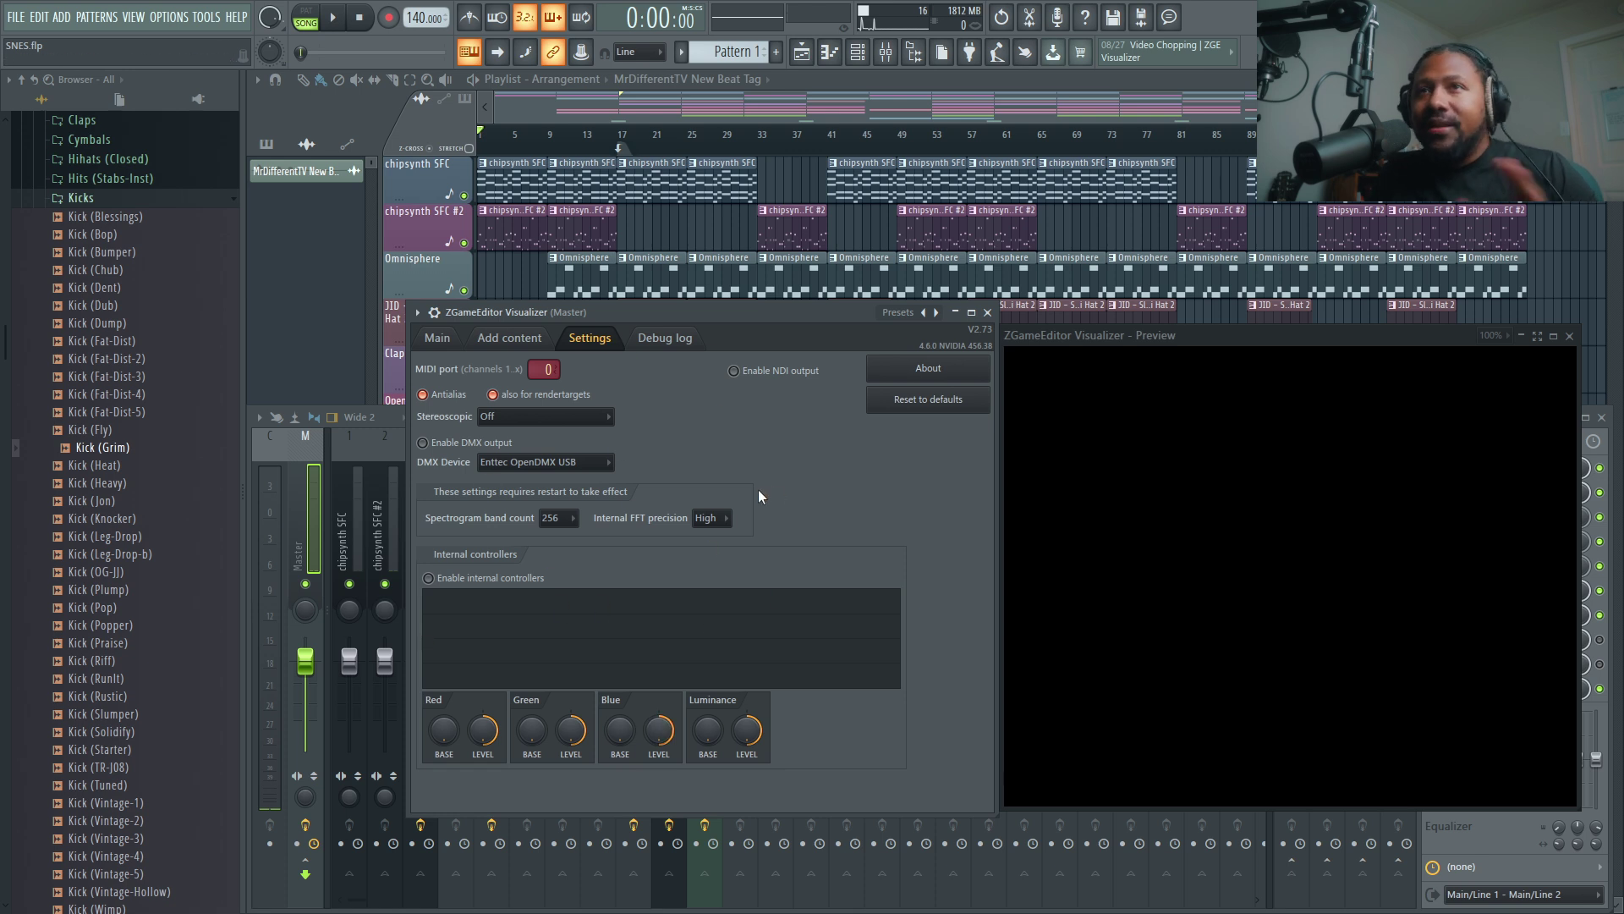
{"action": "left_click", "coordinate": [608, 477]}
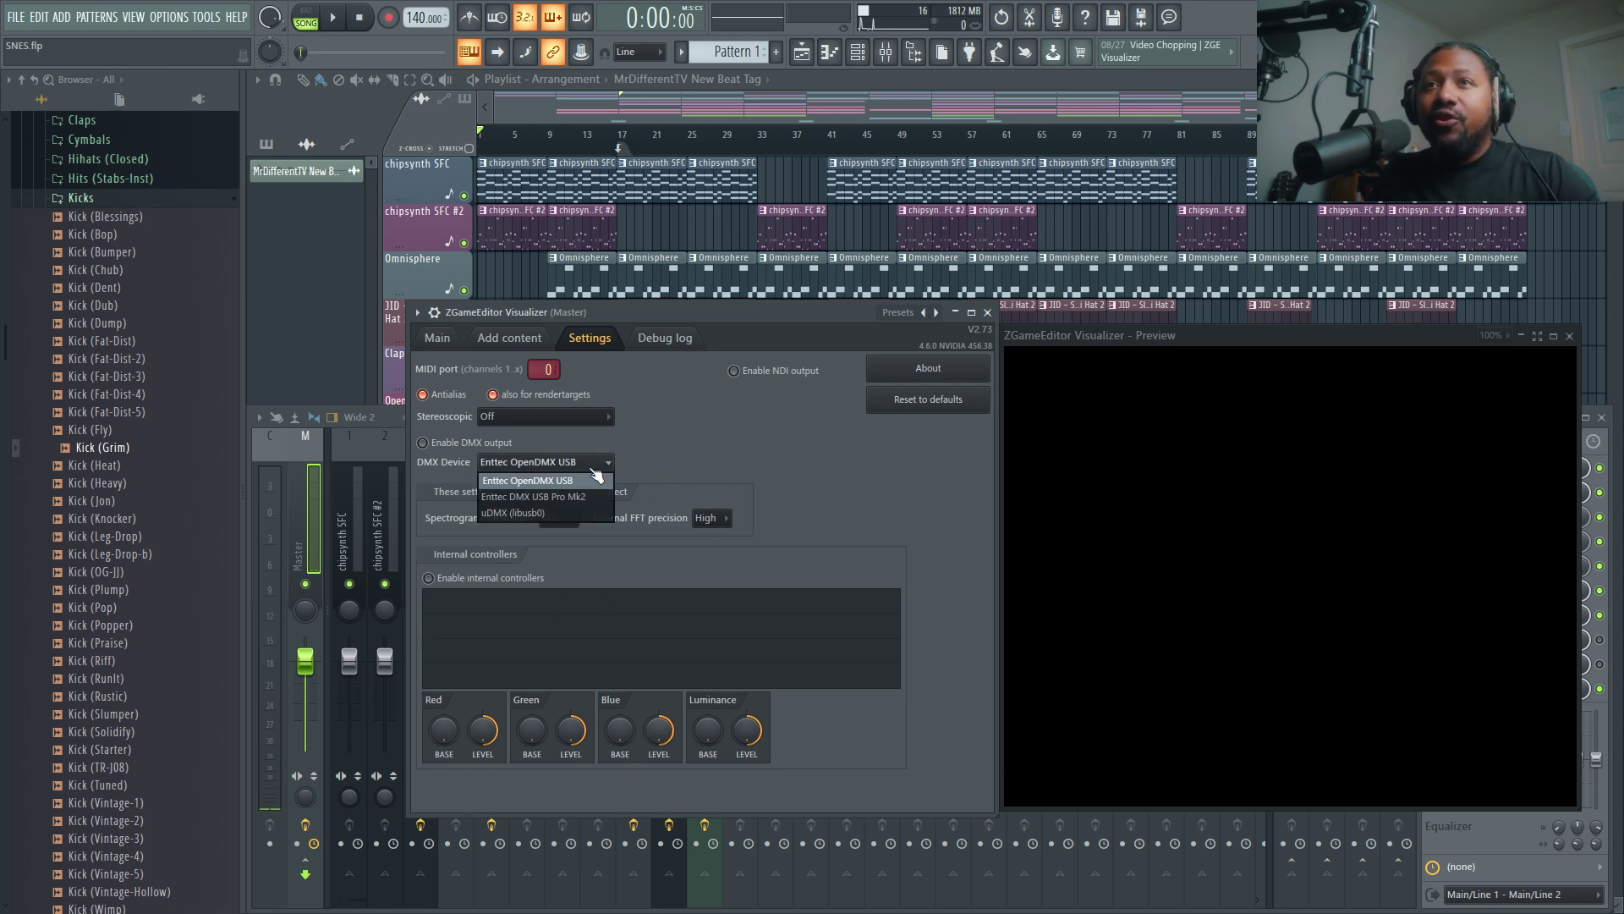
{"action": "left_click", "coordinate": [589, 467]}
{"action": "left_click", "coordinate": [665, 339]}
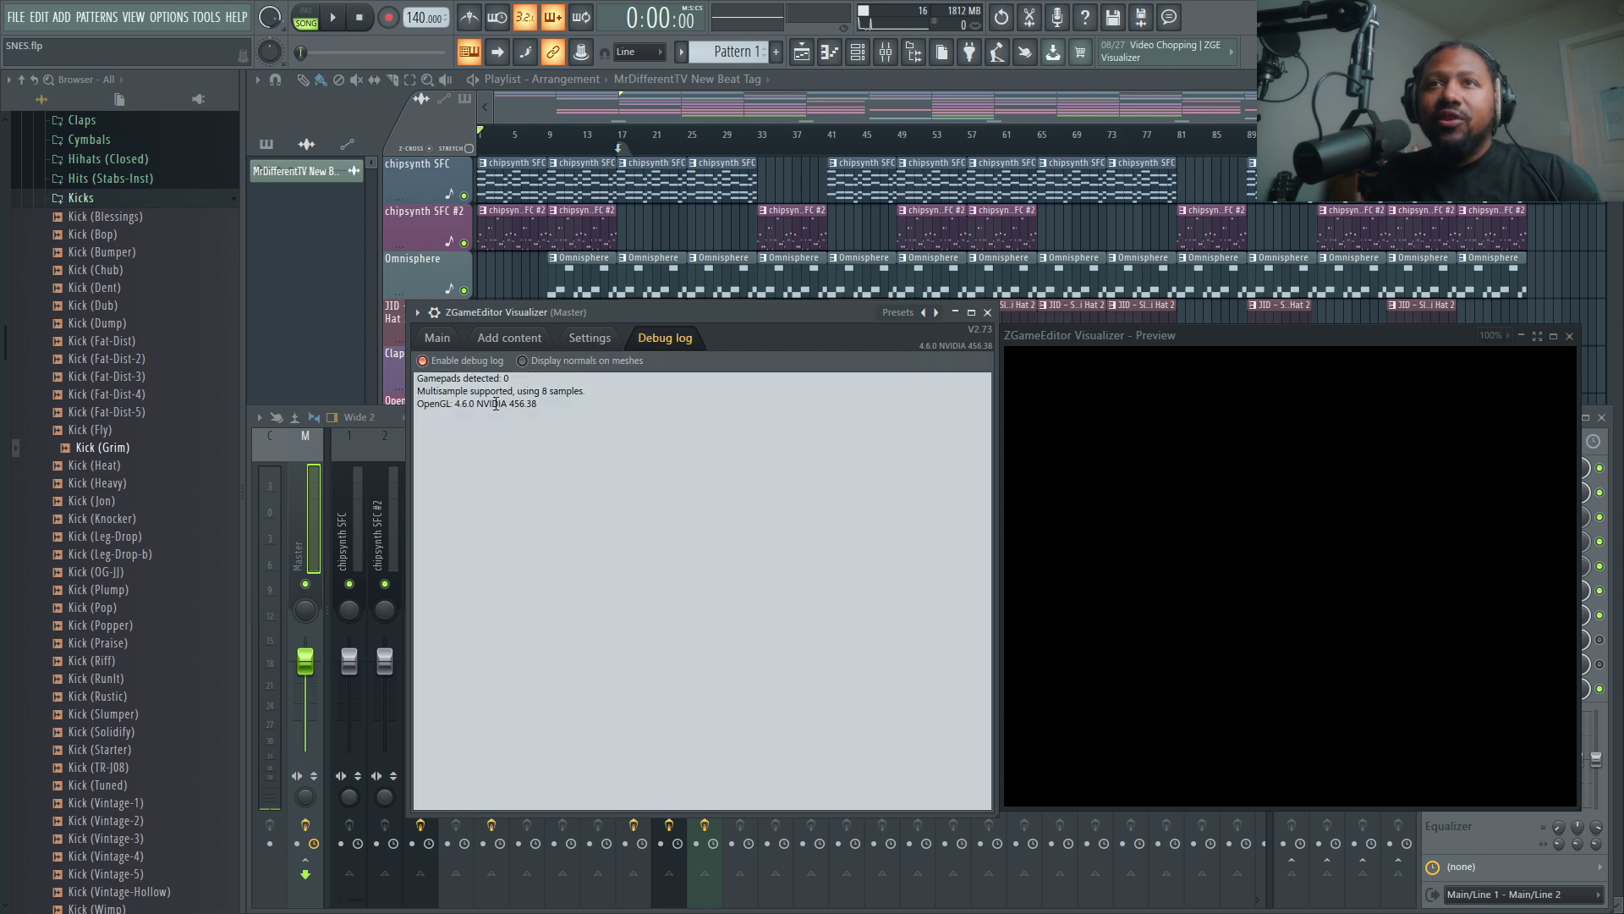
{"action": "left_click", "coordinate": [444, 341]}
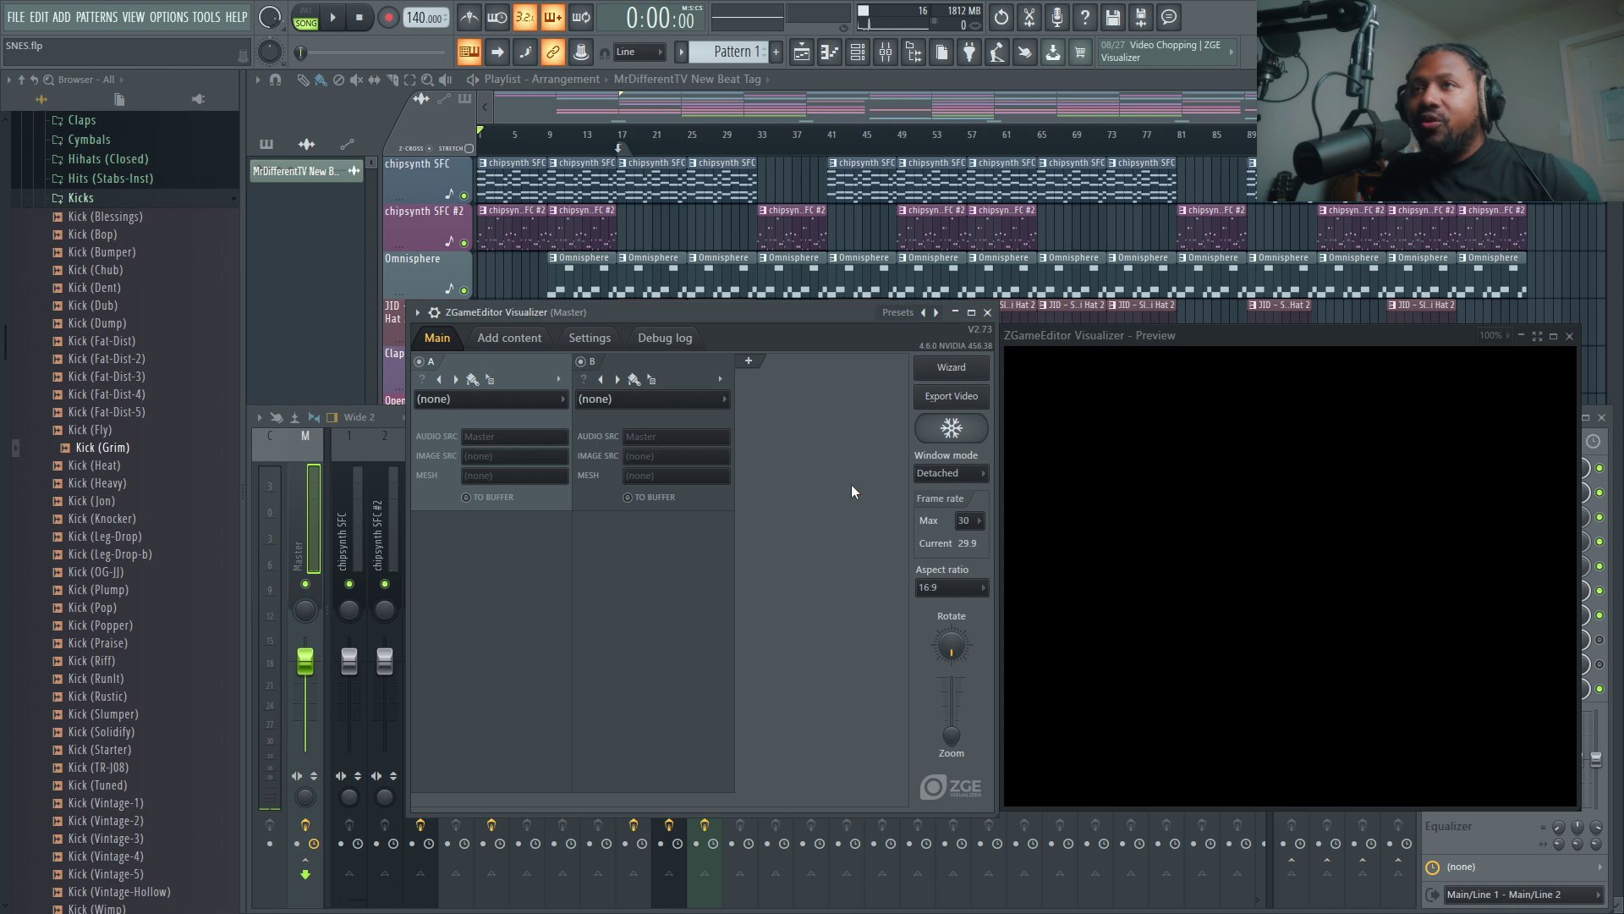
{"action": "left_click", "coordinate": [973, 377]}
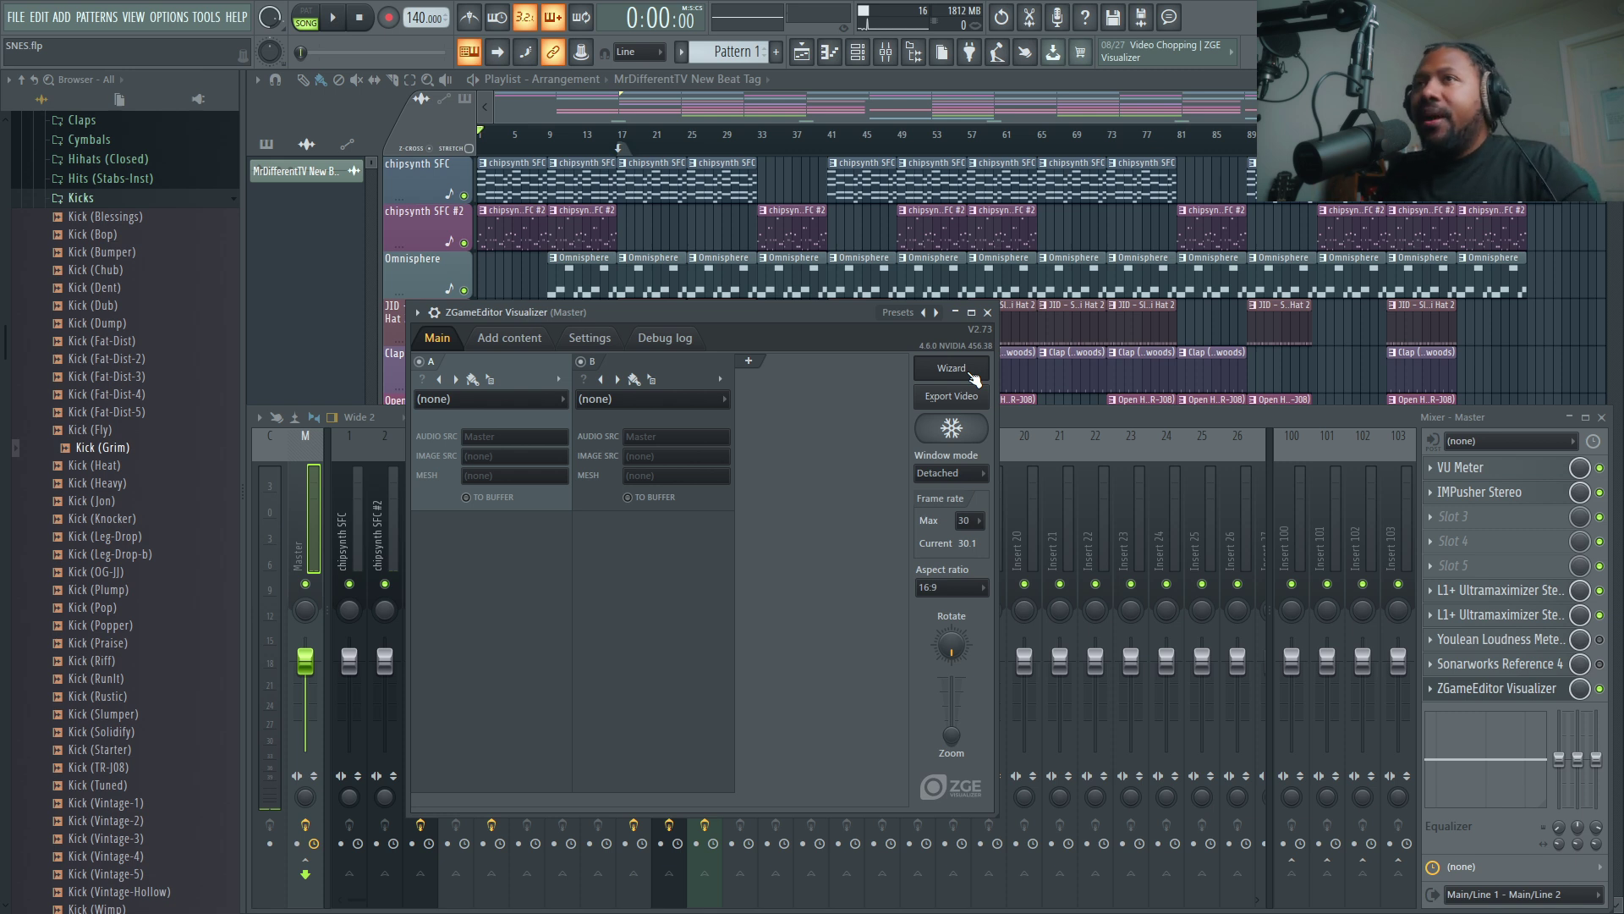
{"action": "left_click", "coordinate": [973, 373]}
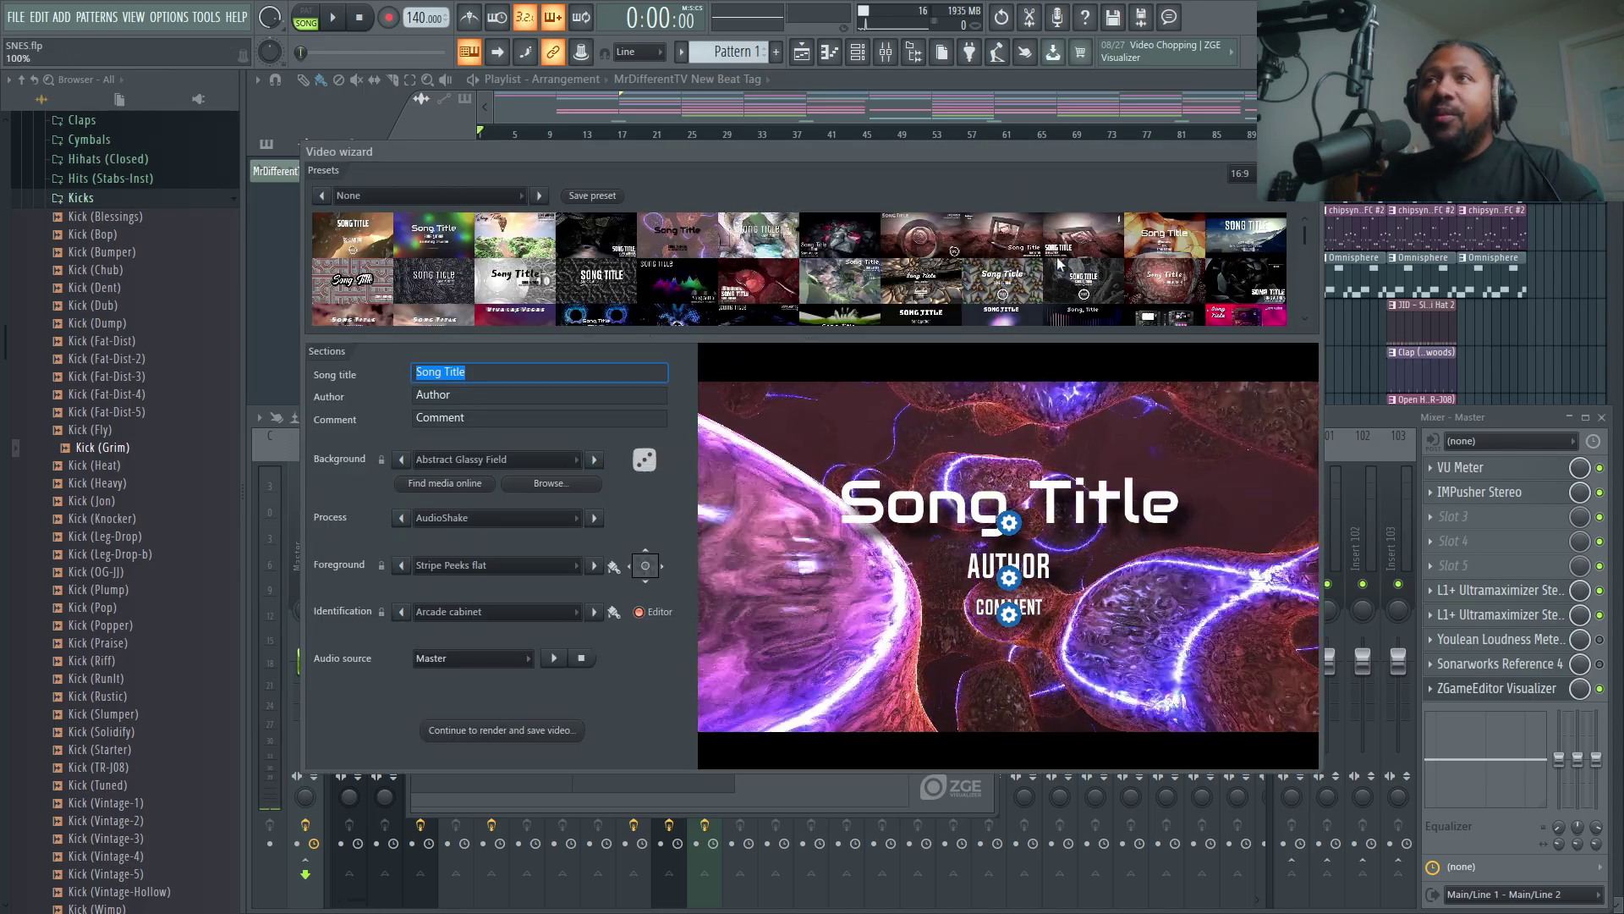
- Try the Colove, Abstract Plane, Abstract Terrain and Algorithmic Vector Art presets
{"action": "scroll", "coordinate": [753, 271], "scroll_direction": "down", "scroll_amount": 4}
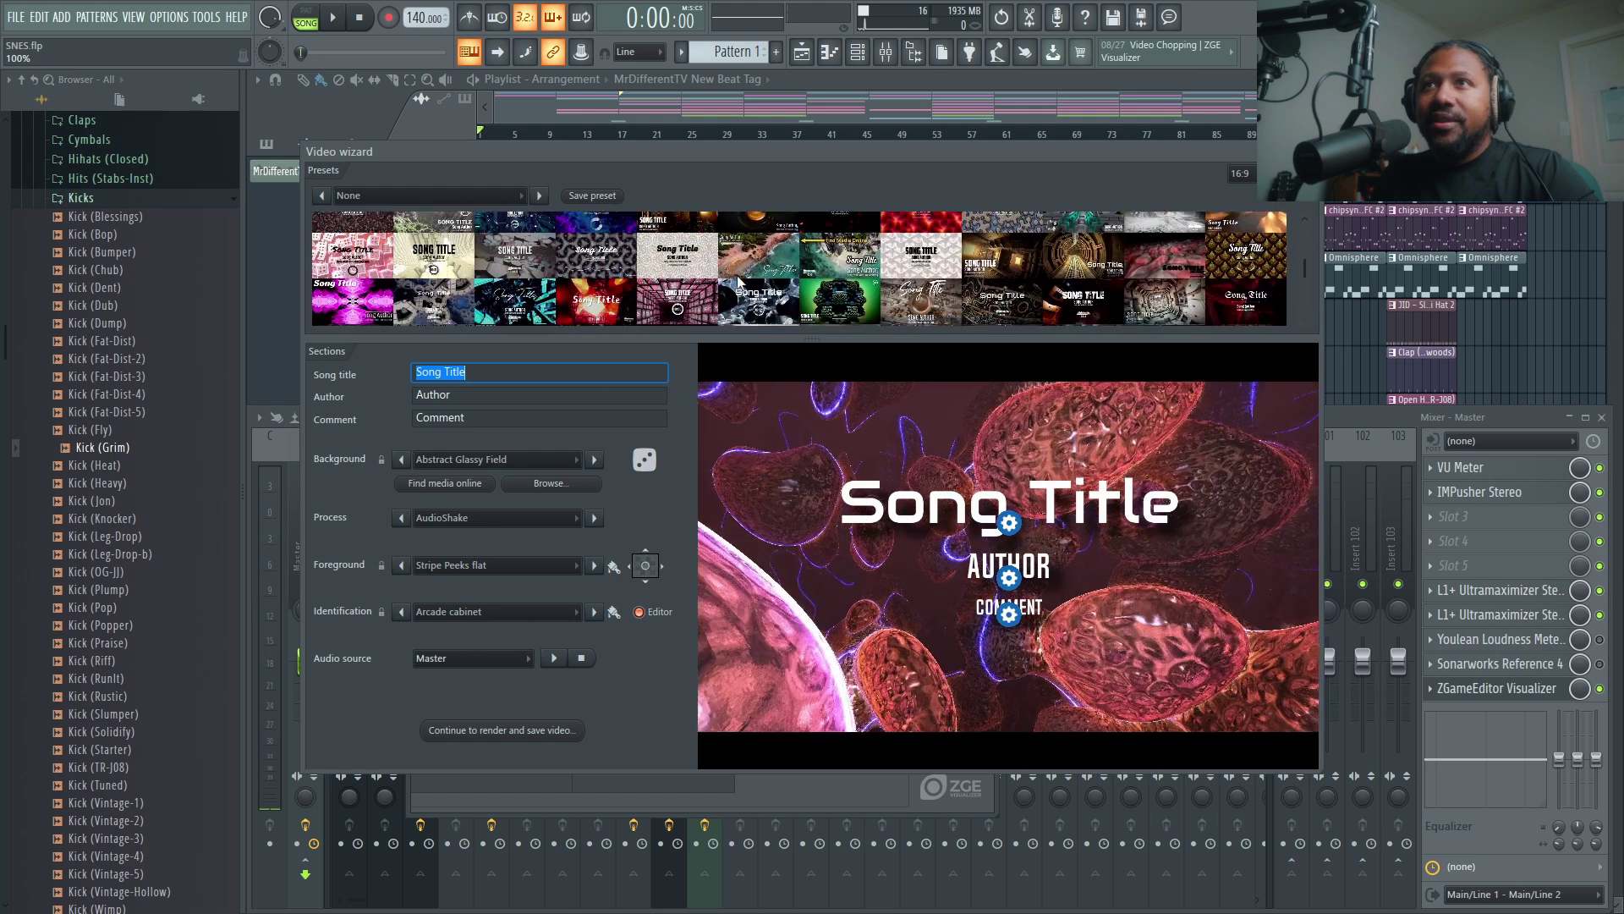
{"action": "scroll", "coordinate": [739, 284], "scroll_direction": "down", "scroll_amount": 3}
{"action": "left_click", "coordinate": [840, 292]}
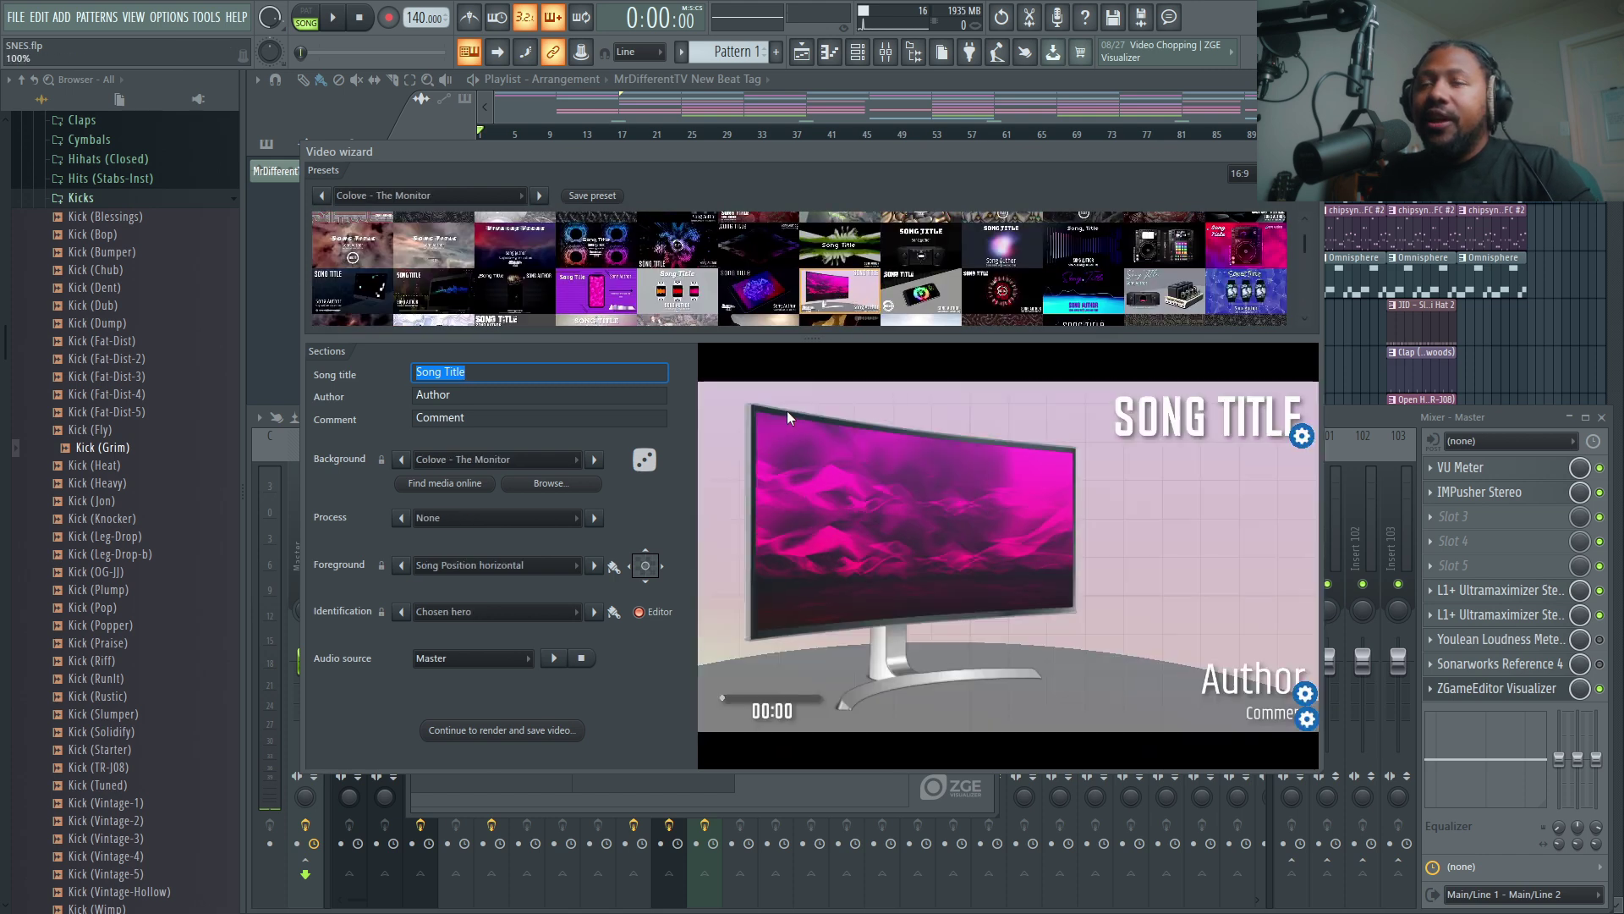
{"action": "left_click", "coordinate": [514, 292]}
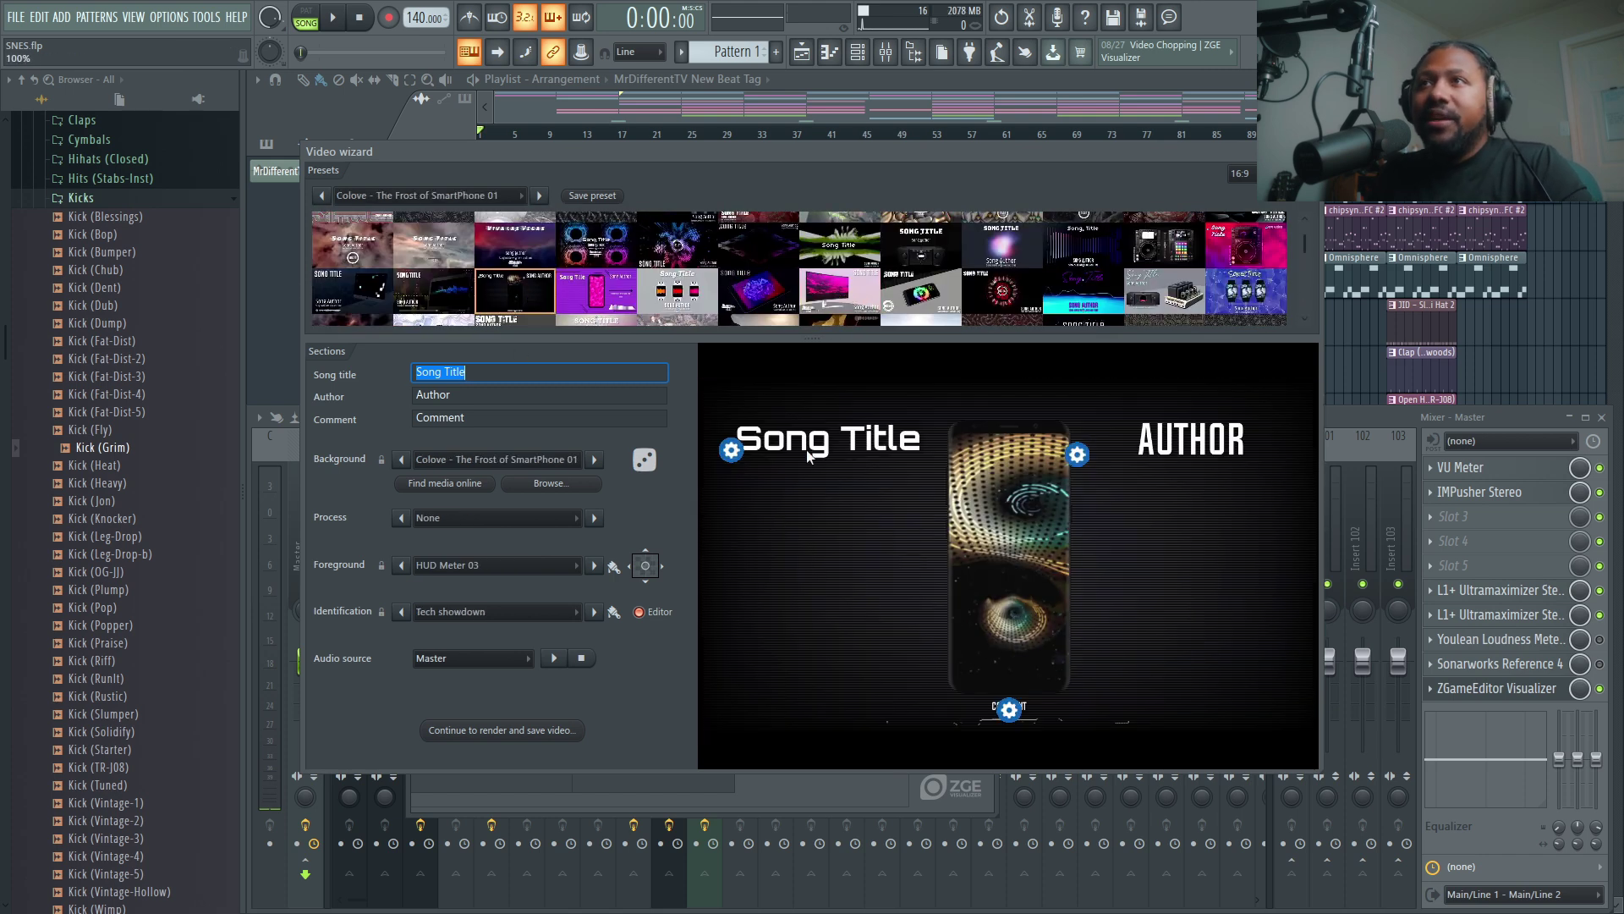
{"action": "scroll", "coordinate": [846, 271], "scroll_direction": "up", "scroll_amount": 3}
{"action": "left_click", "coordinate": [861, 250]}
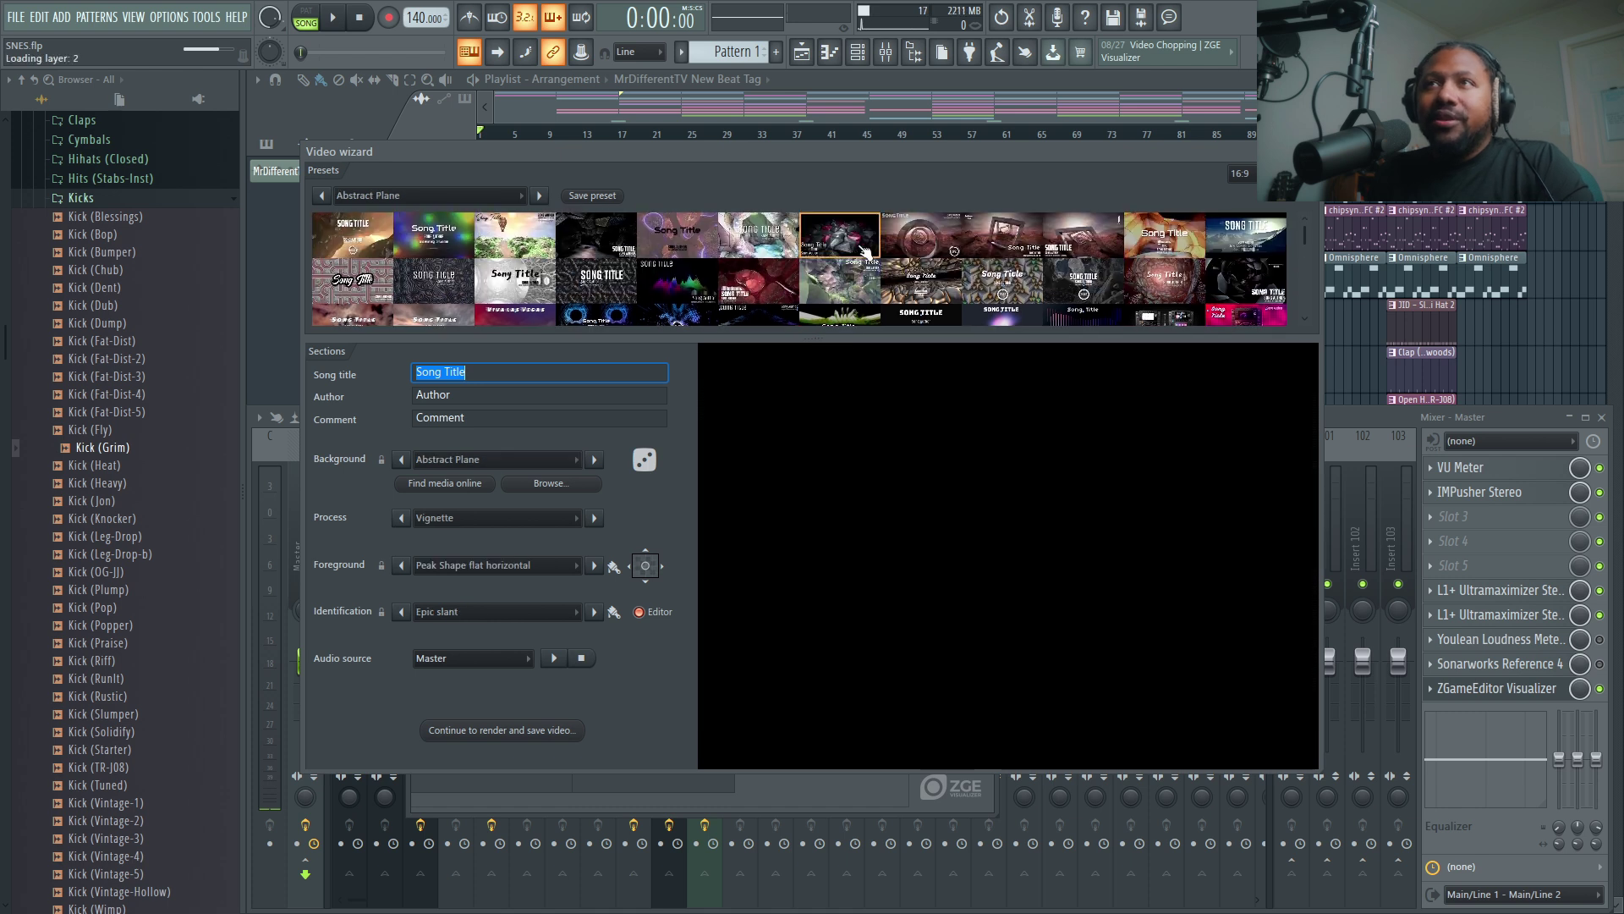
{"action": "left_click", "coordinate": [916, 244]}
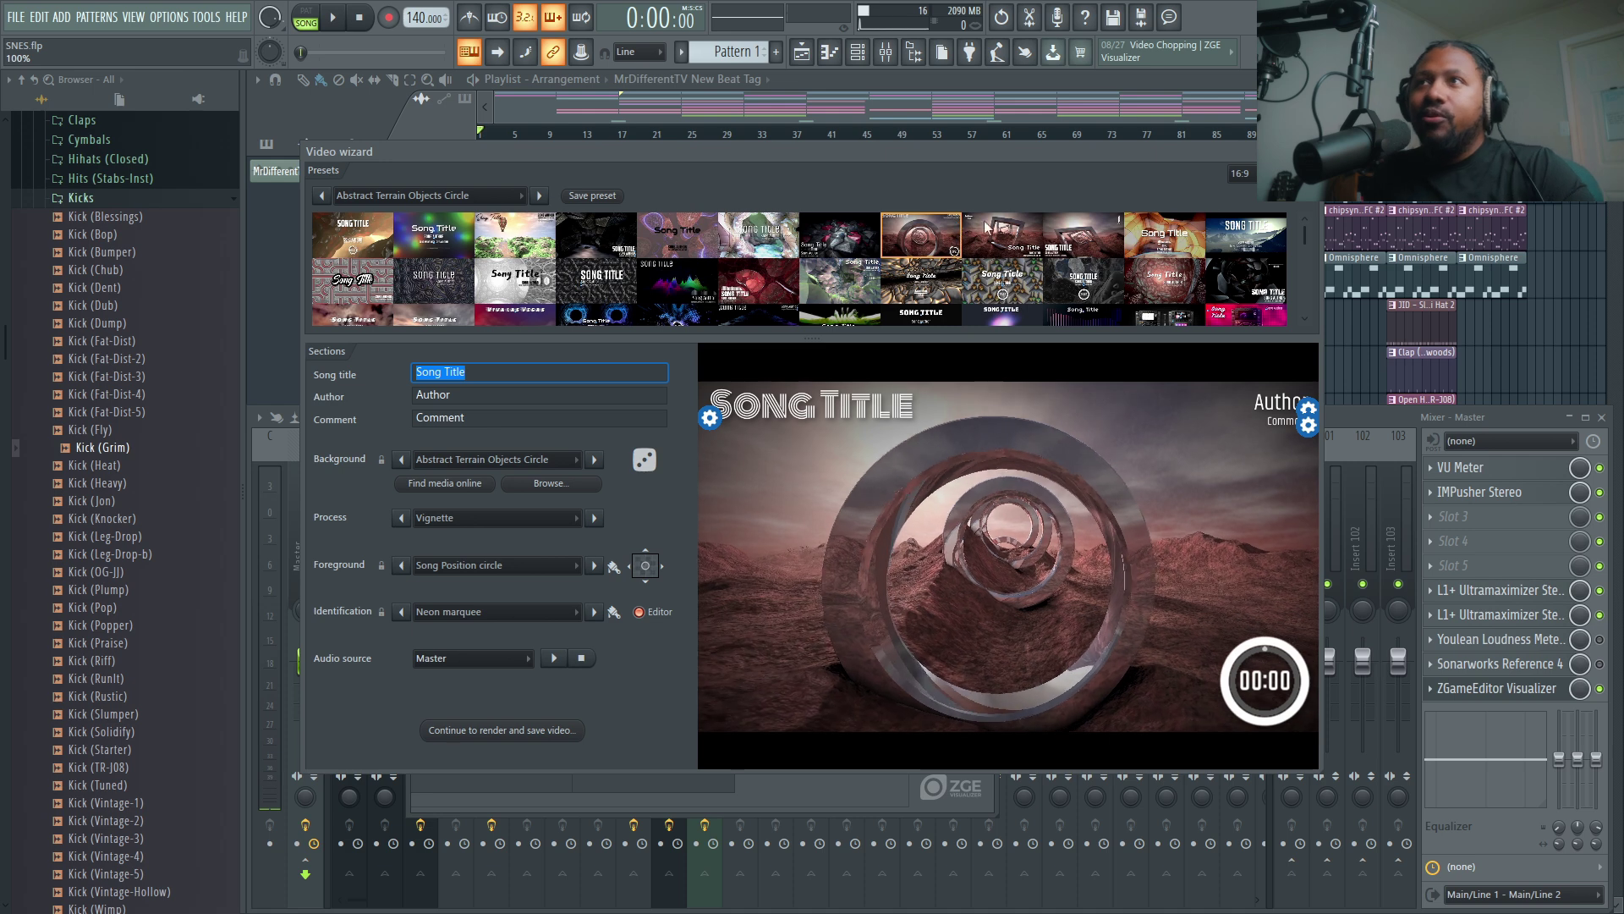
{"action": "left_click", "coordinate": [353, 280]}
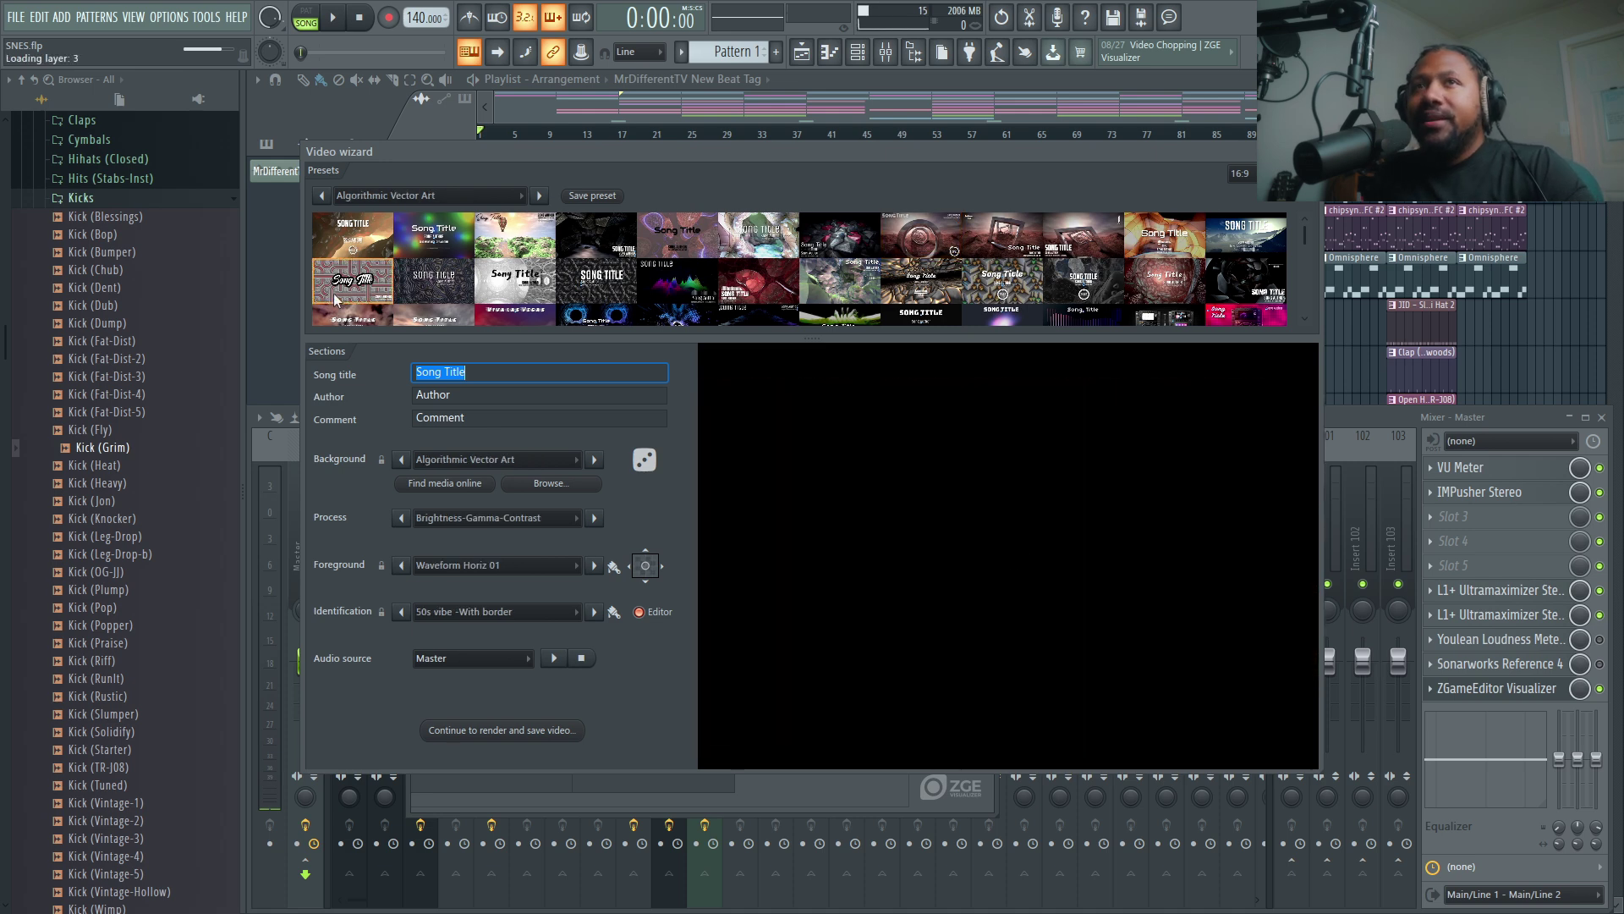
- Randomize Mobius Object into Luminescent Tiles, Polar Arc thin Up and Dynamic movement layers
{"action": "scroll", "coordinate": [708, 300], "scroll_direction": "down", "scroll_amount": 3}
{"action": "left_click", "coordinate": [624, 260]}
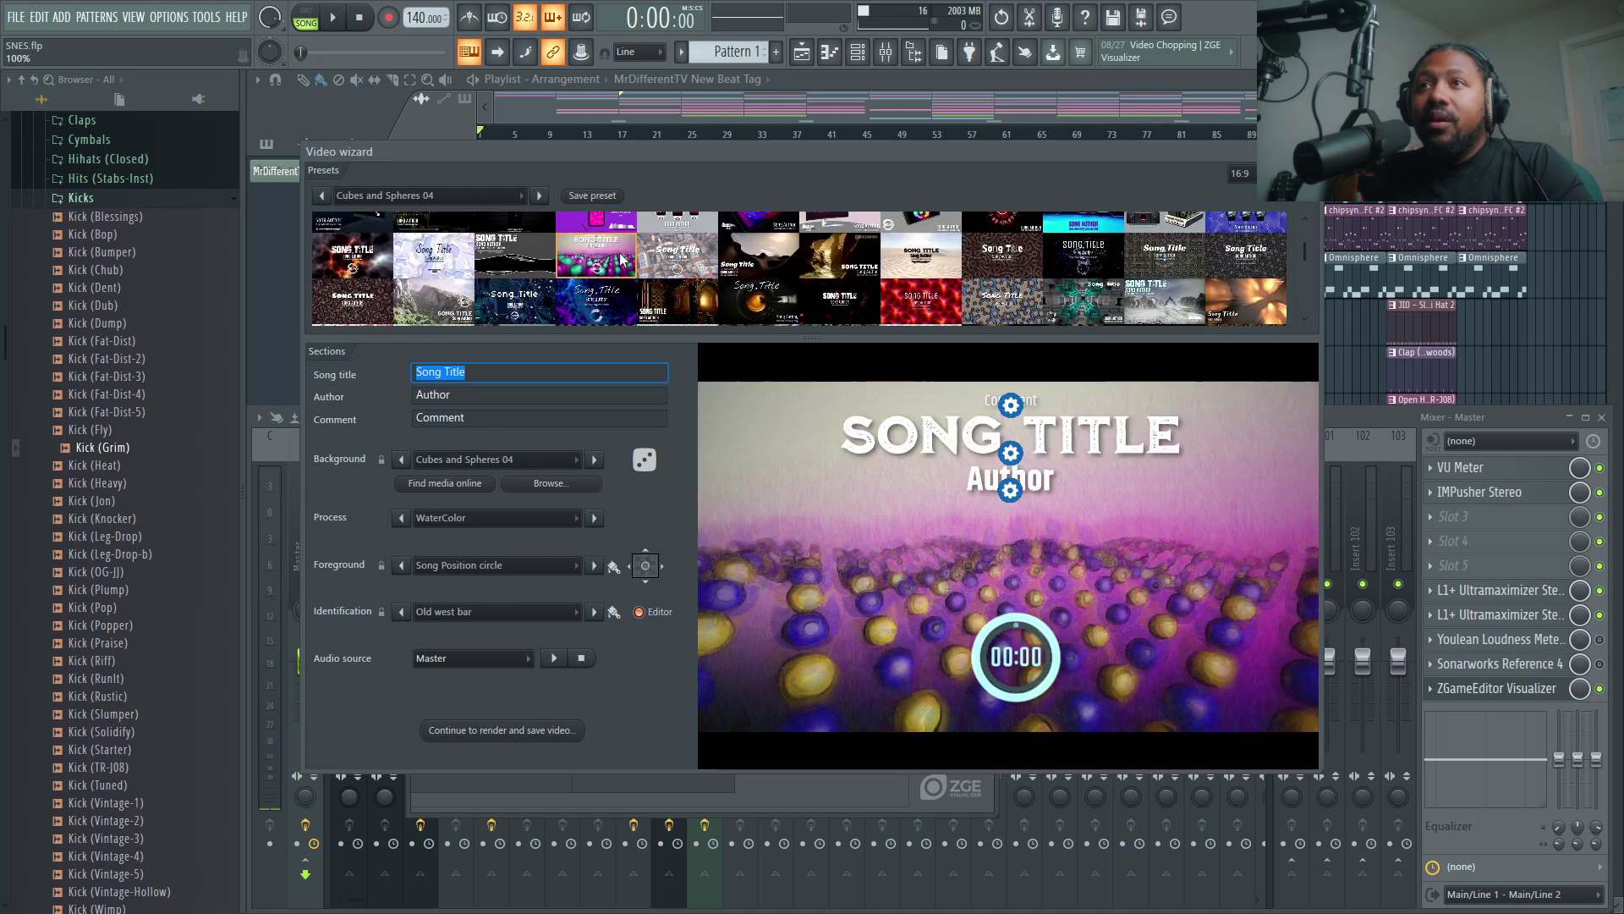
{"action": "scroll", "coordinate": [624, 260], "scroll_direction": "down", "scroll_amount": 1}
{"action": "left_click", "coordinate": [533, 279]}
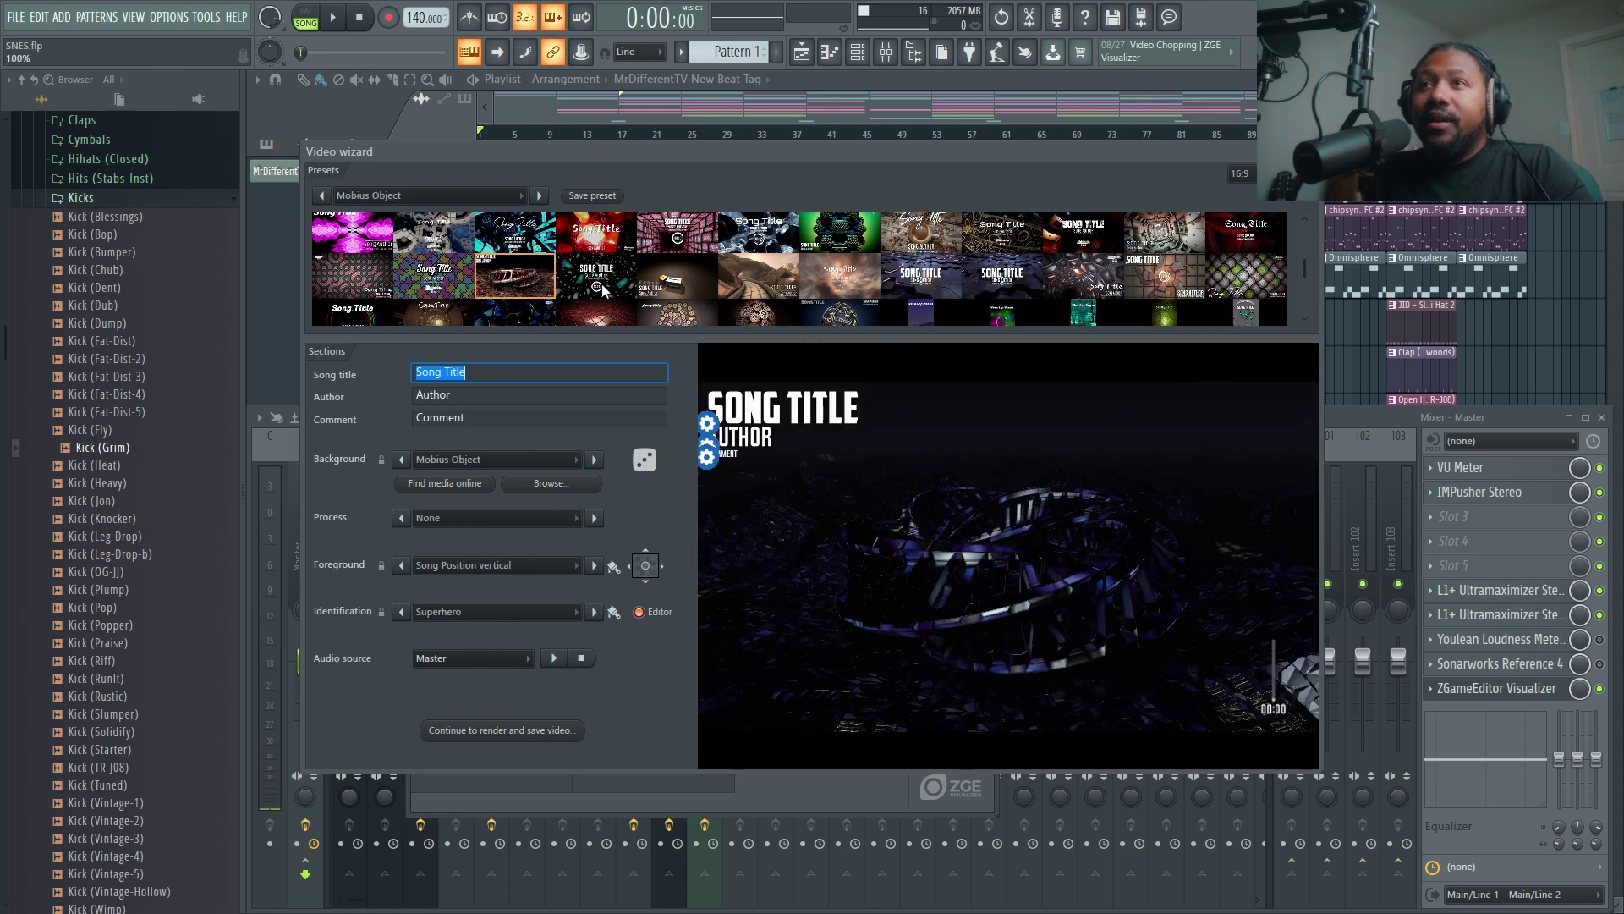
{"action": "scroll", "coordinate": [819, 311], "scroll_direction": "down", "scroll_amount": 5}
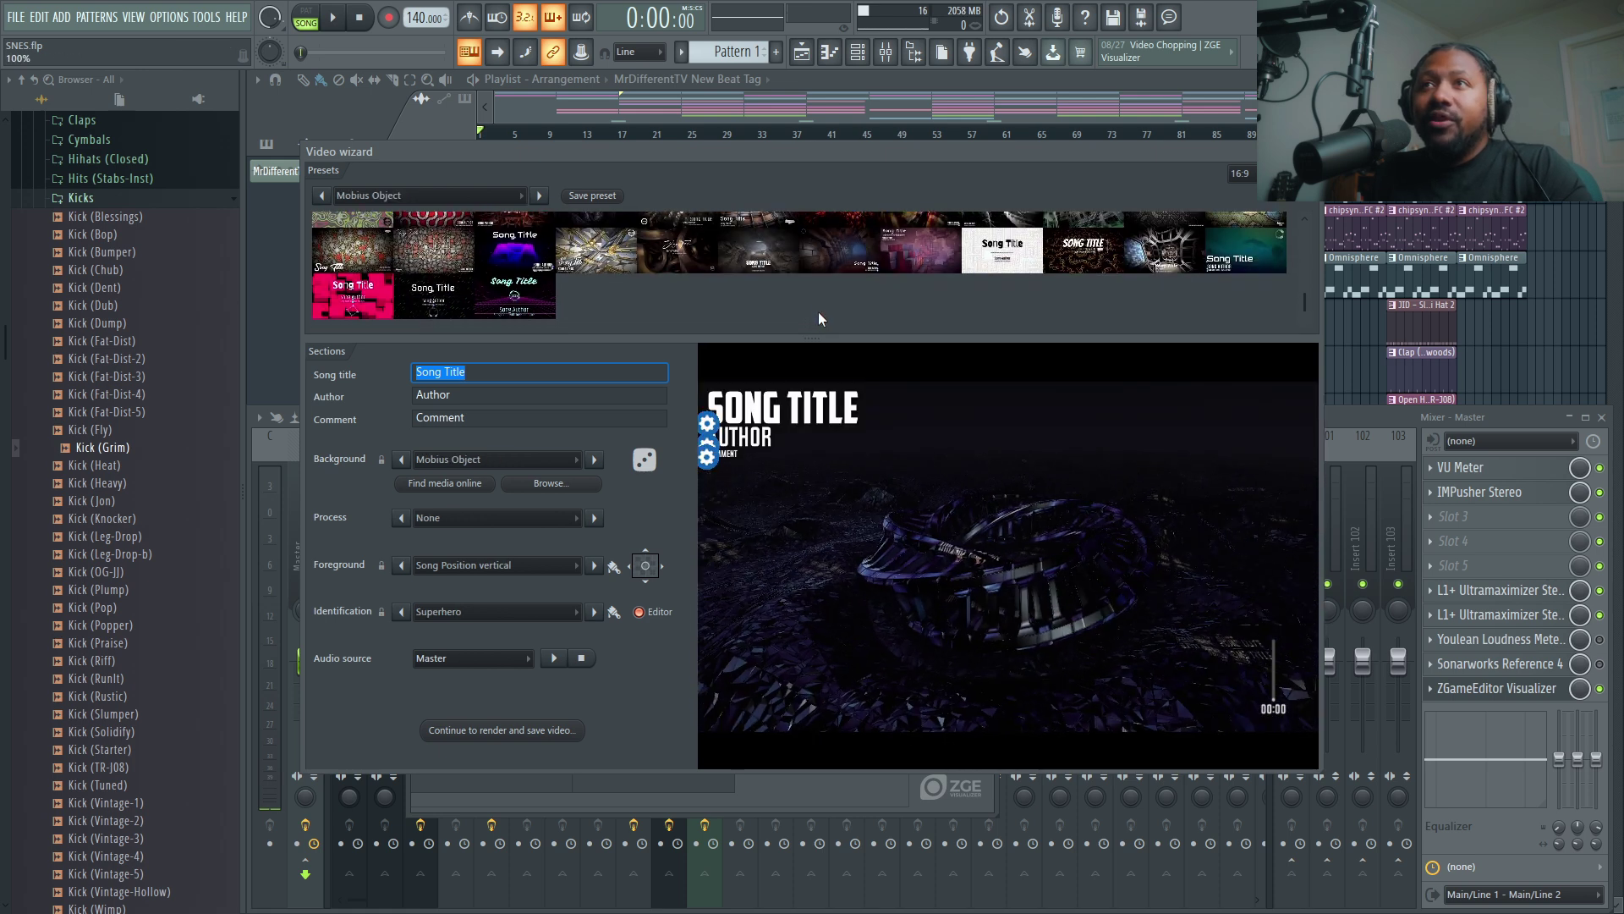
{"action": "scroll", "coordinate": [816, 315], "scroll_direction": "down", "scroll_amount": 5}
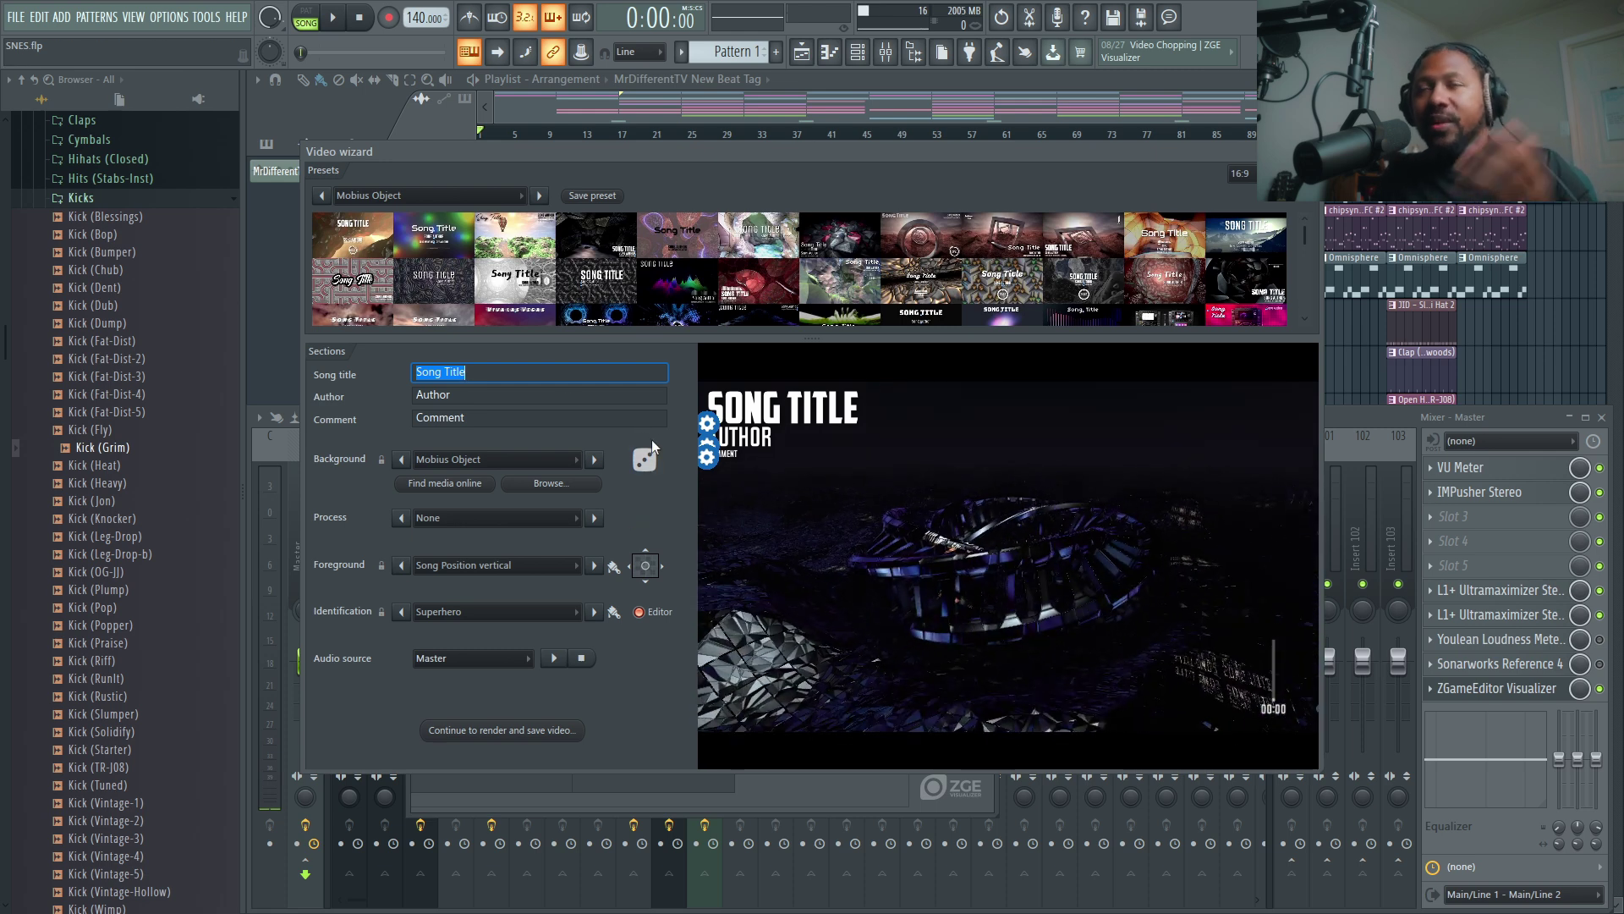
{"action": "left_click", "coordinate": [645, 465]}
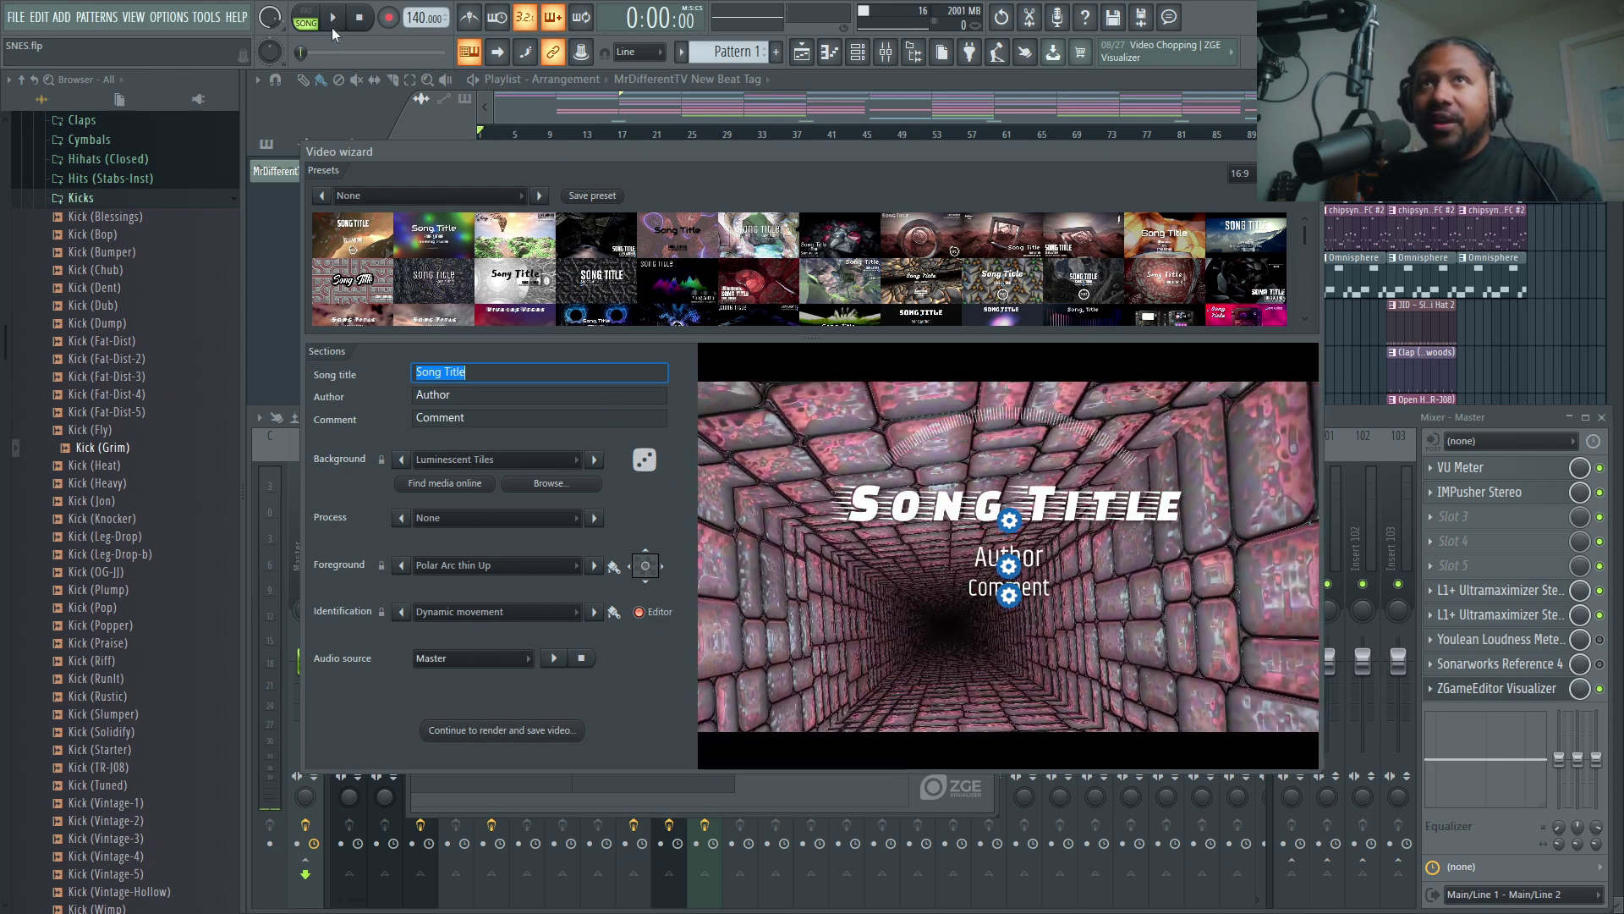
- Clear the song title placeholder and re-roll the random visual layers several times
{"action": "key", "text": "BackSpace"}
{"action": "left_click", "coordinate": [644, 460]}
{"action": "left_click", "coordinate": [644, 460]}
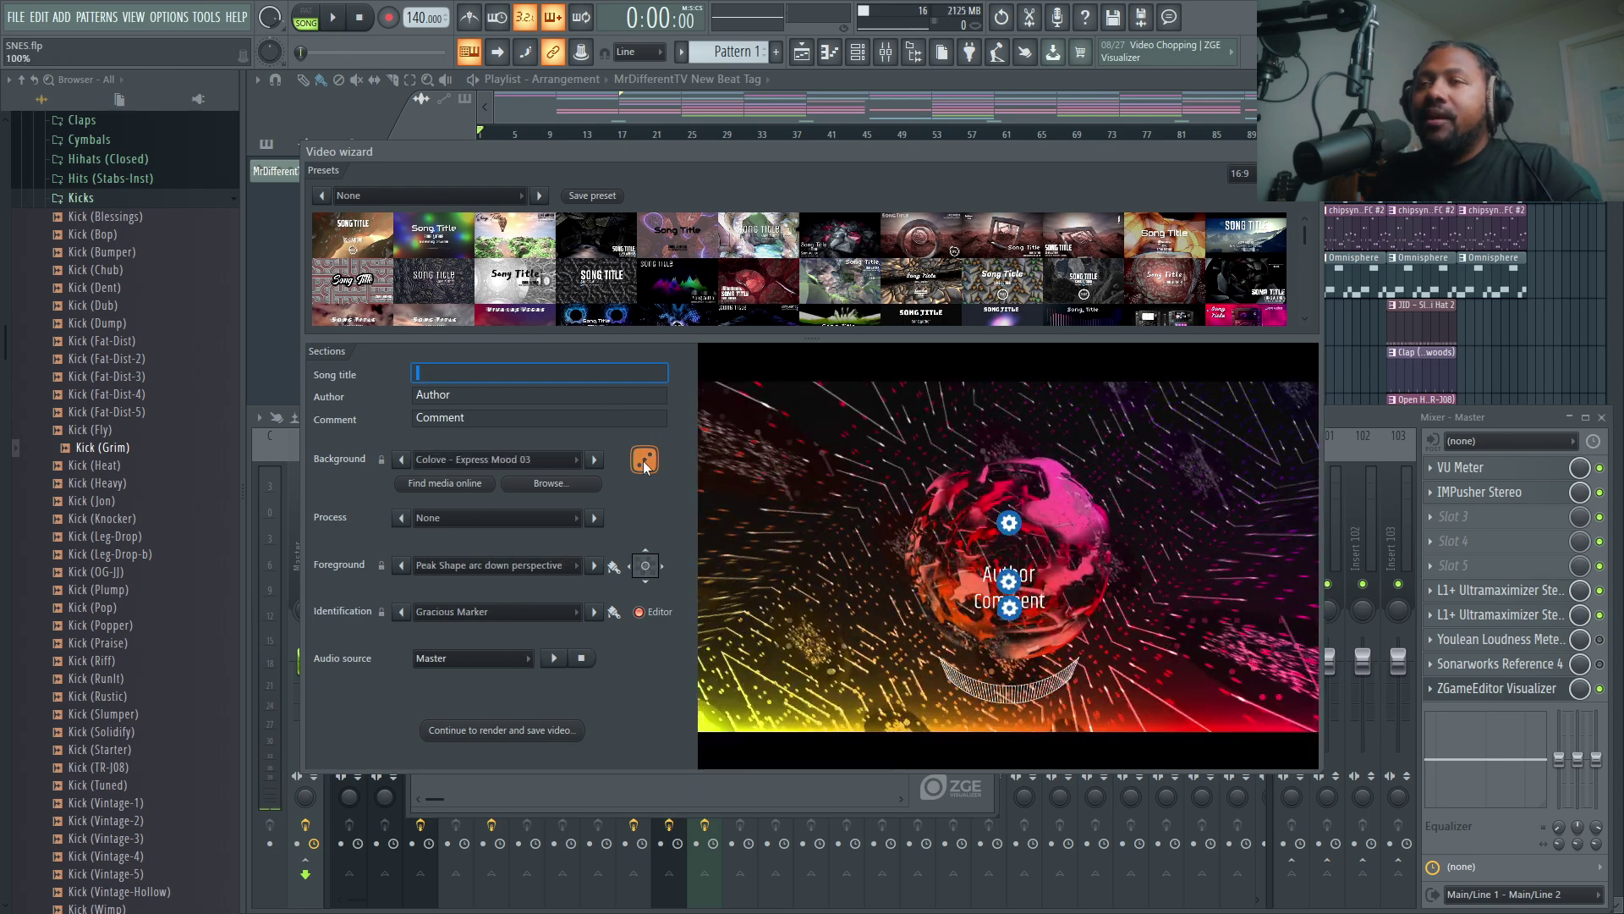
{"action": "left_click", "coordinate": [643, 460]}
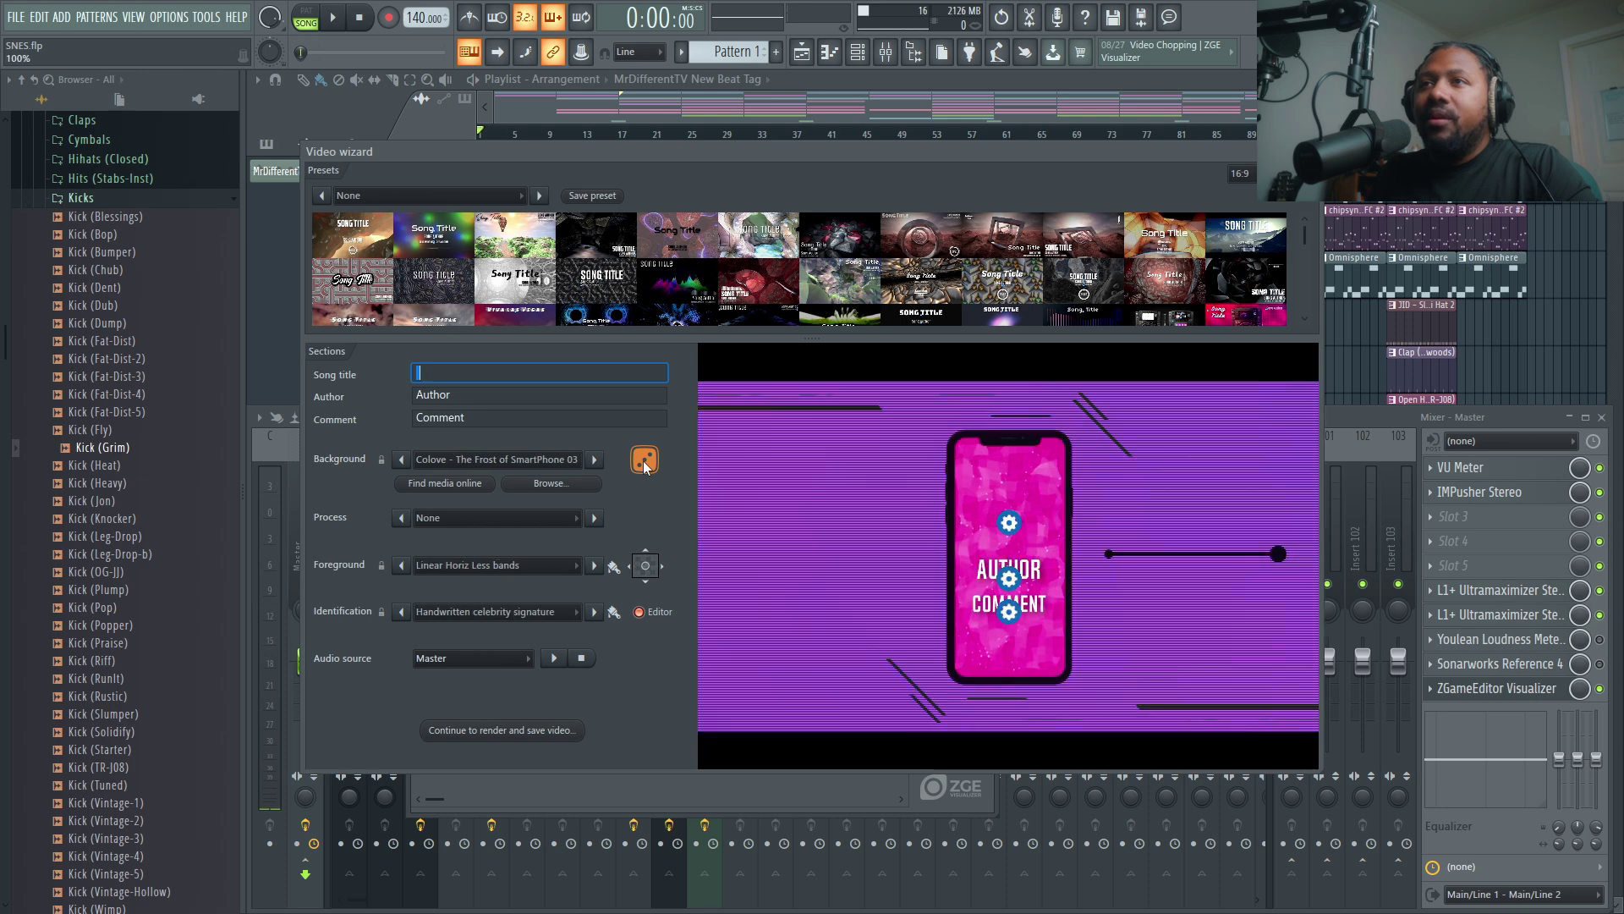
{"action": "left_click", "coordinate": [644, 463]}
{"action": "left_click", "coordinate": [644, 464]}
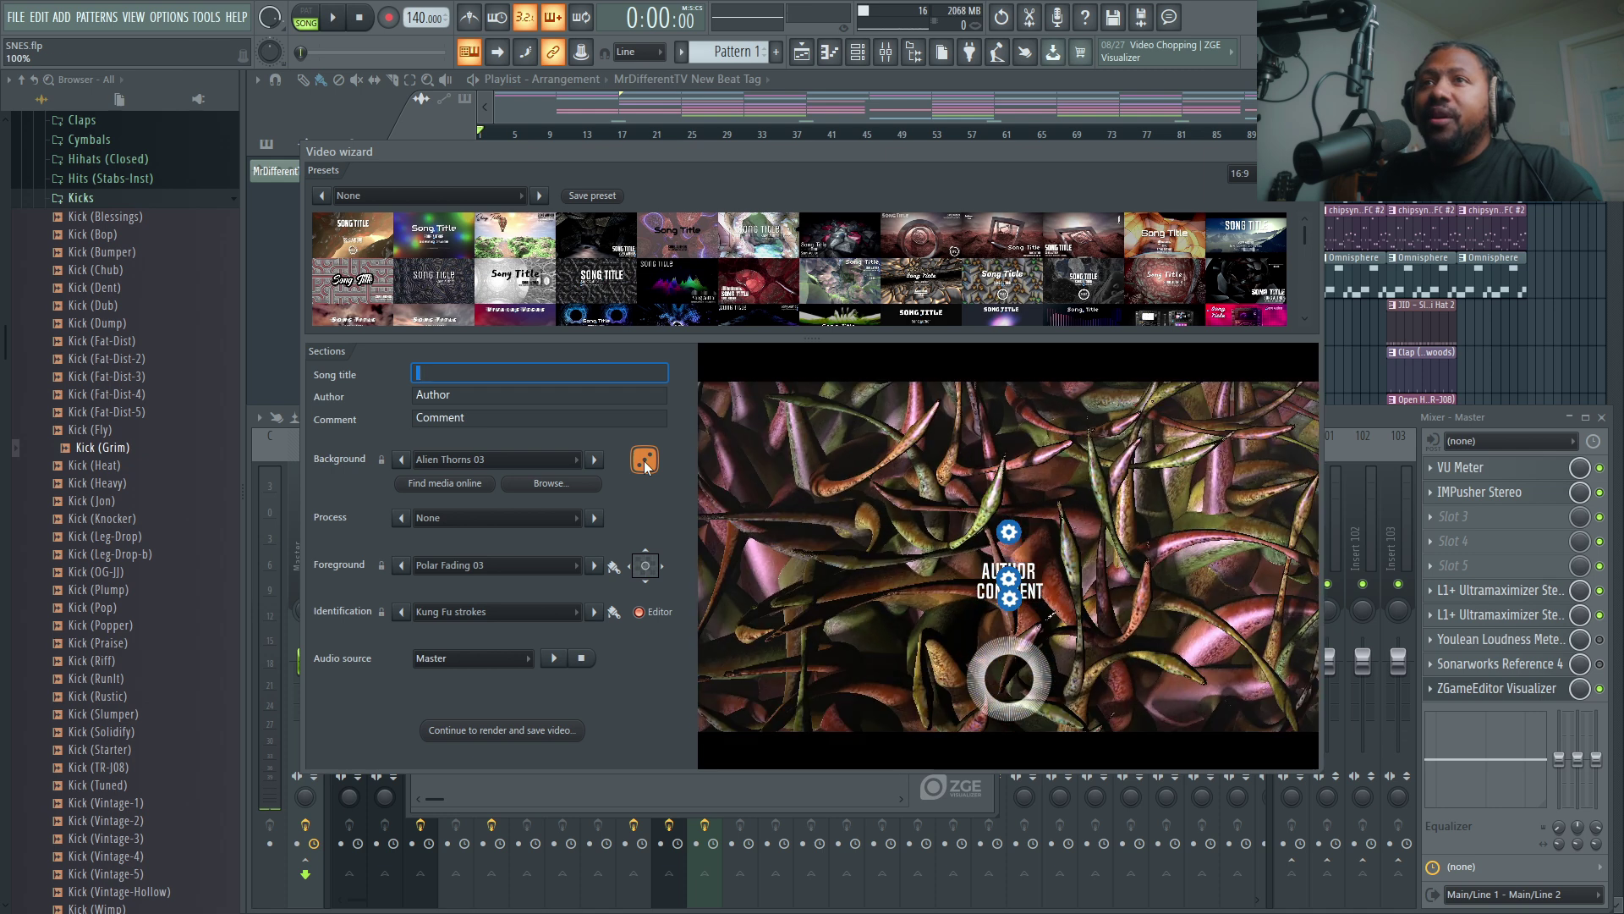
{"action": "left_click", "coordinate": [643, 460]}
{"action": "left_click", "coordinate": [643, 460]}
- Keep re-rolling past Industrial Tunnel and Youlean Retro Road 02 until Menger Variation 2 appears
{"action": "left_click", "coordinate": [643, 460]}
{"action": "left_click", "coordinate": [642, 460]}
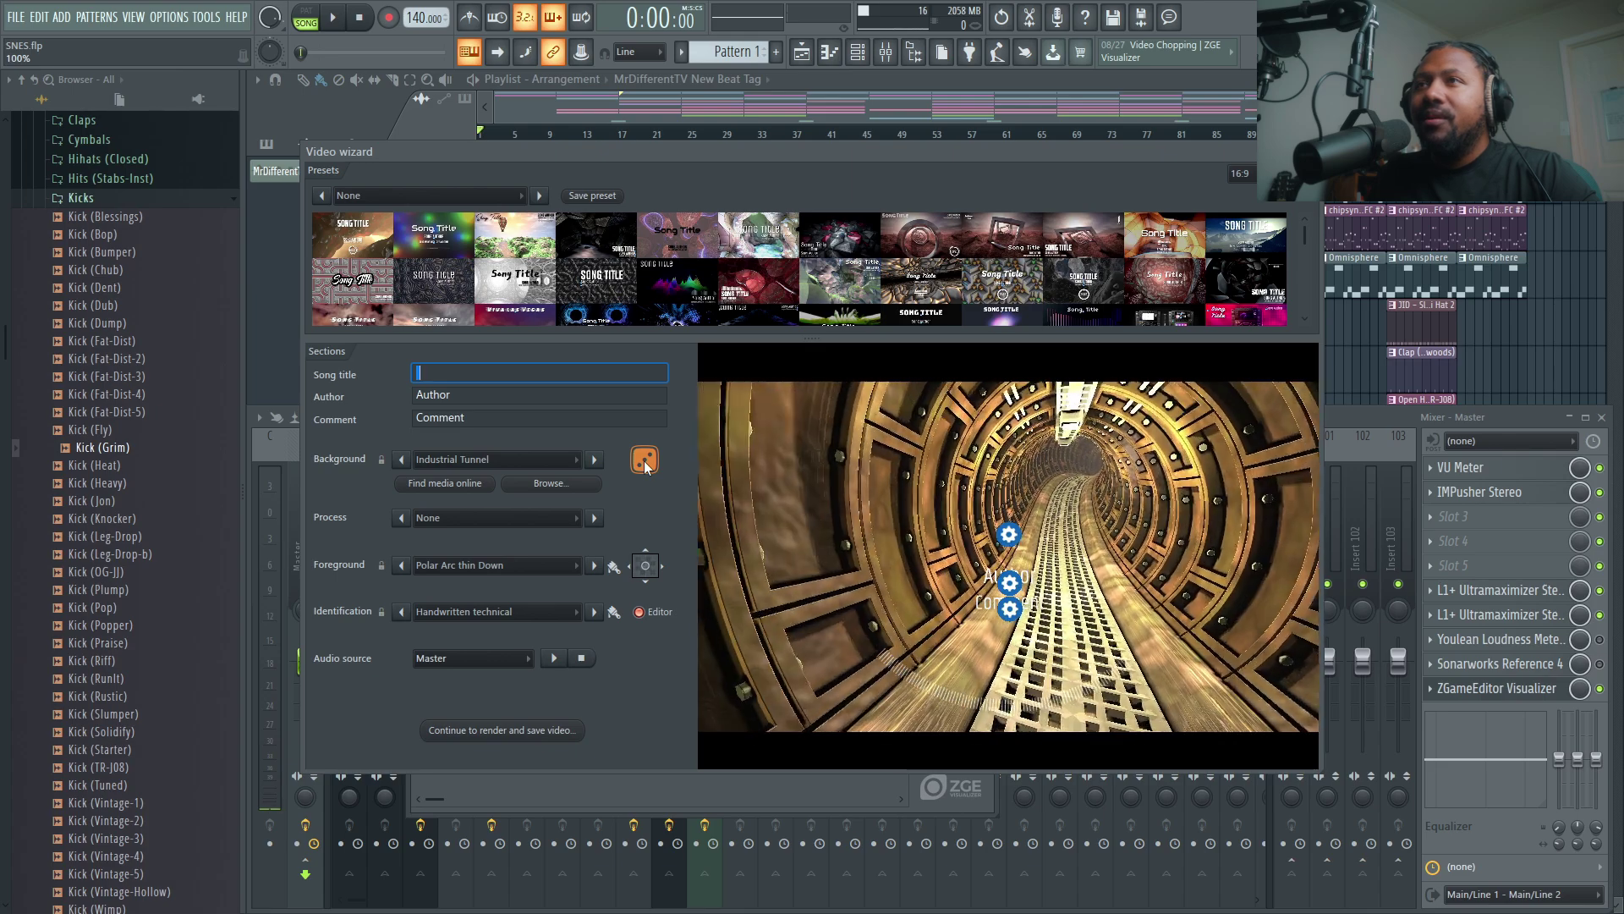
{"action": "left_click", "coordinate": [643, 460]}
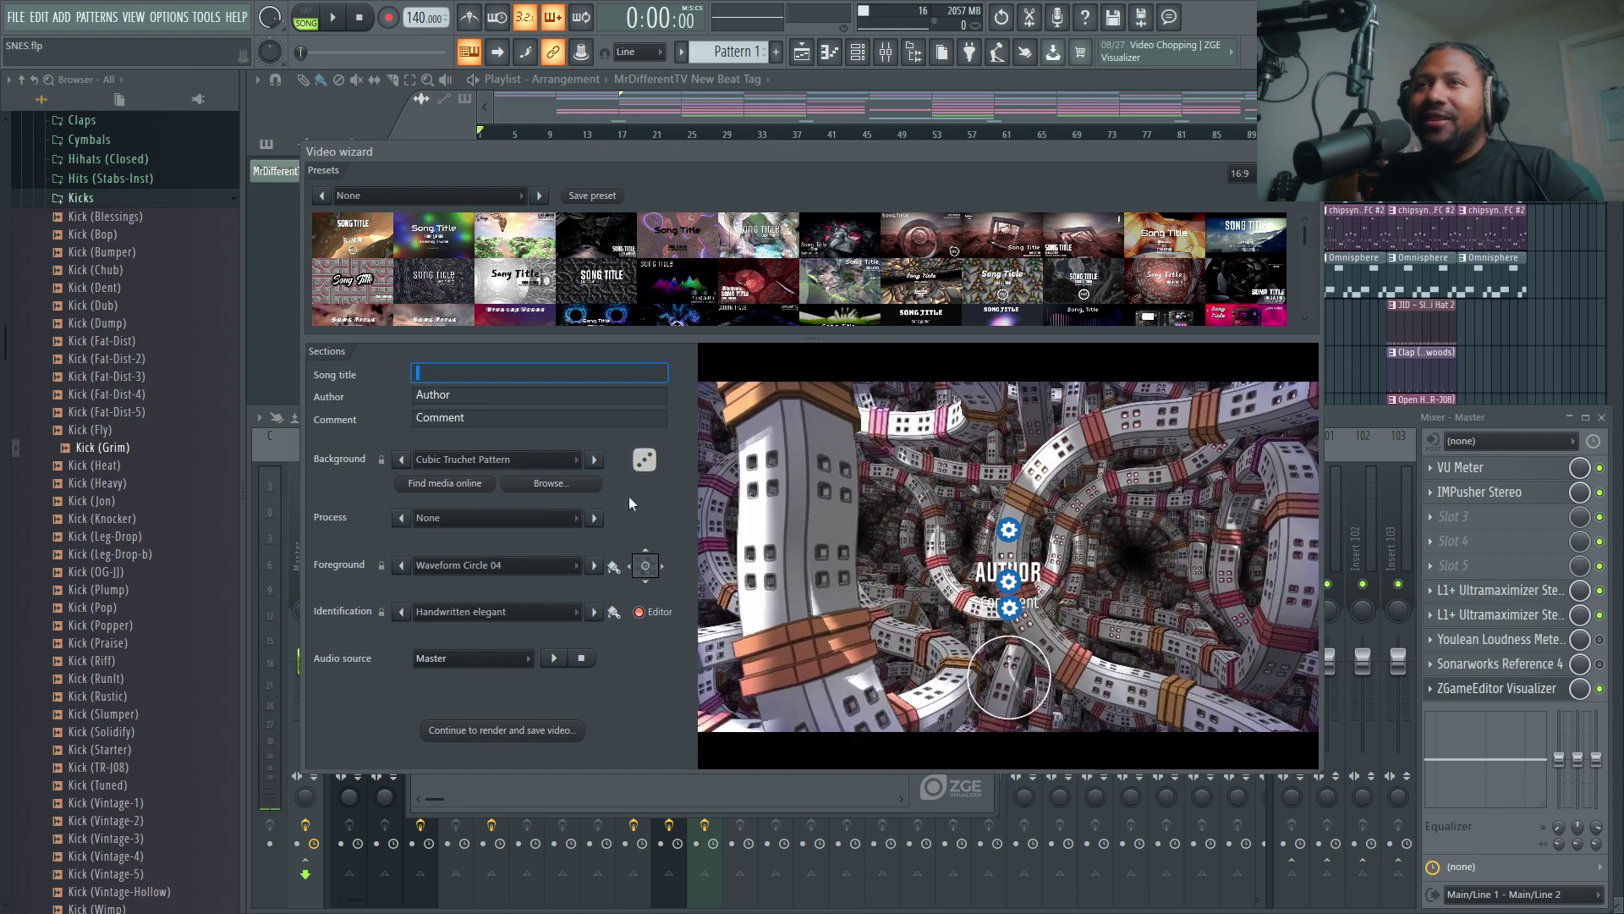
{"action": "left_click", "coordinate": [645, 461]}
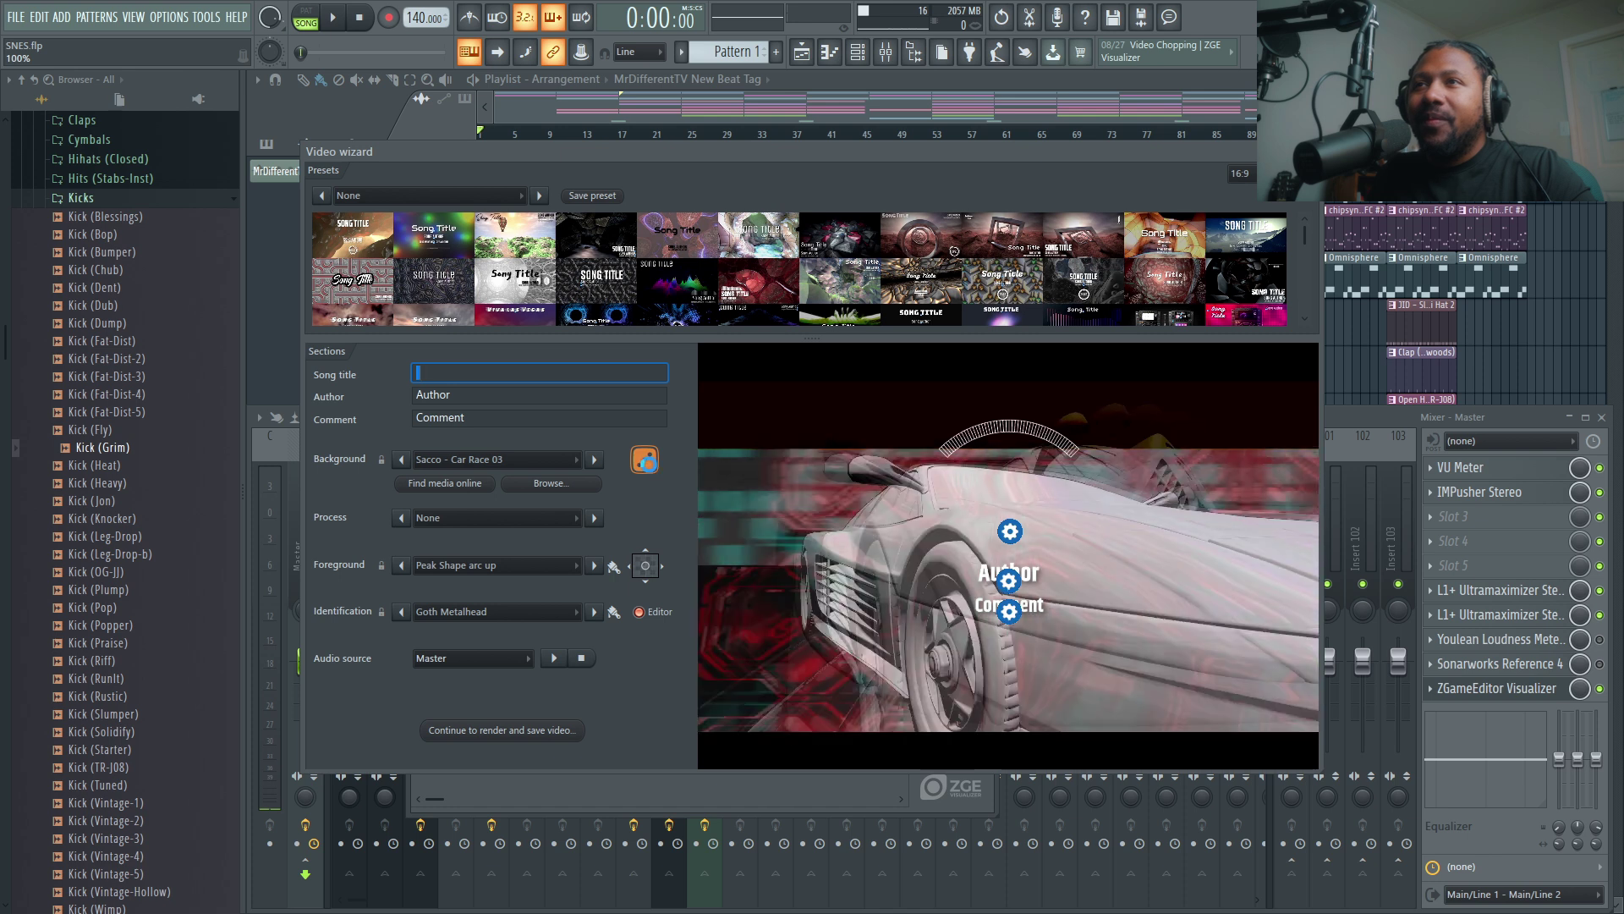
{"action": "left_click", "coordinate": [645, 462]}
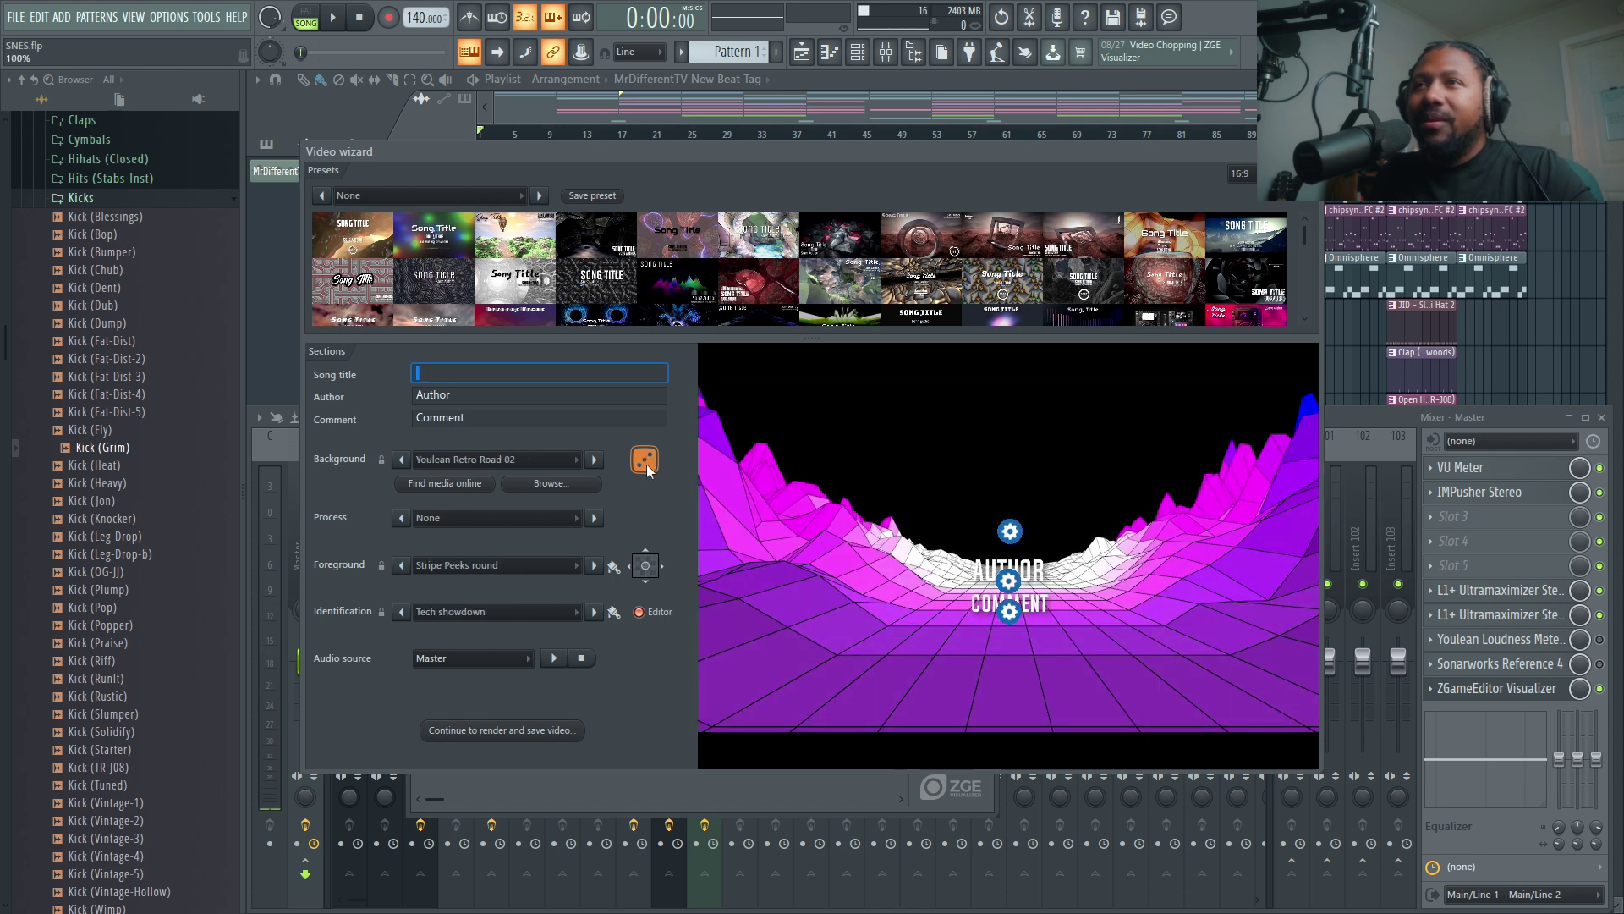
{"action": "left_click", "coordinate": [645, 462]}
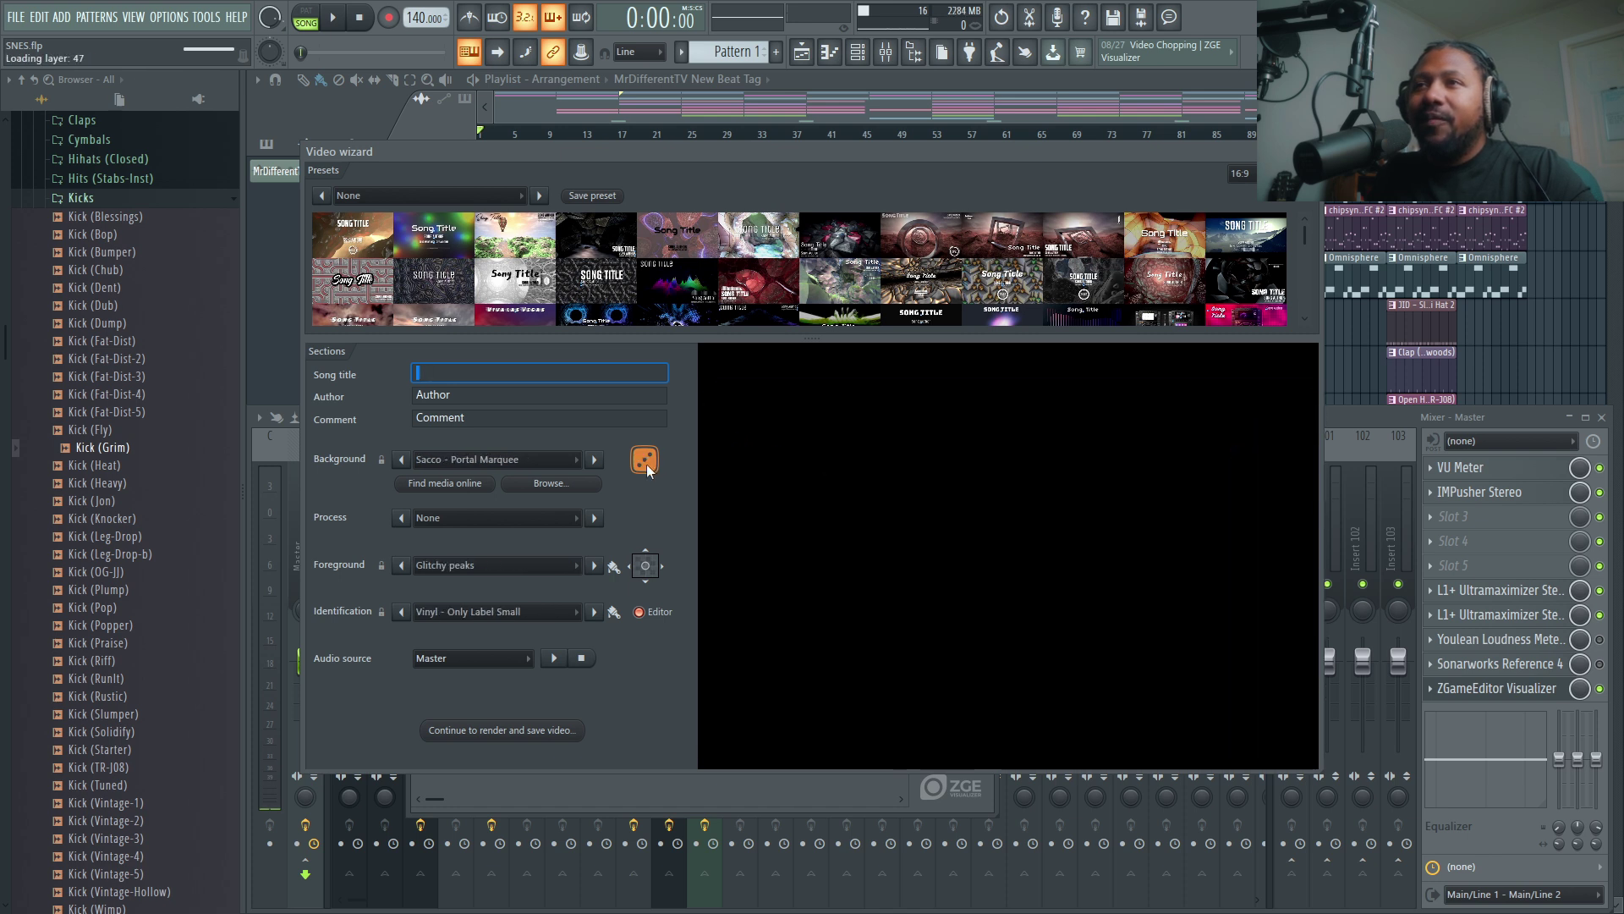
{"action": "left_click", "coordinate": [645, 462]}
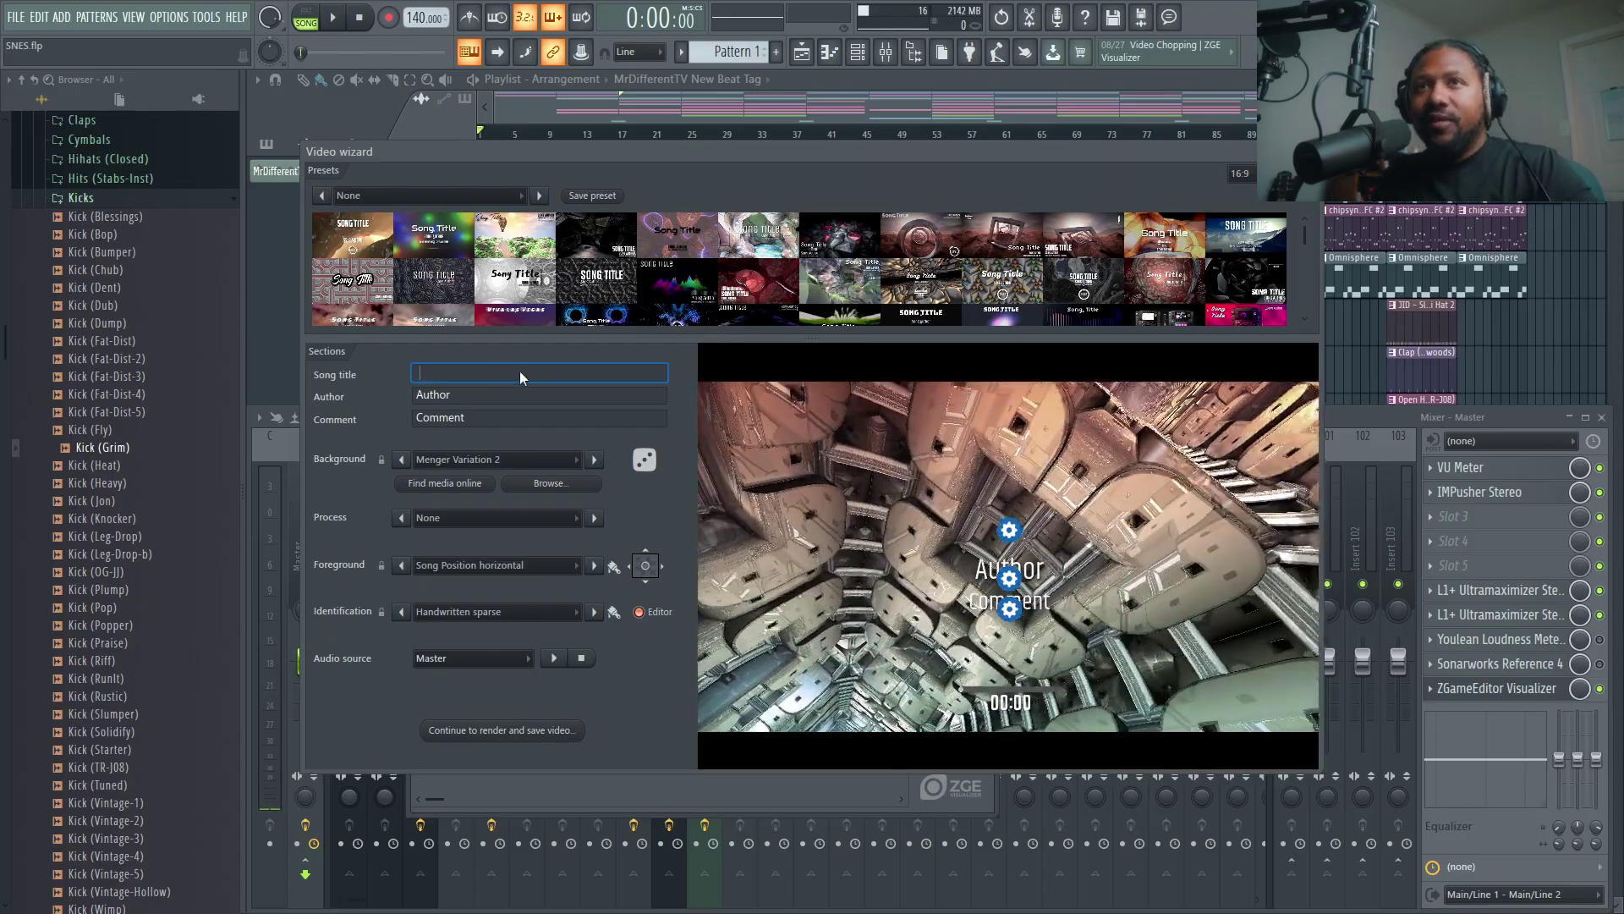
- Enter 'Bits Of Power' as song title, the author's name, and 'Free DL' as comment
{"action": "type", "text": "Bits "}
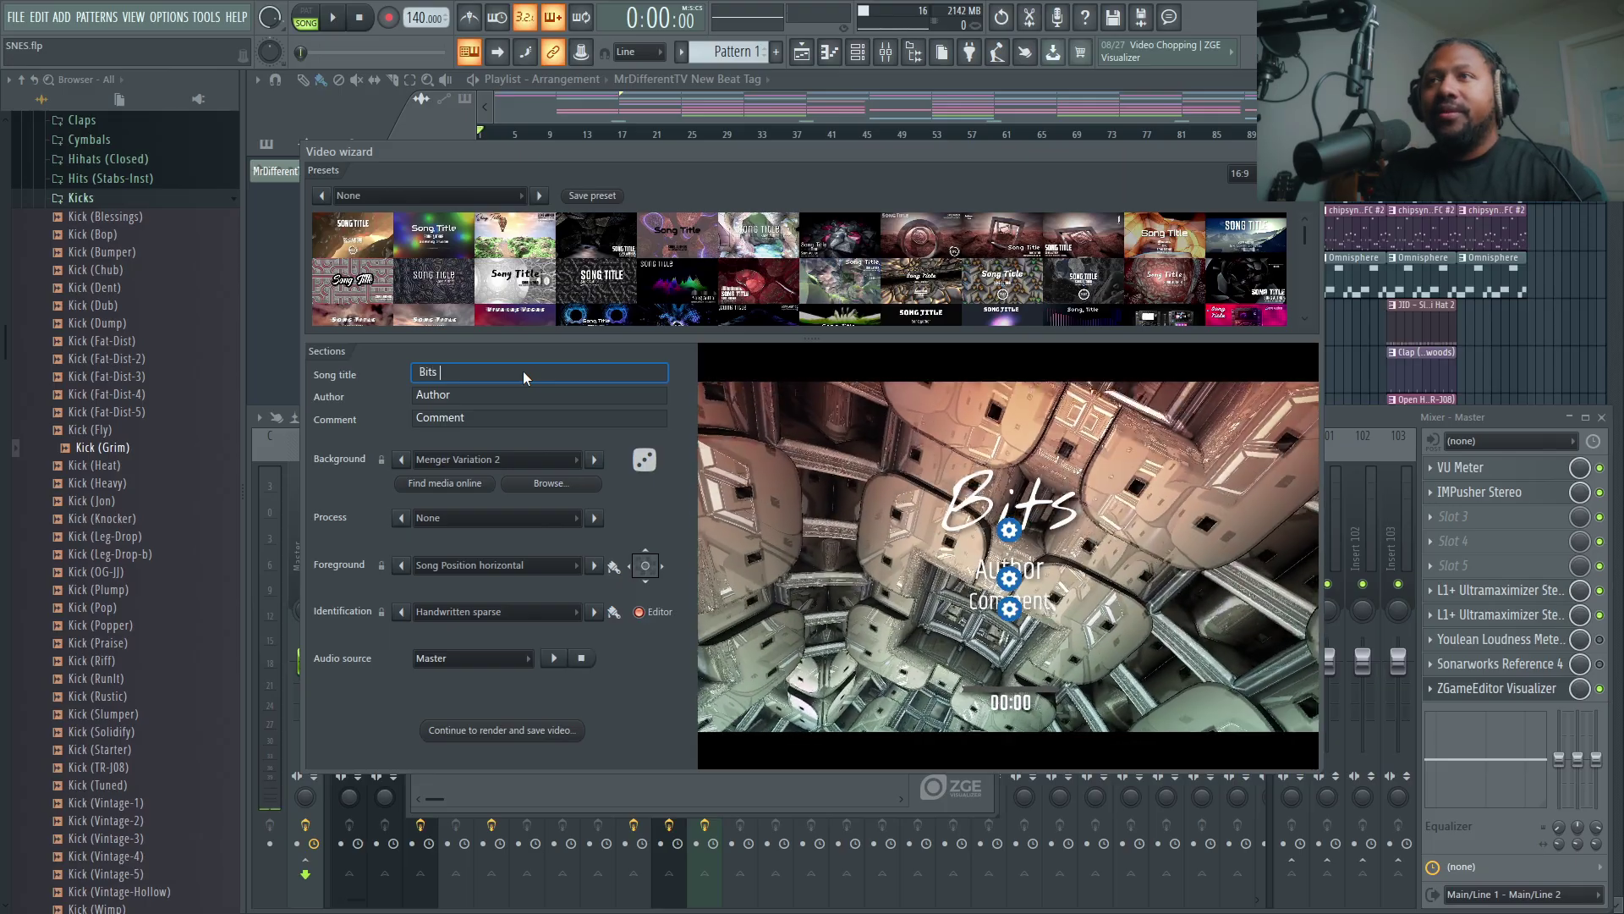
{"action": "type", "text": "Of Power"}
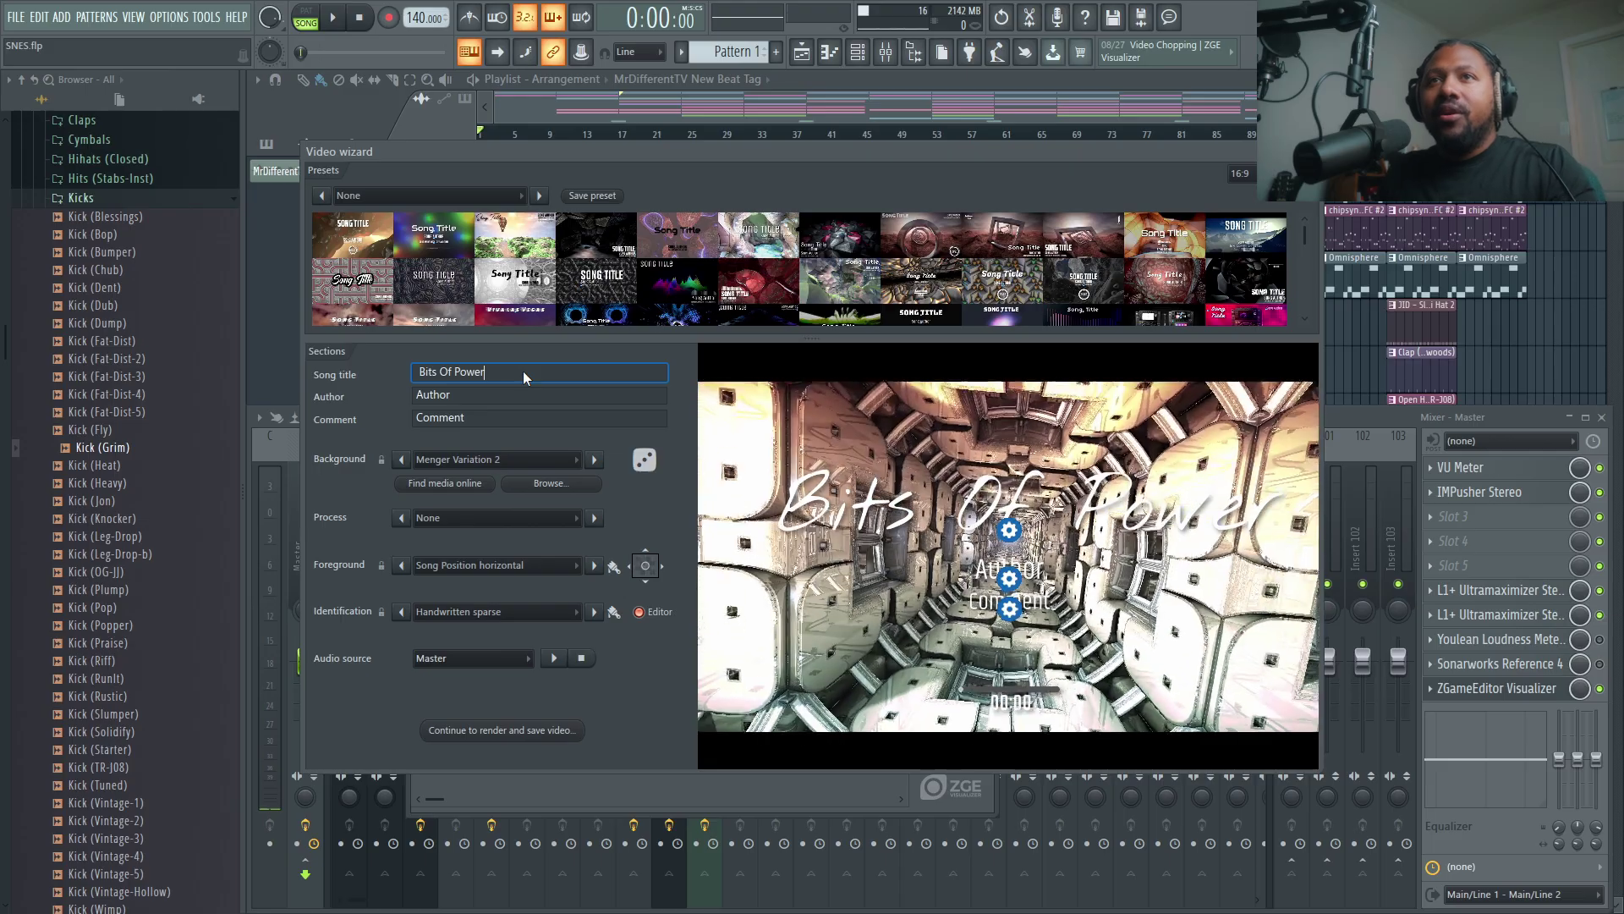
{"action": "left_click", "coordinate": [493, 400]}
{"action": "type", "text": "MrDifferent"}
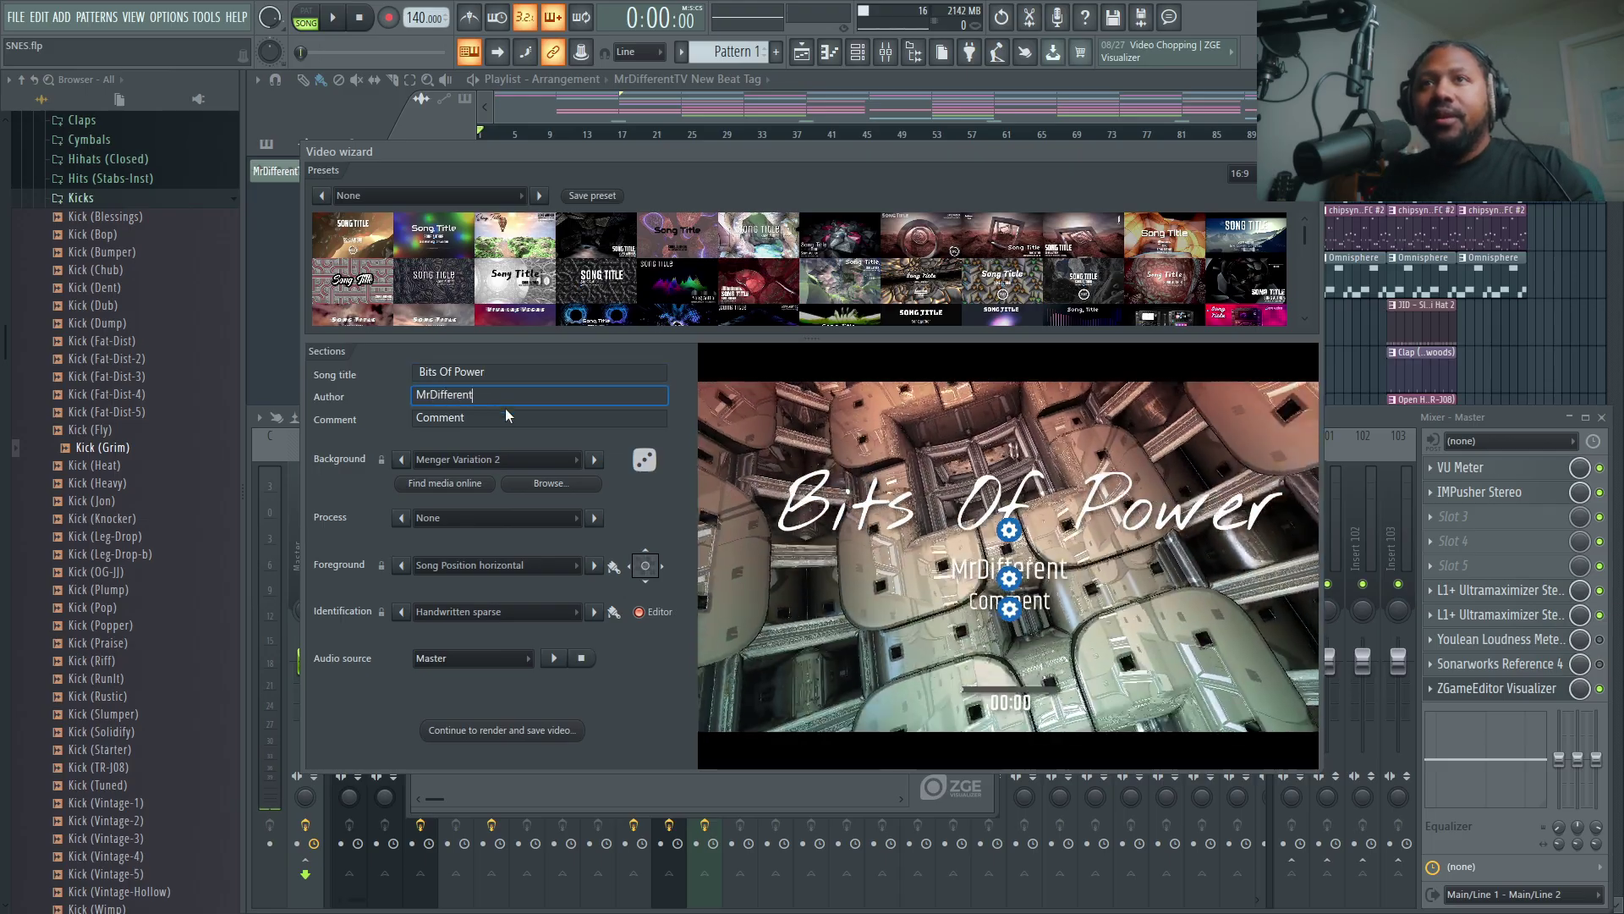
{"action": "left_click", "coordinate": [511, 414]}
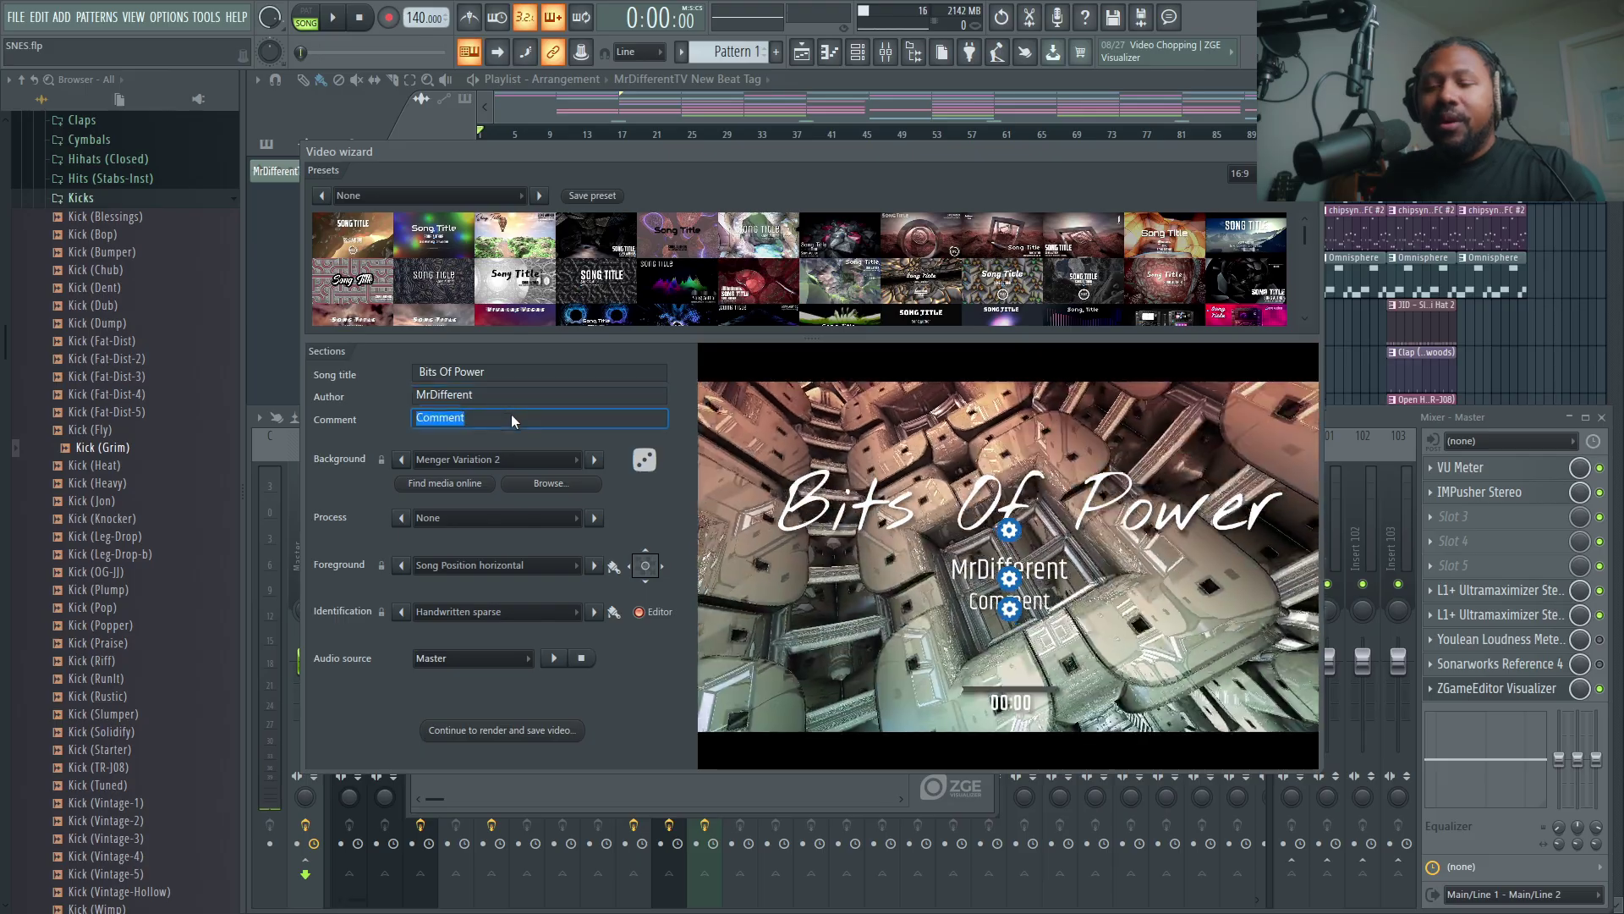
{"action": "type", "text": "Free DL"}
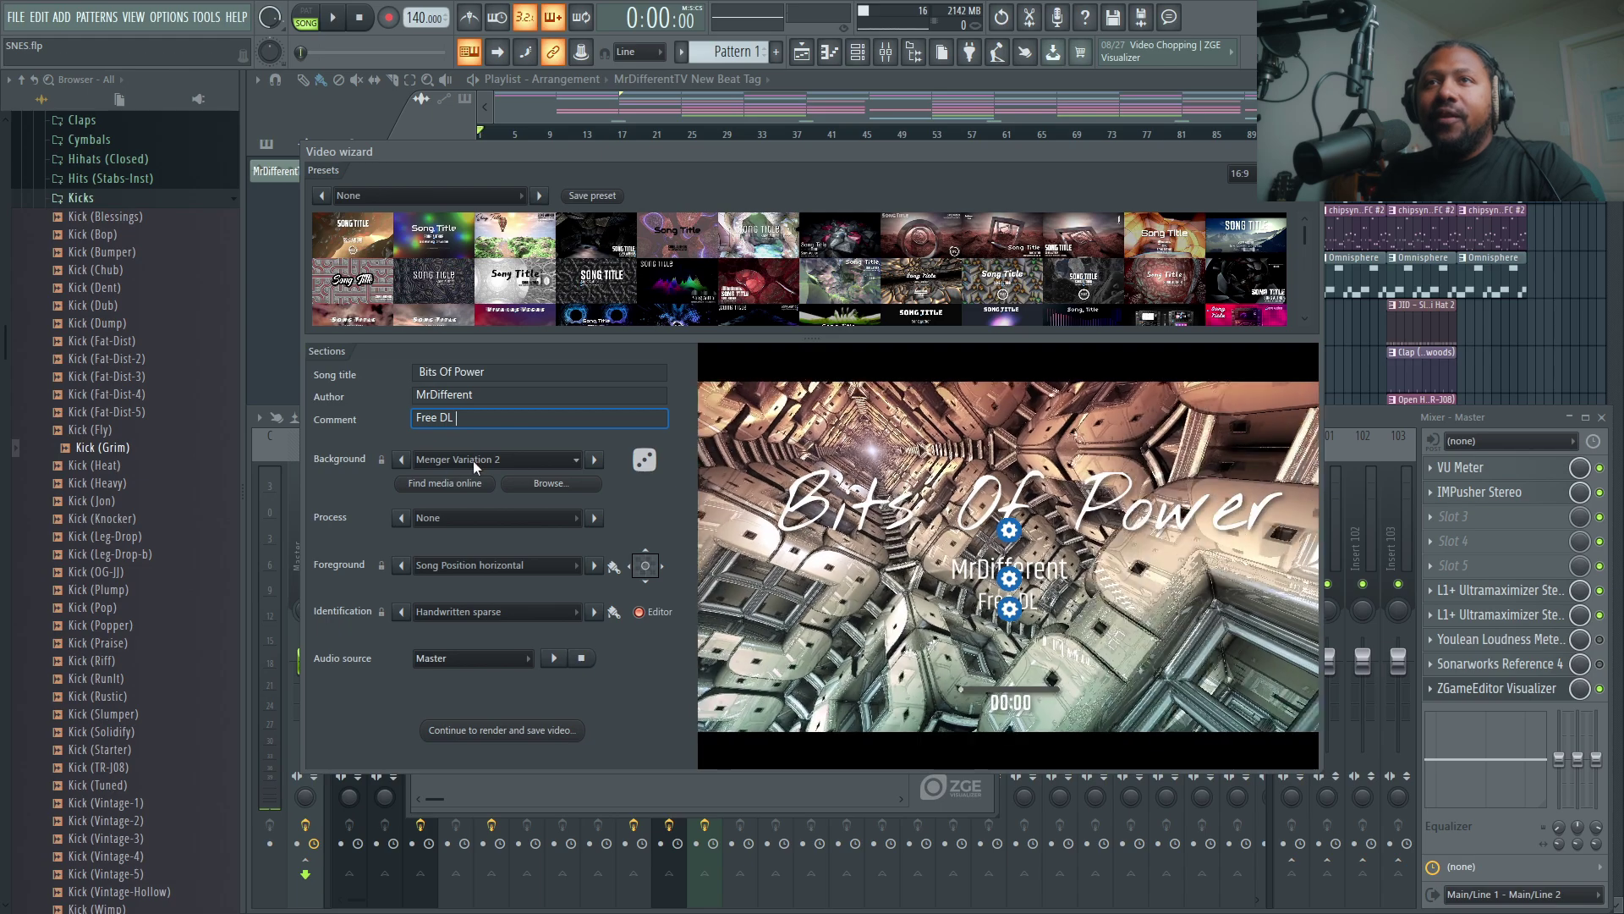
- Look over the Background scene list without changing it, then view the Process effects
{"action": "left_click", "coordinate": [526, 460]}
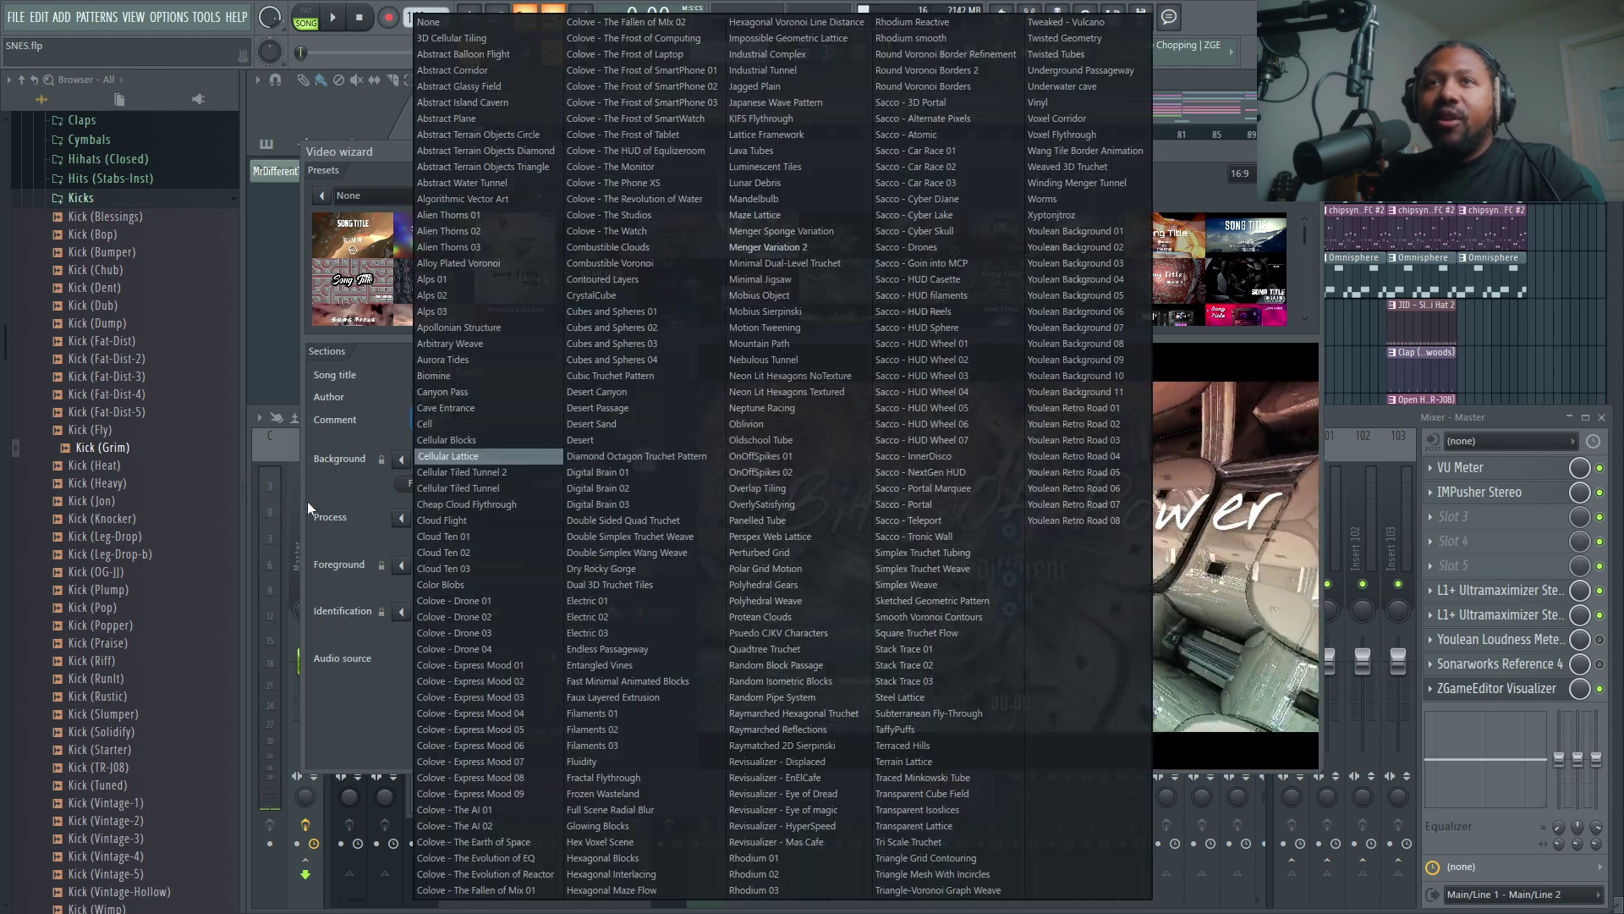
{"action": "key", "text": "Escape"}
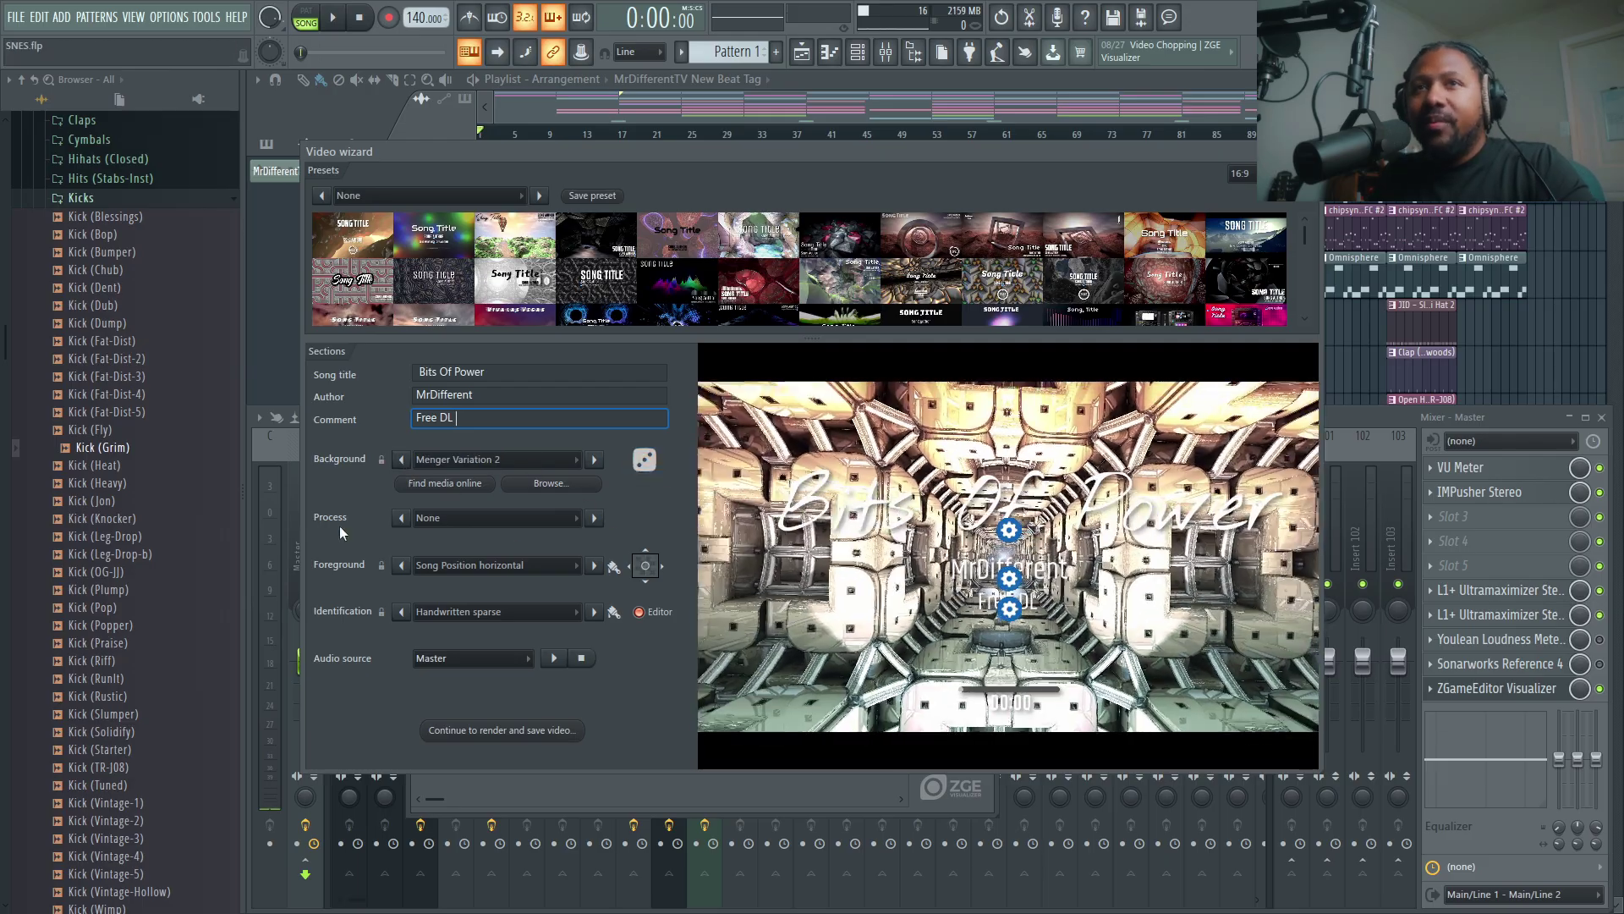
{"action": "left_click", "coordinate": [524, 518]}
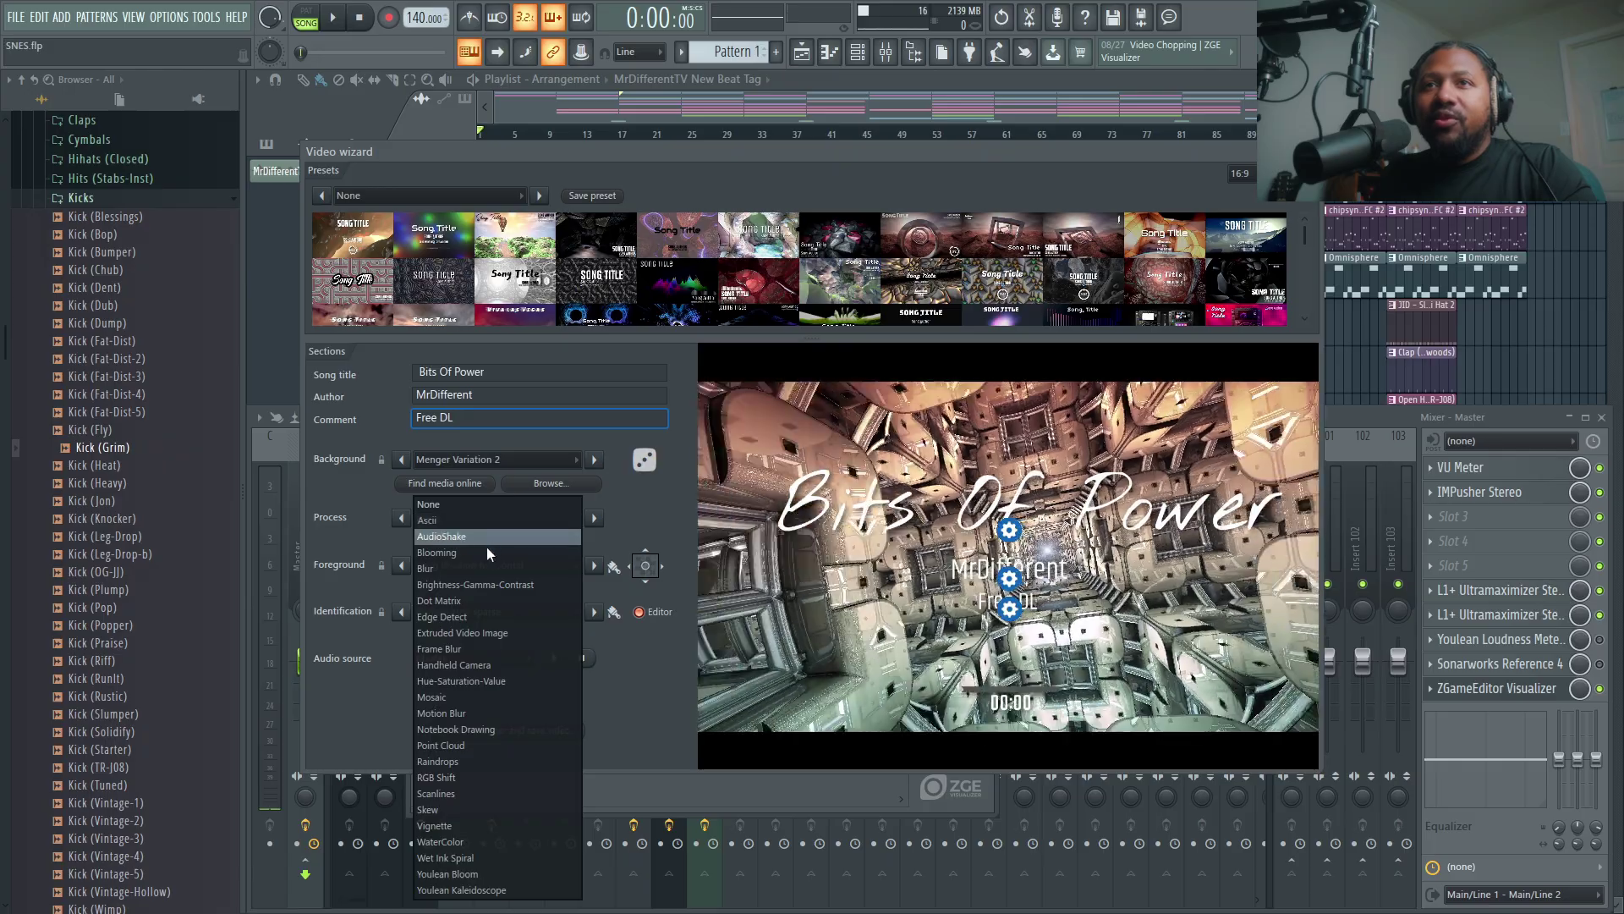
- Compare AudioShake, Frame Blur, Edge Detect, Blooming and Blur process effects, settling on AudioShake
{"action": "left_click", "coordinate": [481, 538]}
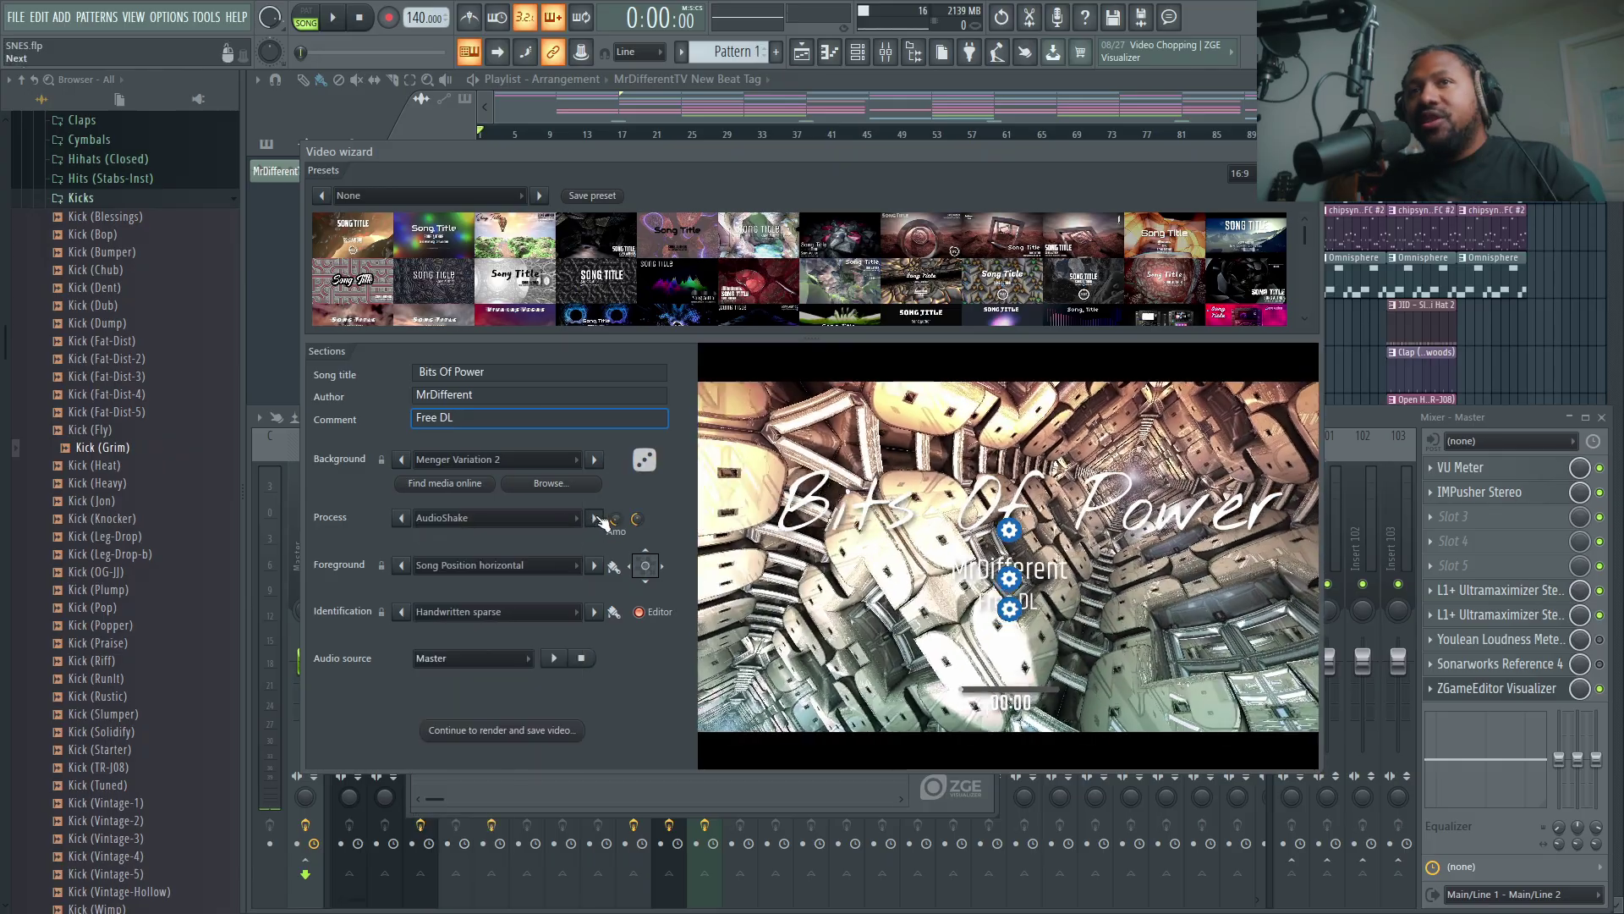
{"action": "left_click", "coordinate": [537, 514]}
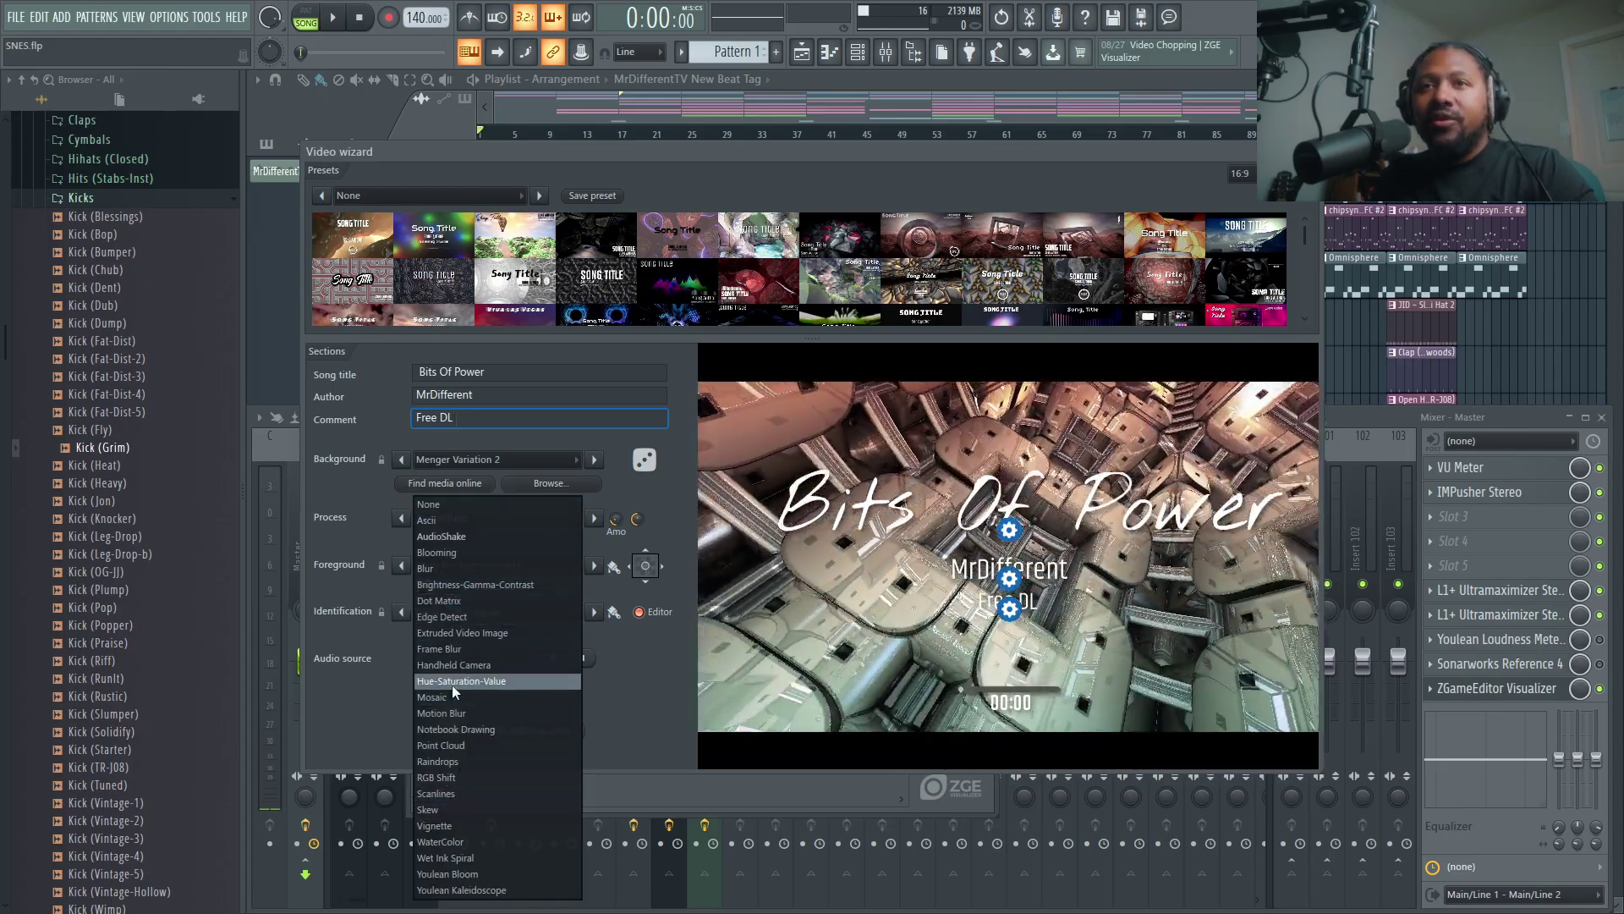
{"action": "left_click", "coordinate": [448, 649]}
{"action": "left_click", "coordinate": [511, 510]}
{"action": "left_click", "coordinate": [495, 619]}
{"action": "left_click", "coordinate": [489, 518]}
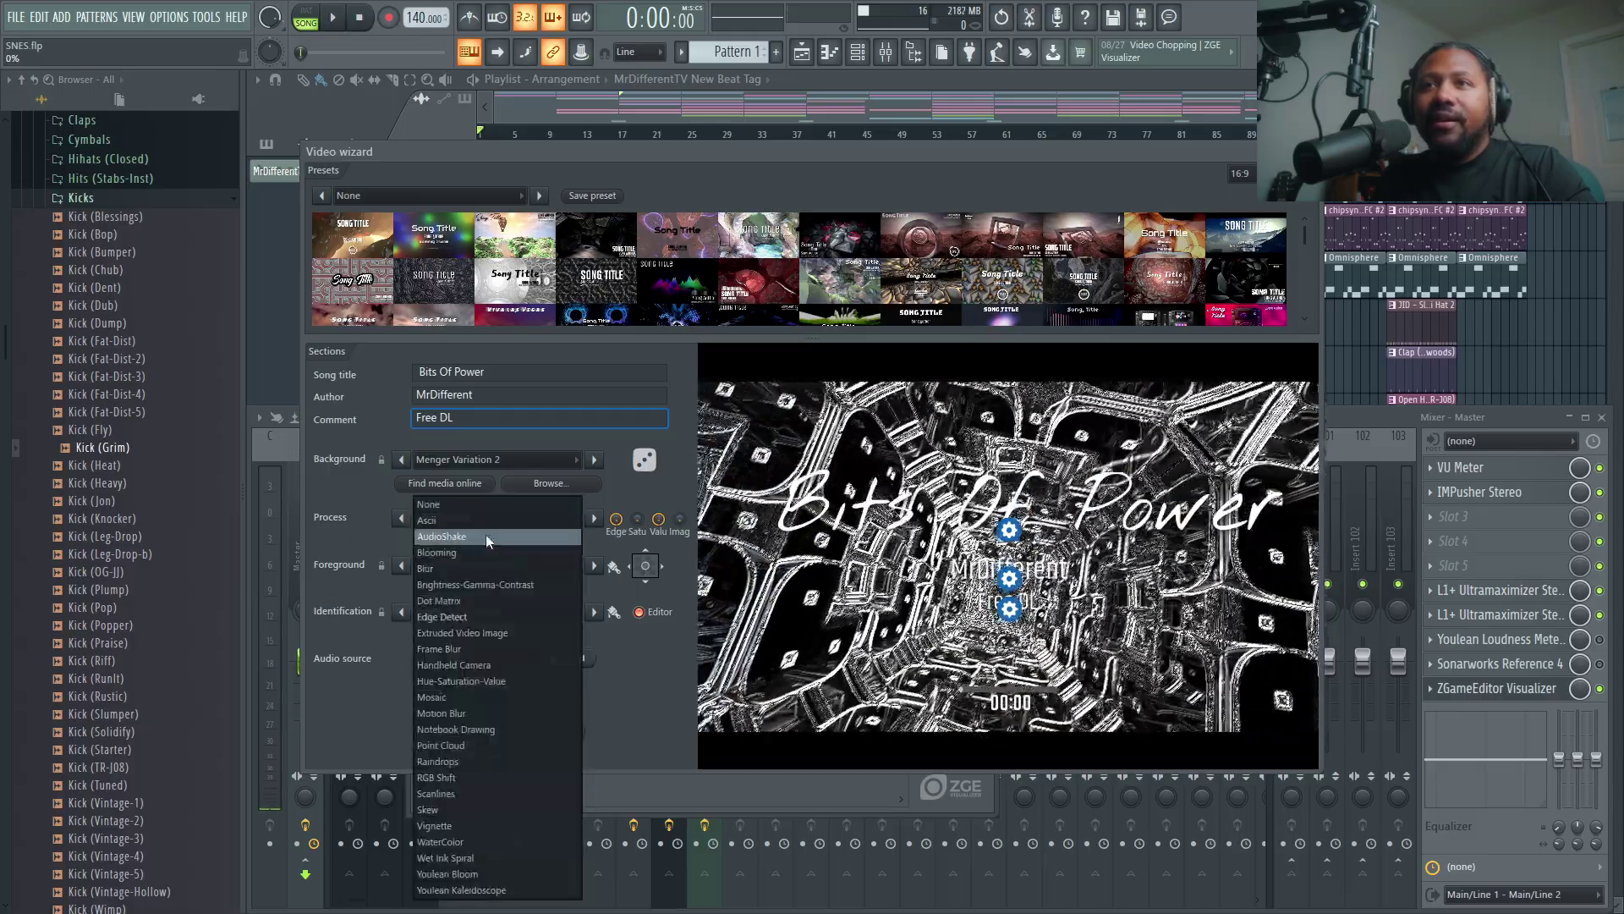
{"action": "left_click", "coordinate": [476, 550]}
{"action": "left_click", "coordinate": [478, 517]}
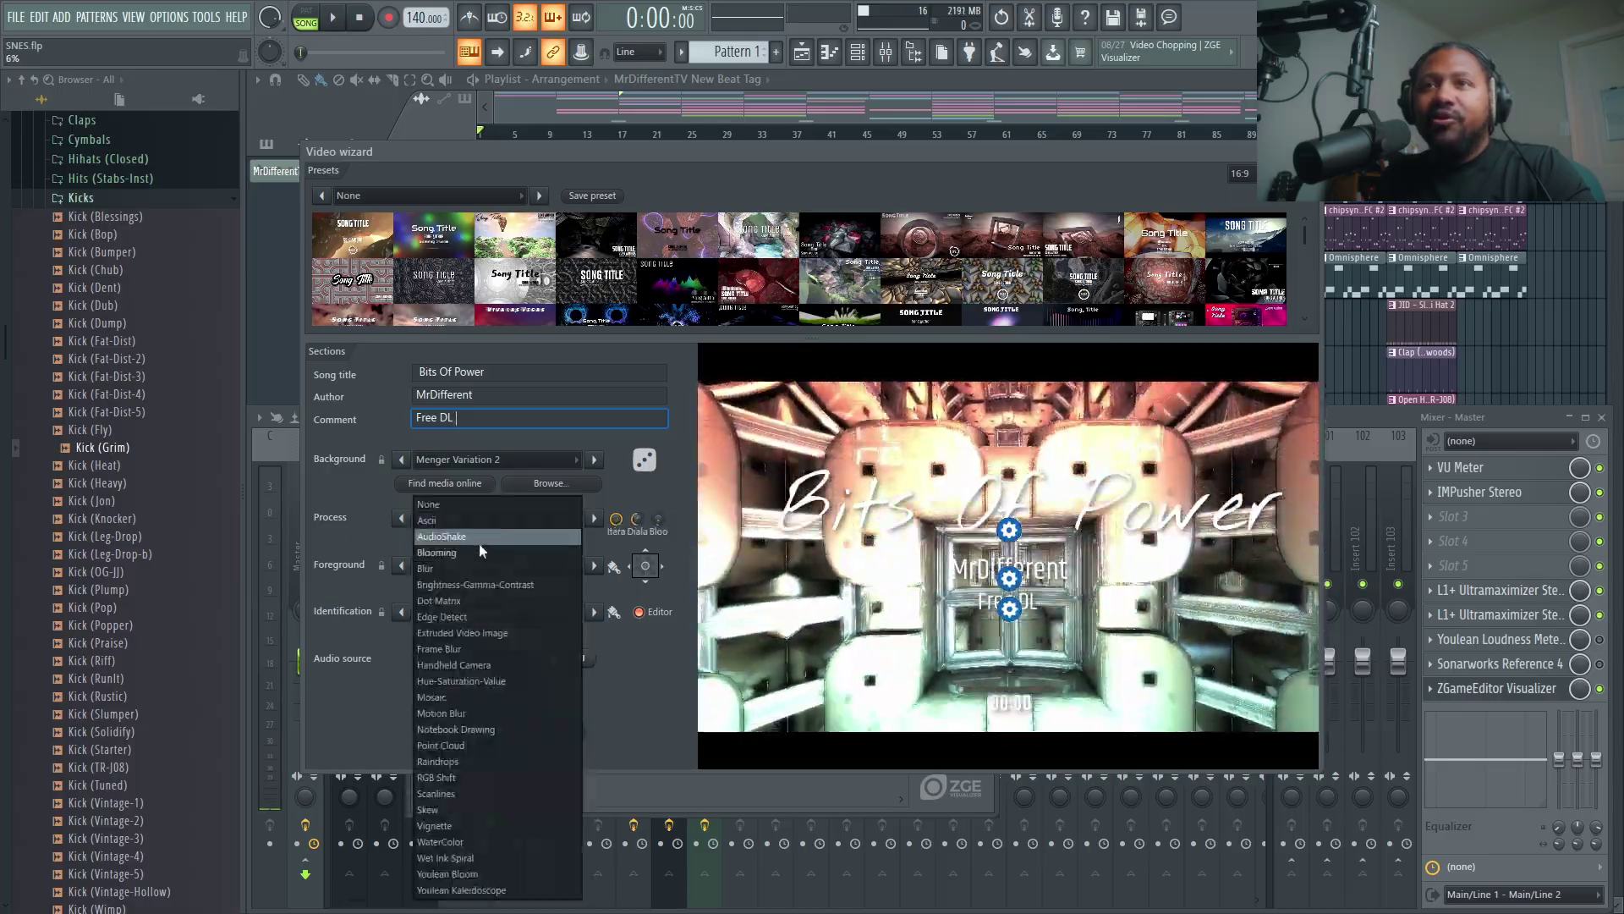
{"action": "left_click", "coordinate": [470, 565]}
{"action": "left_click", "coordinate": [489, 522]}
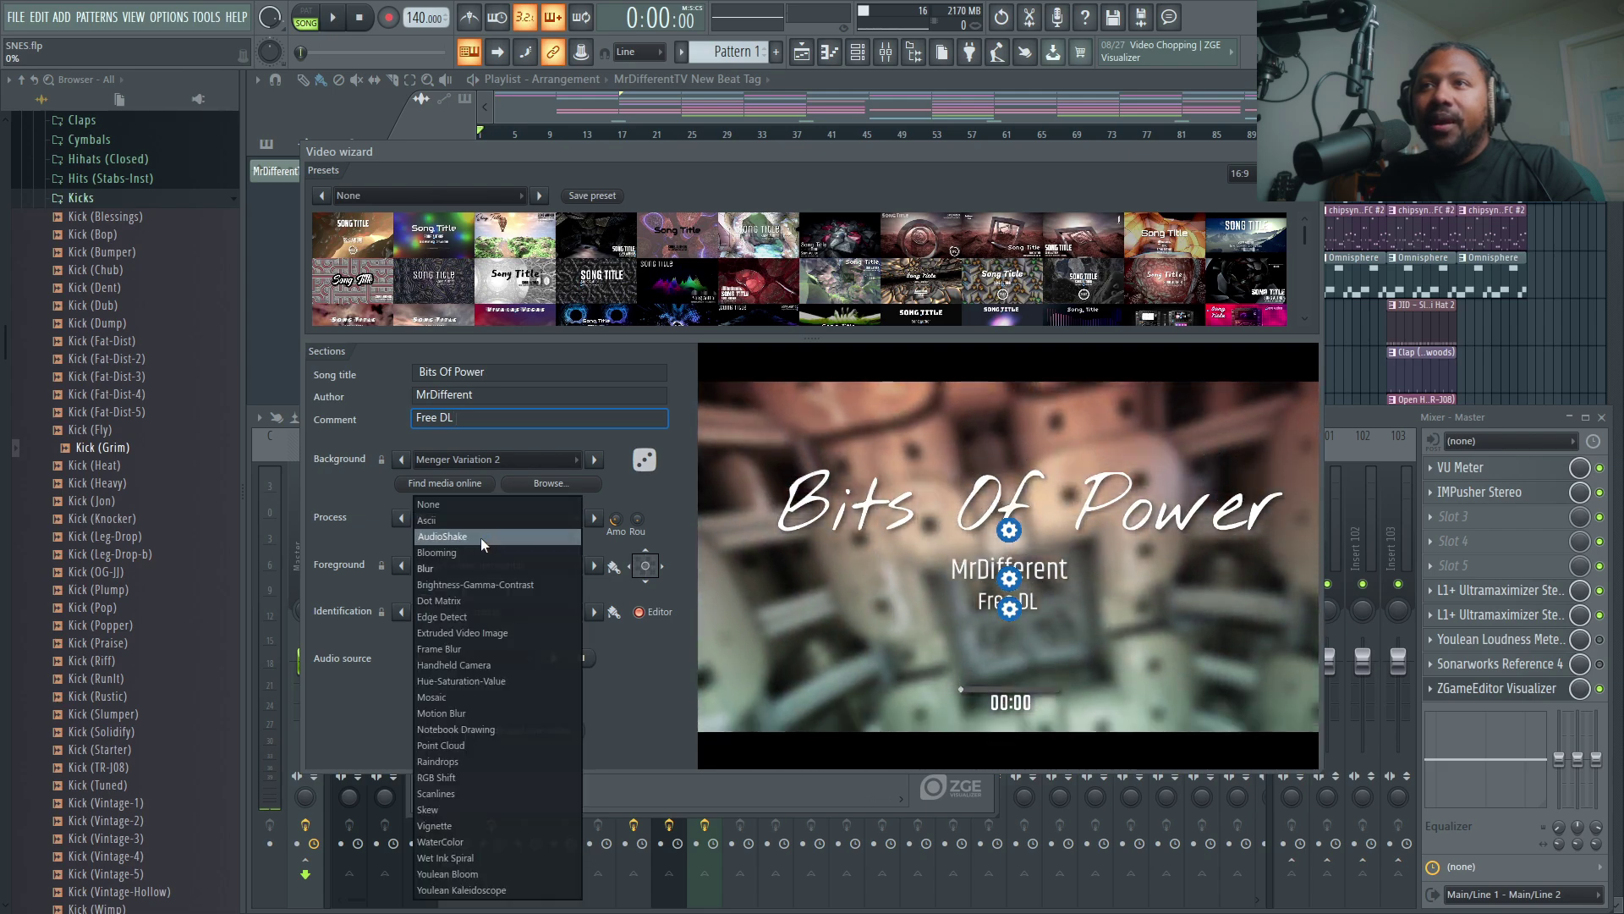
{"action": "left_click", "coordinate": [480, 535]}
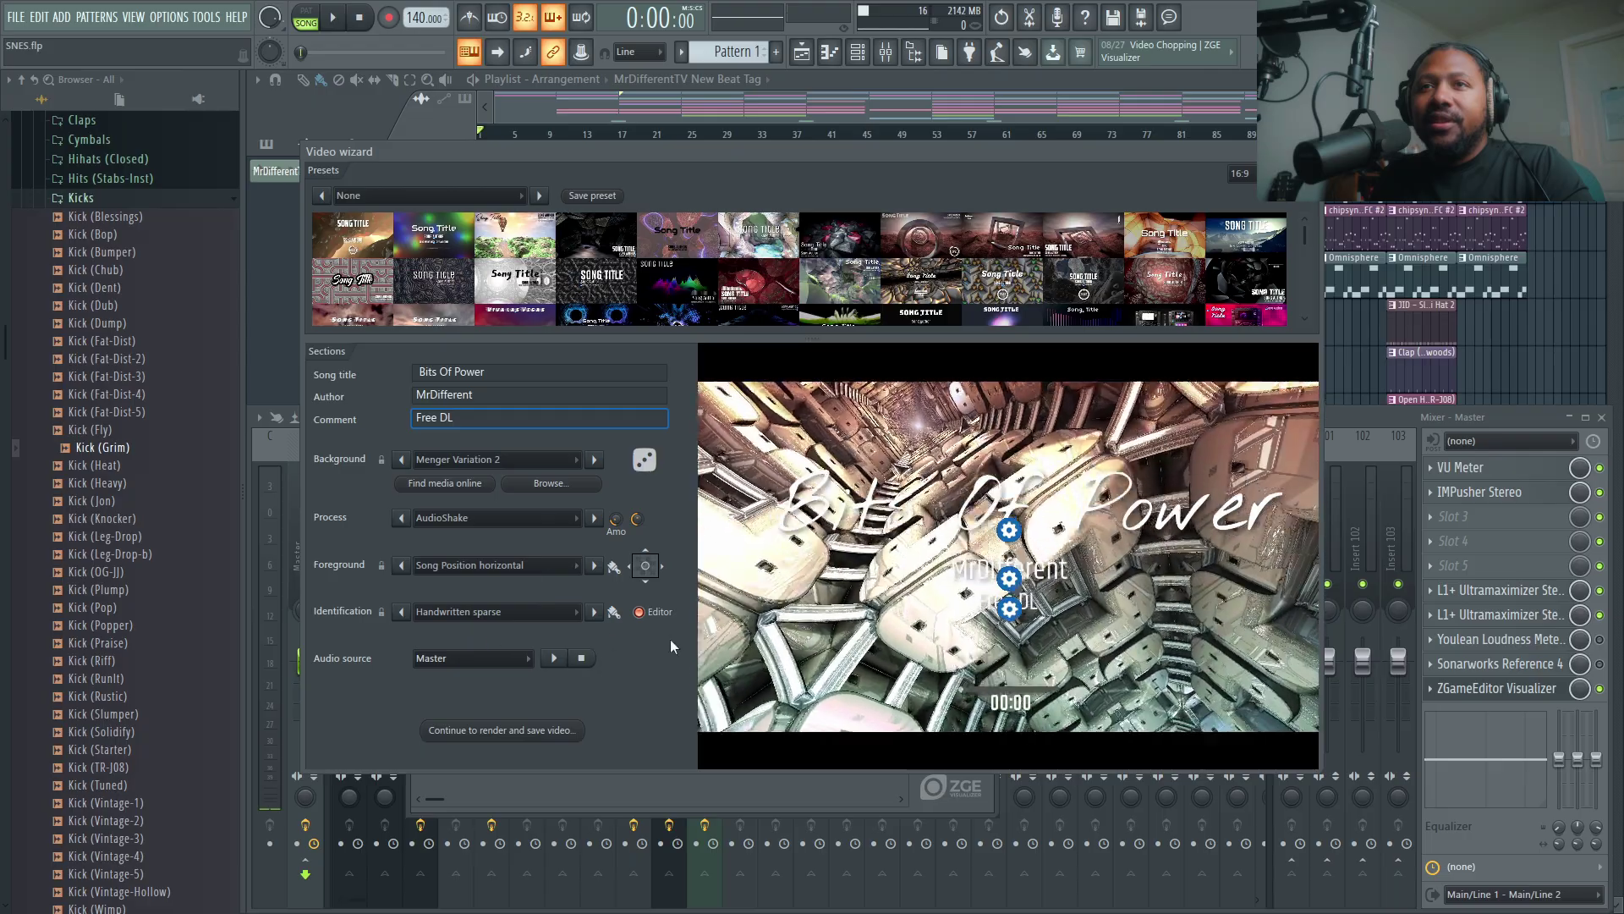
- Move the author text to the right and Free DL to the left in the preview
{"action": "left_click", "coordinate": [1010, 608]}
{"action": "left_click_drag", "start_coordinate": [1034, 606], "coordinate": [1150, 633]}
{"action": "left_click_drag", "start_coordinate": [1011, 612], "coordinate": [866, 638]}
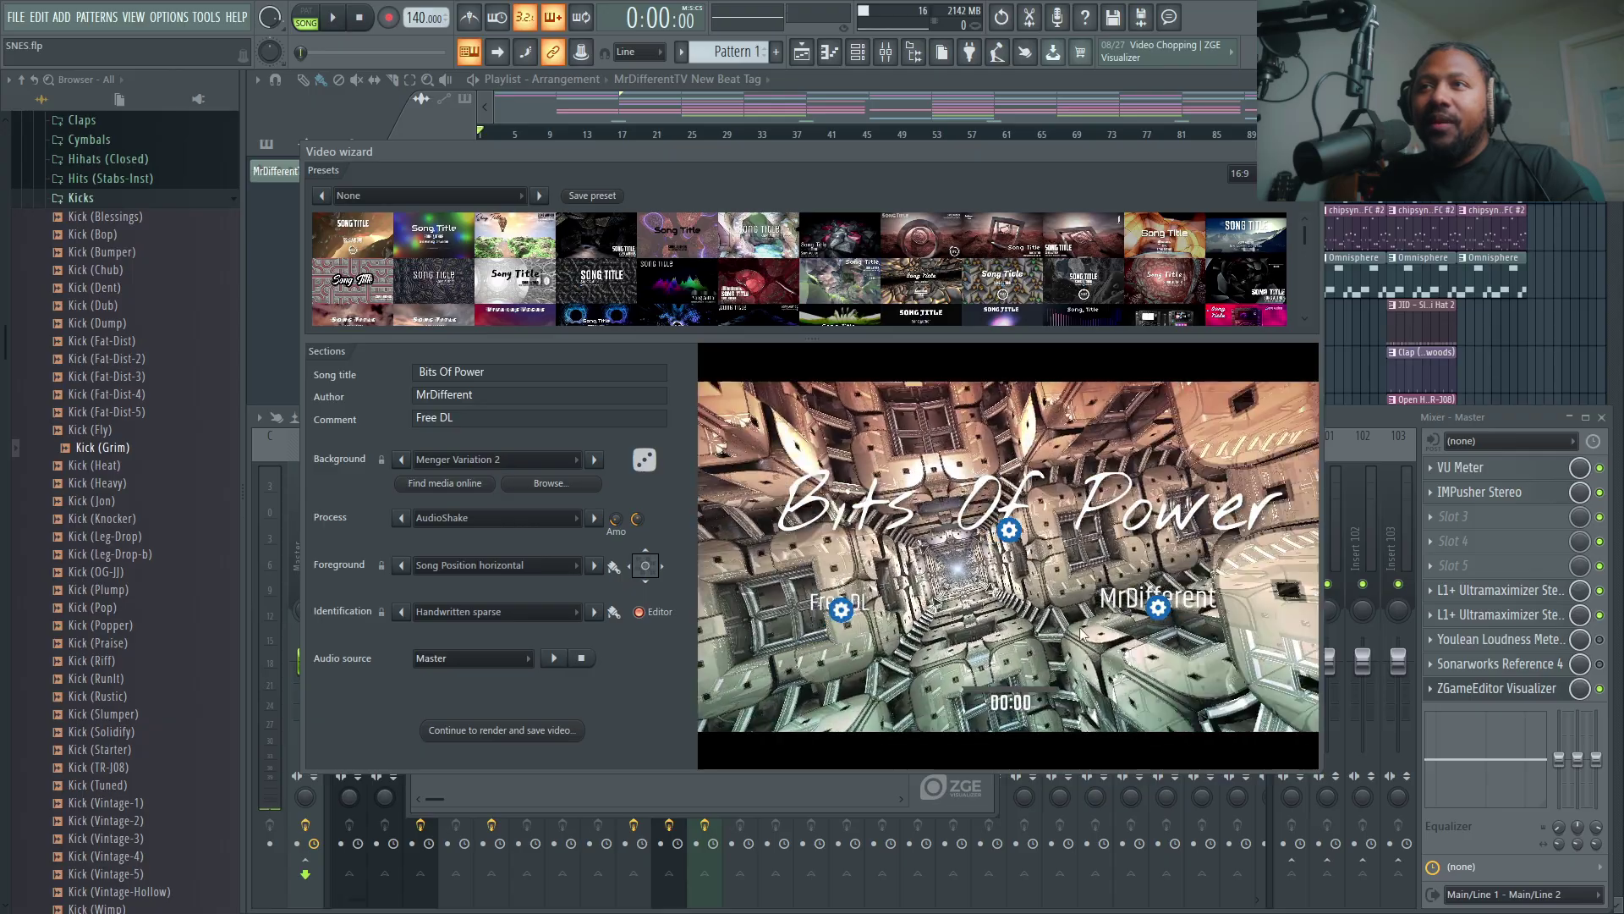
- Enlarge both the author text and the Free DL text considerably
{"action": "left_click", "coordinate": [1158, 606]}
{"action": "mouse_move", "coordinate": [1226, 629]}
{"action": "left_mouse_down"}
{"action": "mouse_move", "coordinate": [1249, 672]}
{"action": "mouse_move", "coordinate": [1228, 656]}
{"action": "left_mouse_up"}
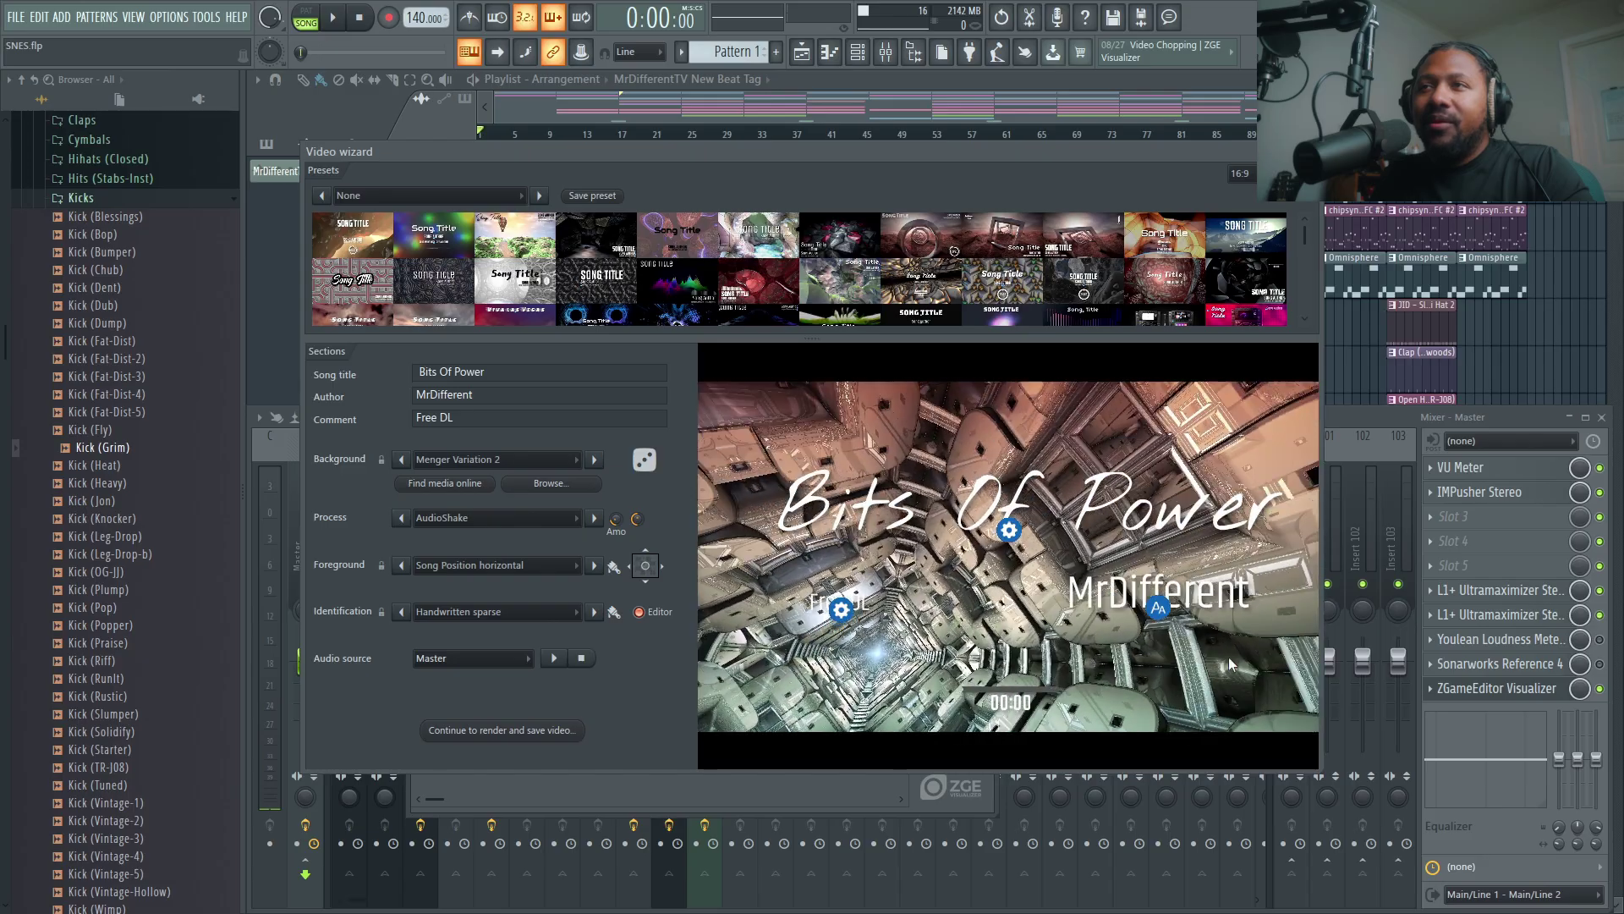
{"action": "left_click", "coordinate": [841, 611]}
{"action": "left_click_drag", "start_coordinate": [910, 631], "coordinate": [941, 668]}
{"action": "mouse_move", "coordinate": [842, 609]}
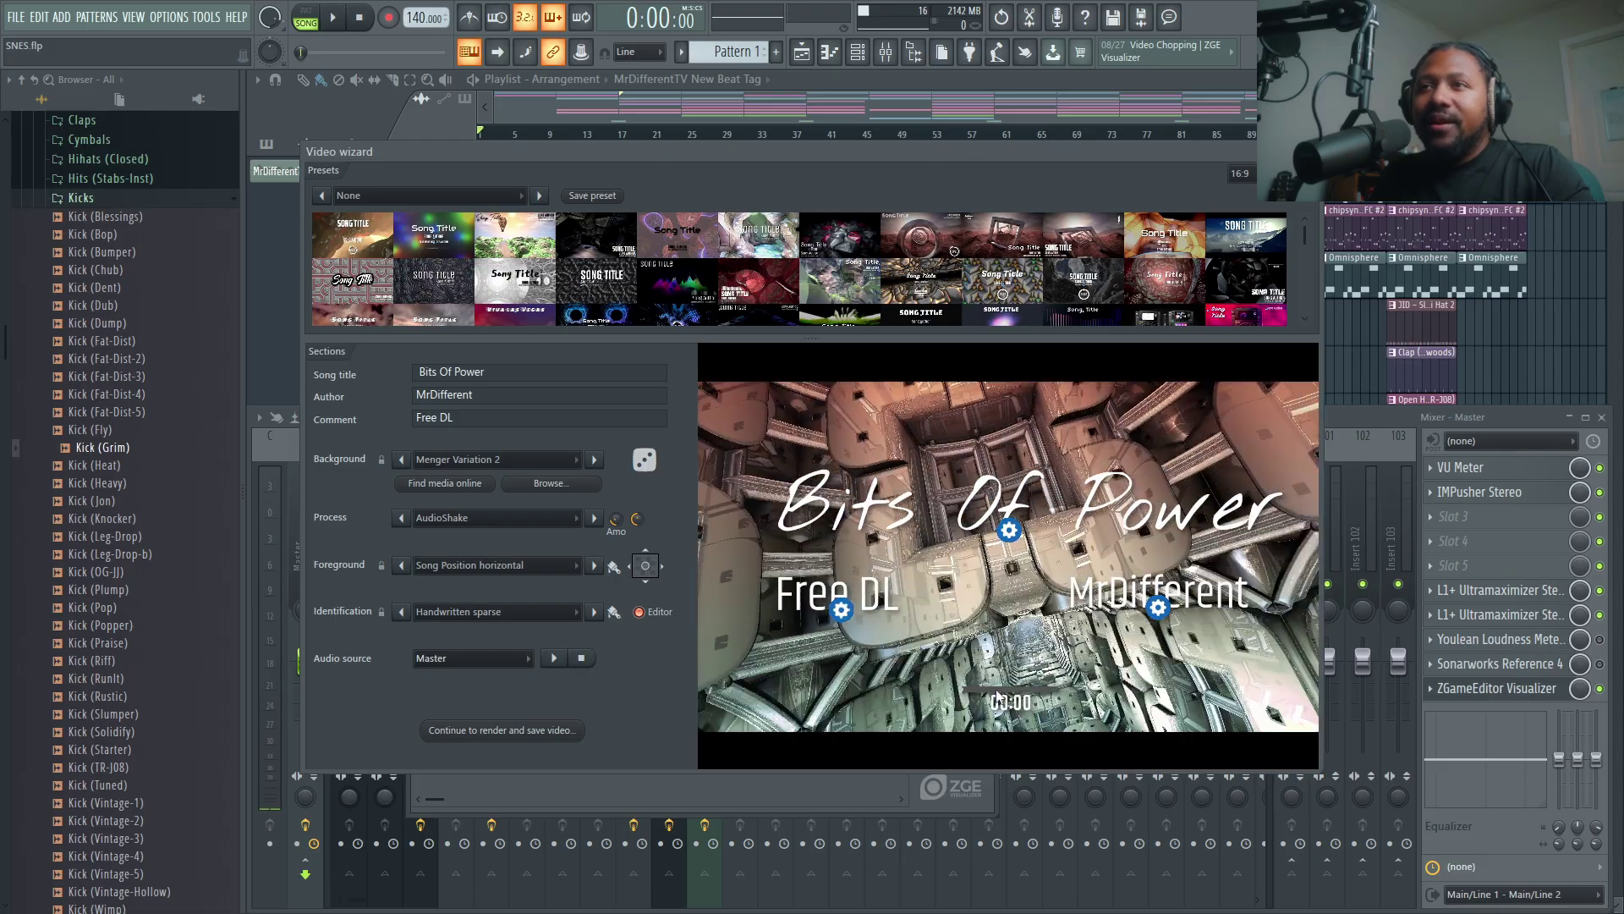
{"action": "left_click", "coordinate": [514, 612]}
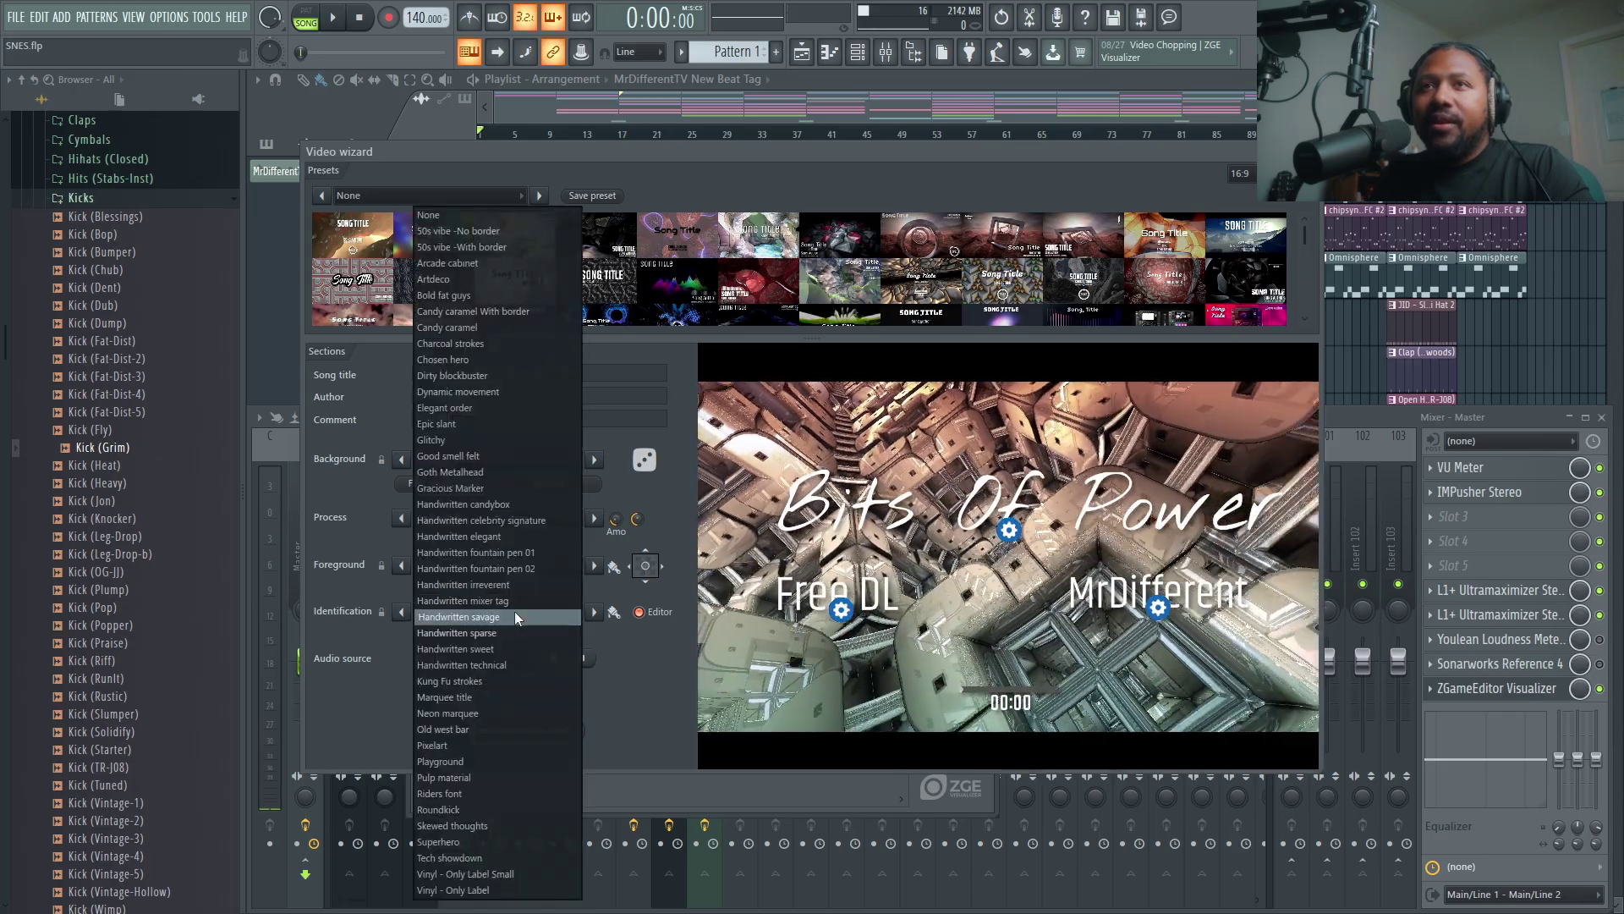
- Change the identification style to Dirty blockbuster, then to Glitchy
{"action": "left_click", "coordinate": [467, 375]}
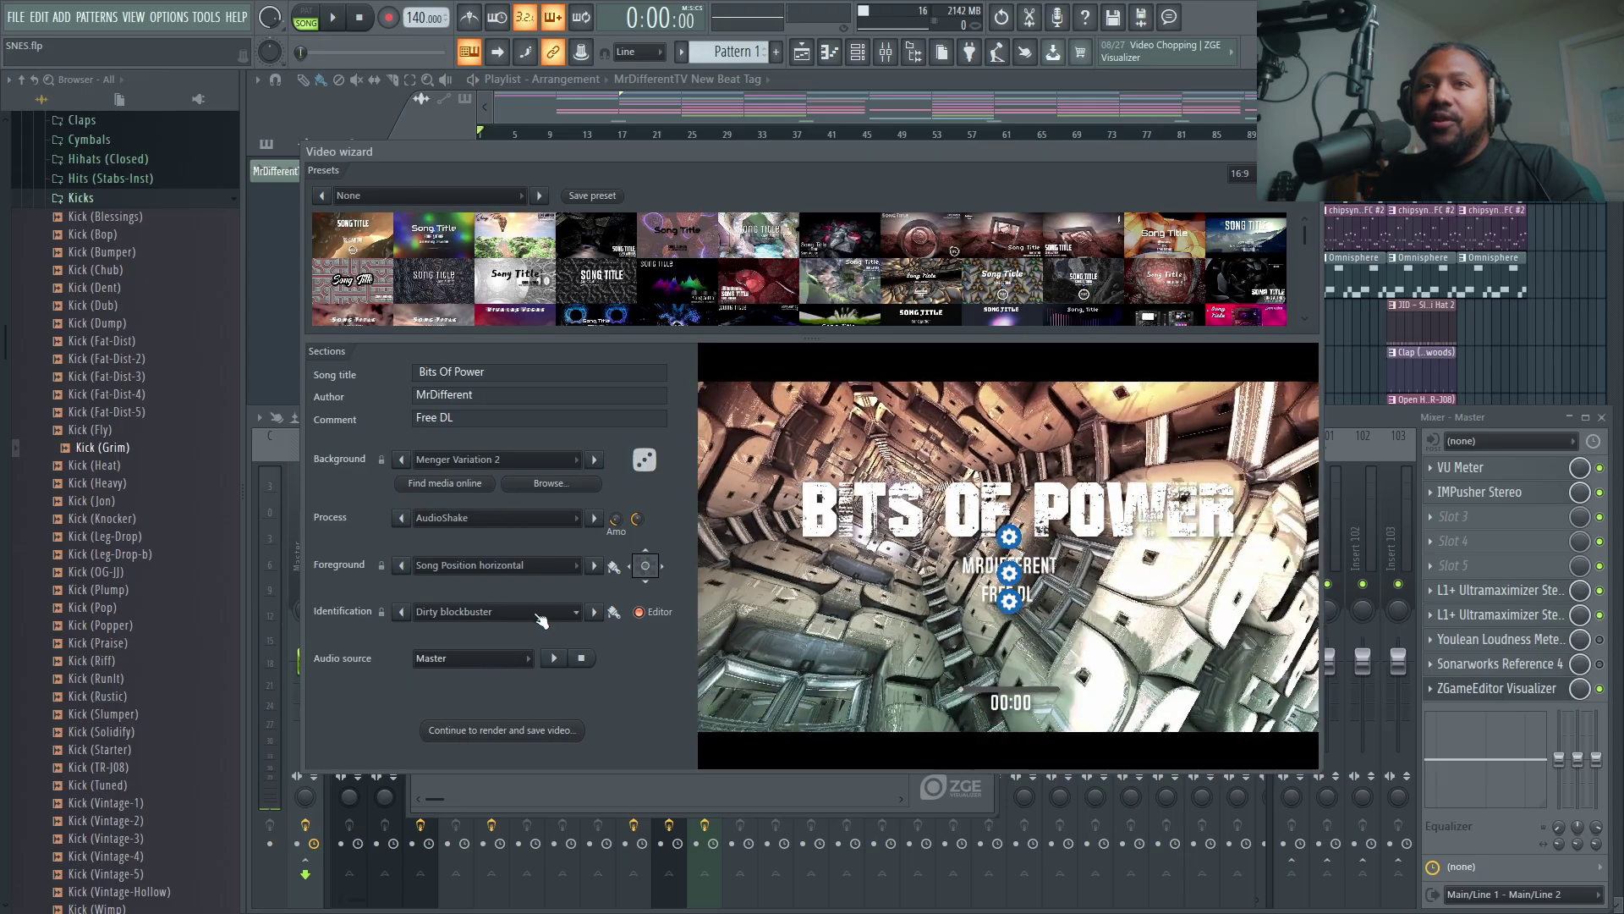
{"action": "left_click", "coordinate": [486, 611]}
{"action": "left_click", "coordinate": [505, 441]}
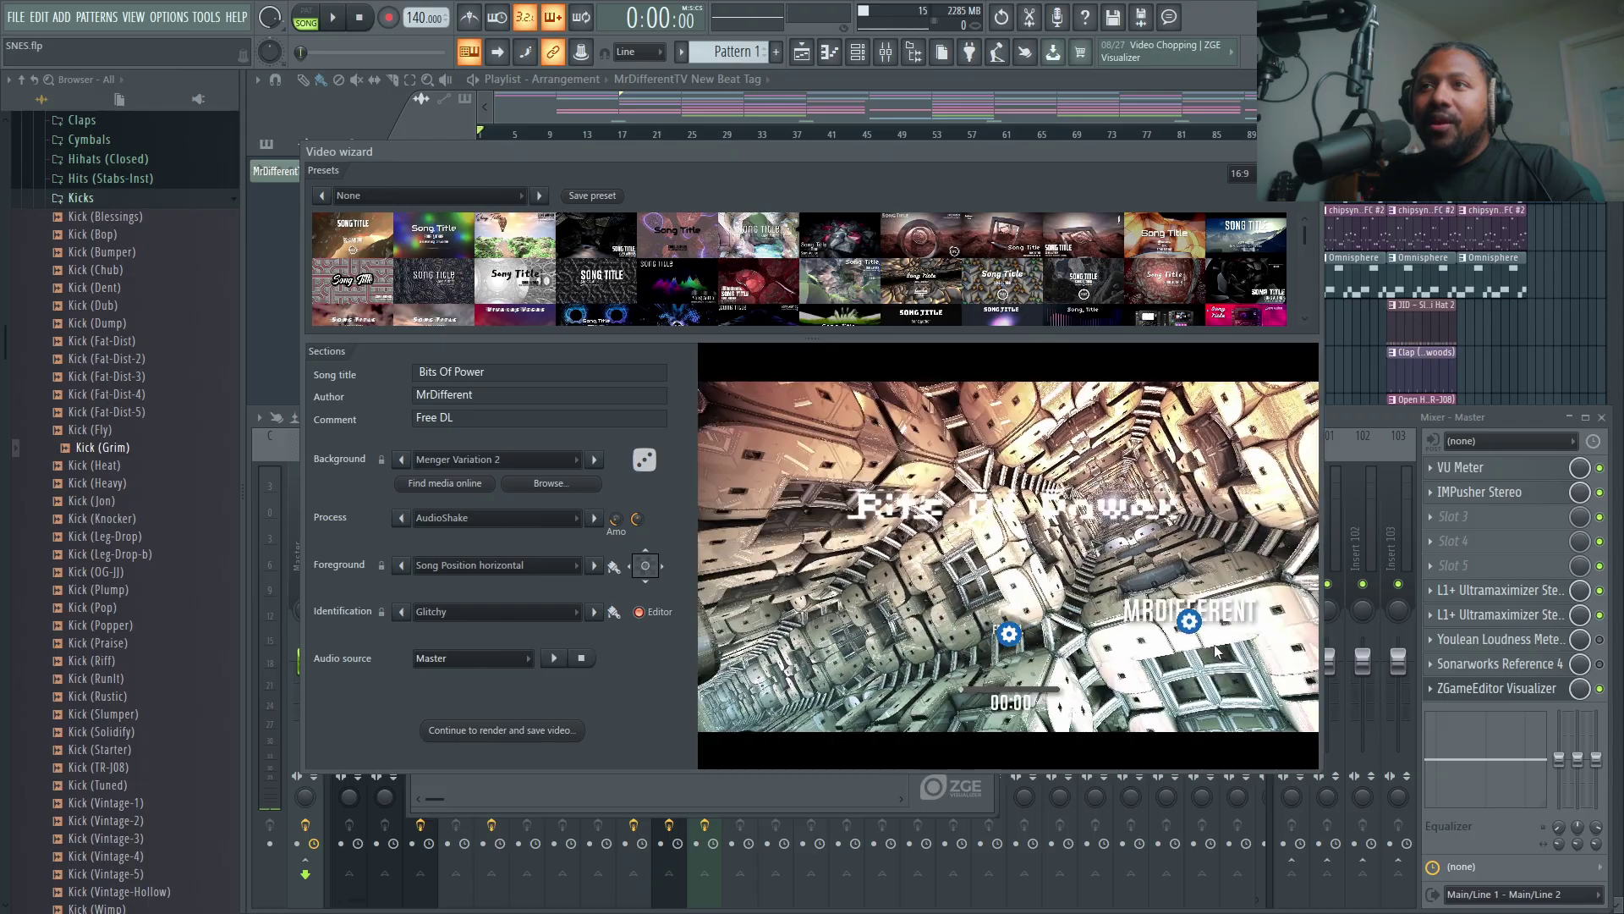
- Drag FREE DL back to the left side of the video
{"action": "left_click", "coordinate": [1011, 633]}
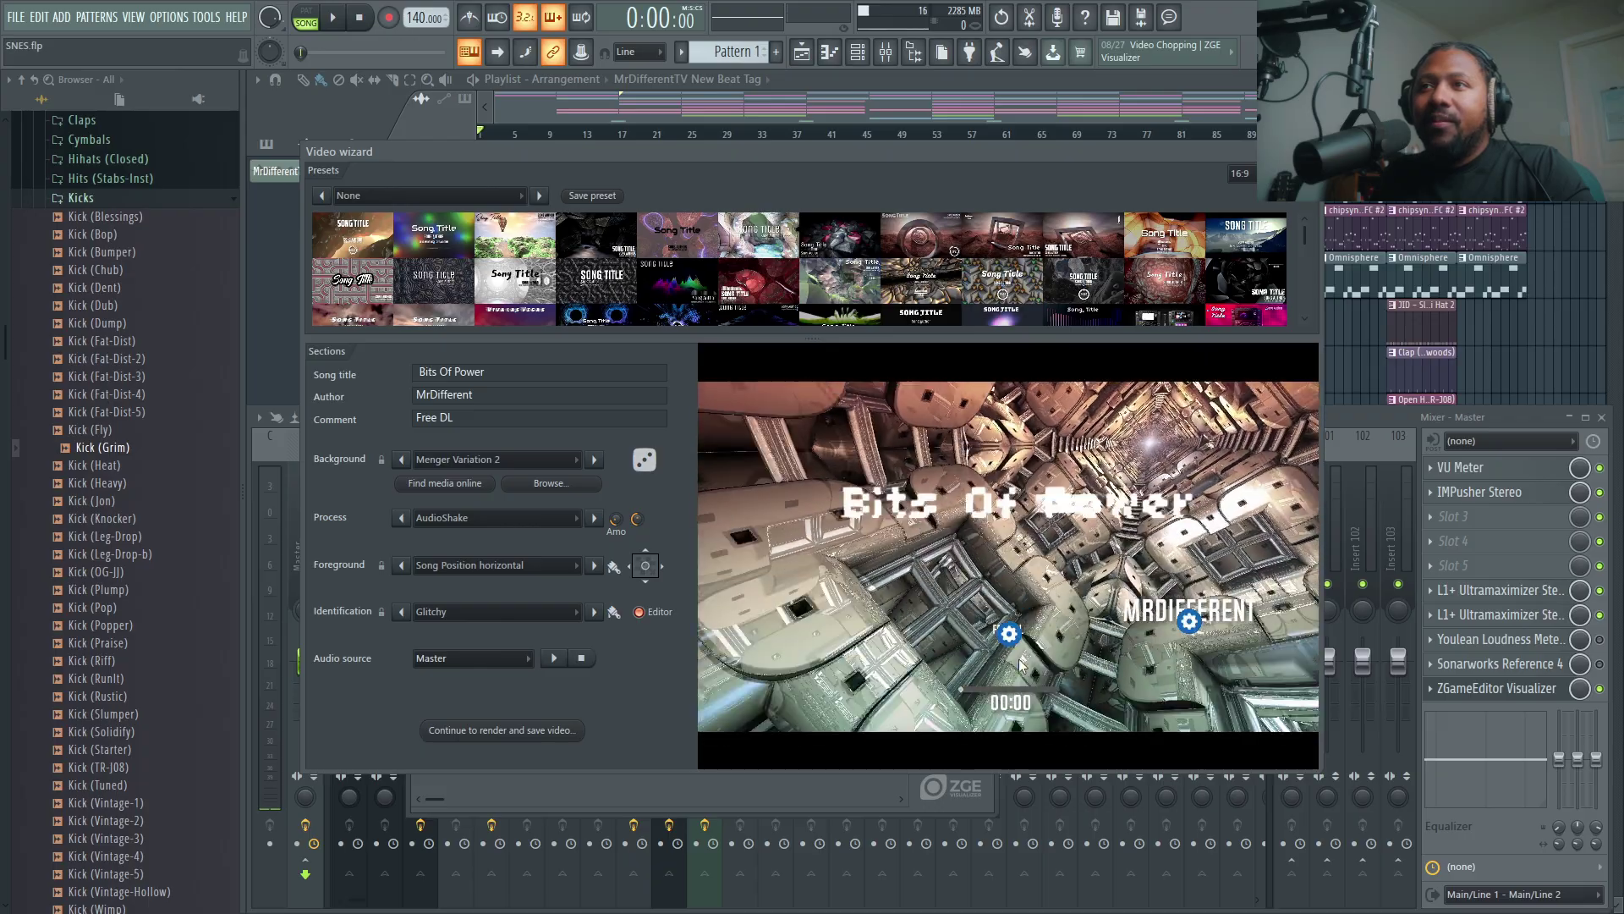
{"action": "left_click_drag", "start_coordinate": [1033, 653], "coordinate": [824, 645]}
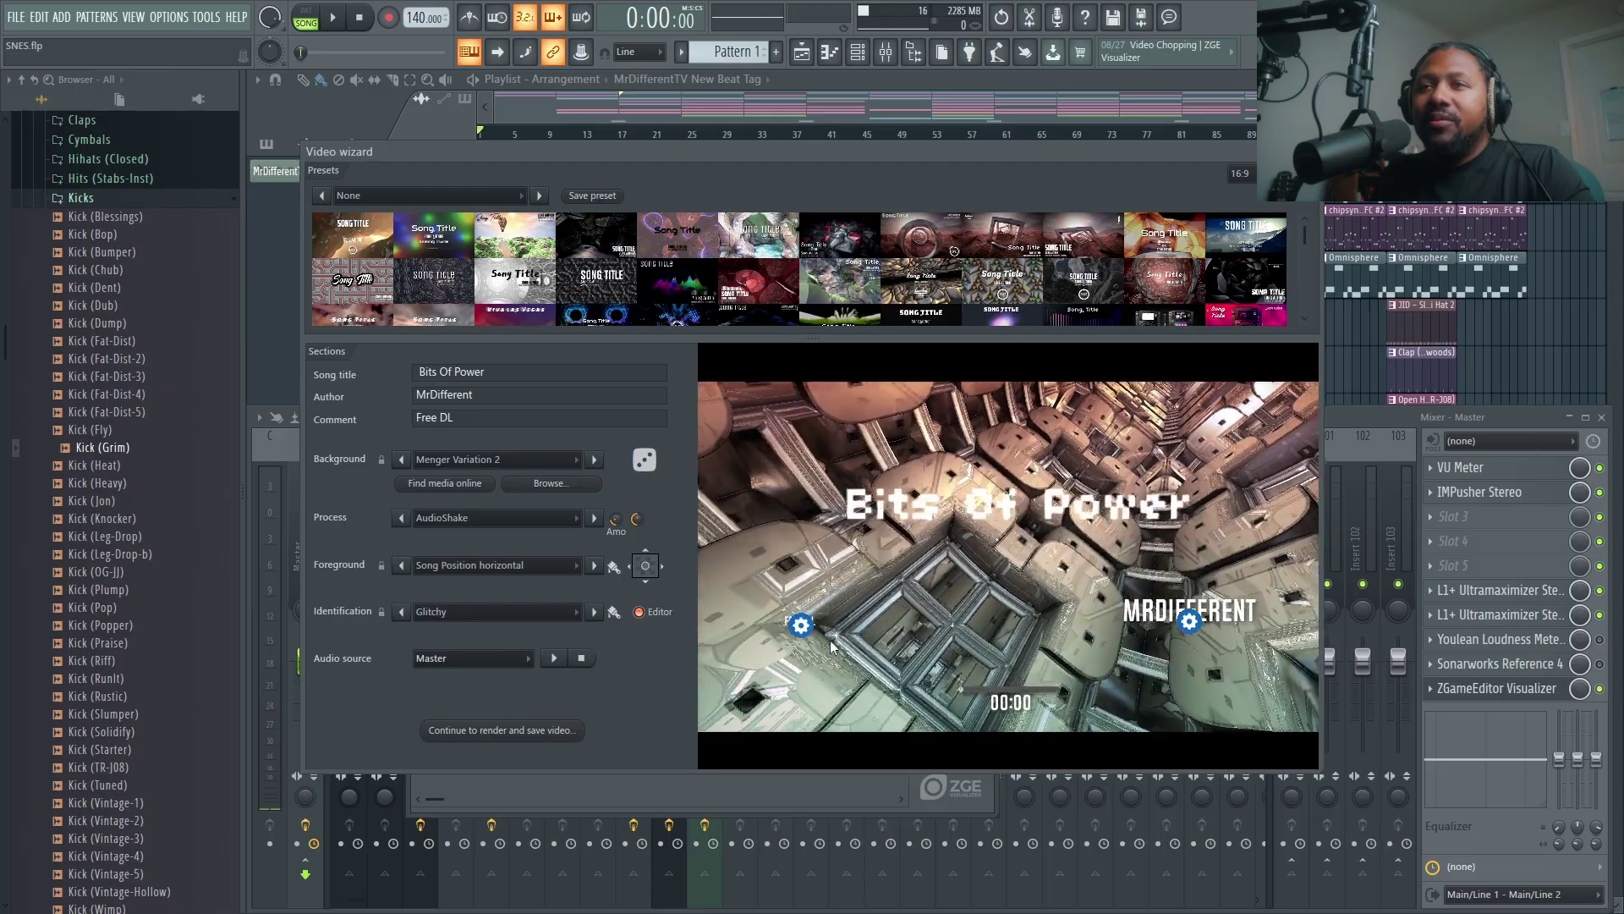
{"action": "left_click", "coordinate": [871, 647]}
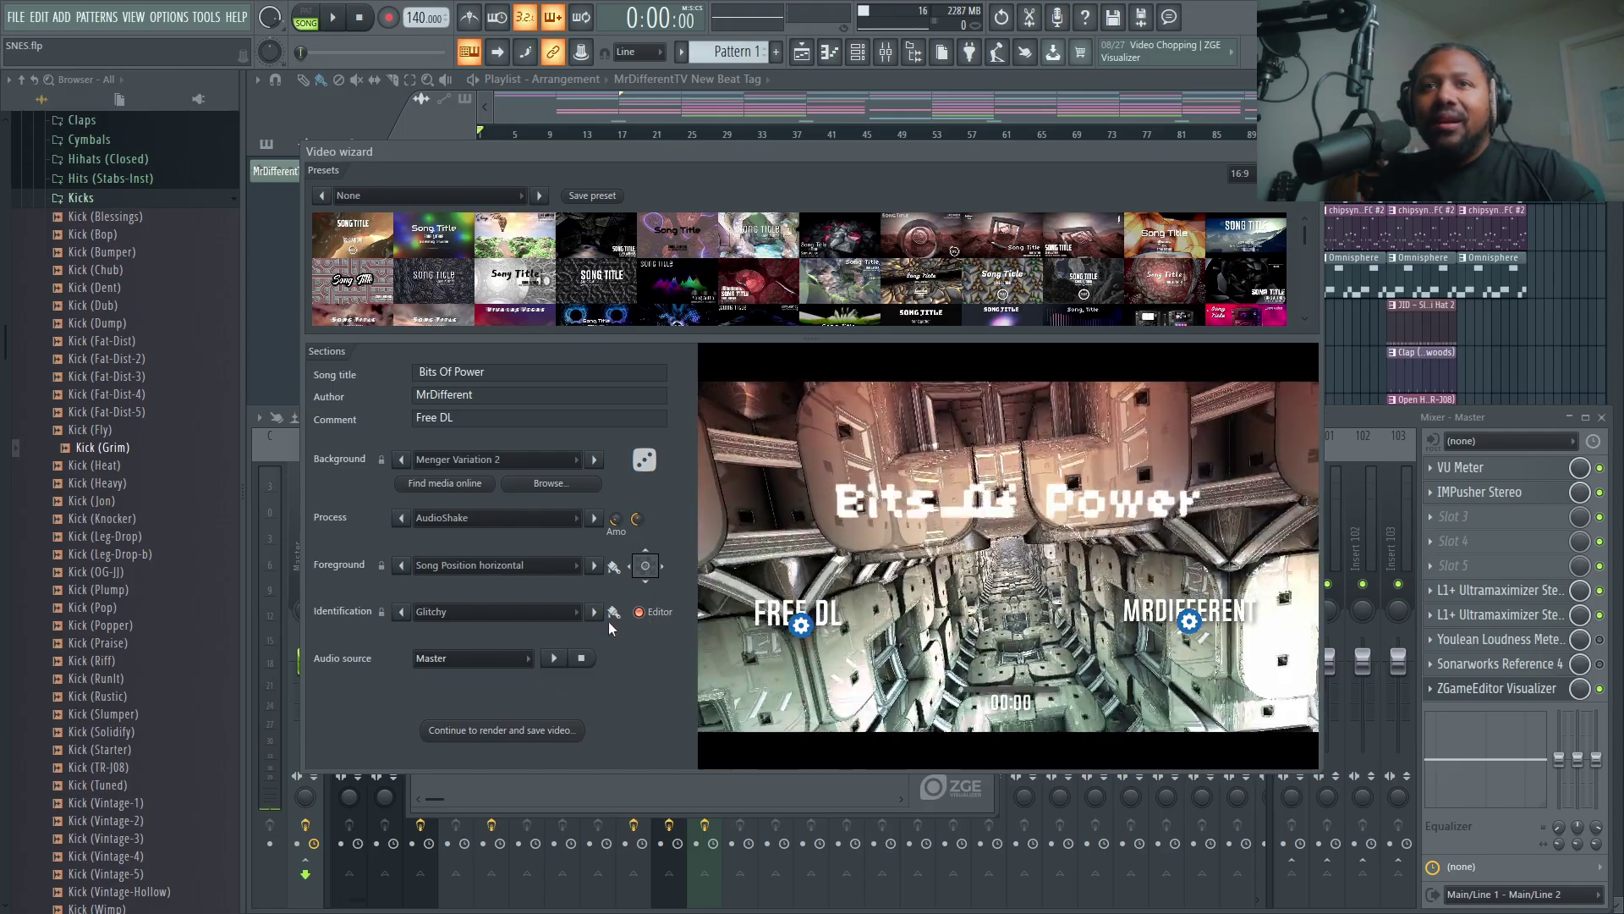
{"action": "left_click", "coordinate": [457, 659]}
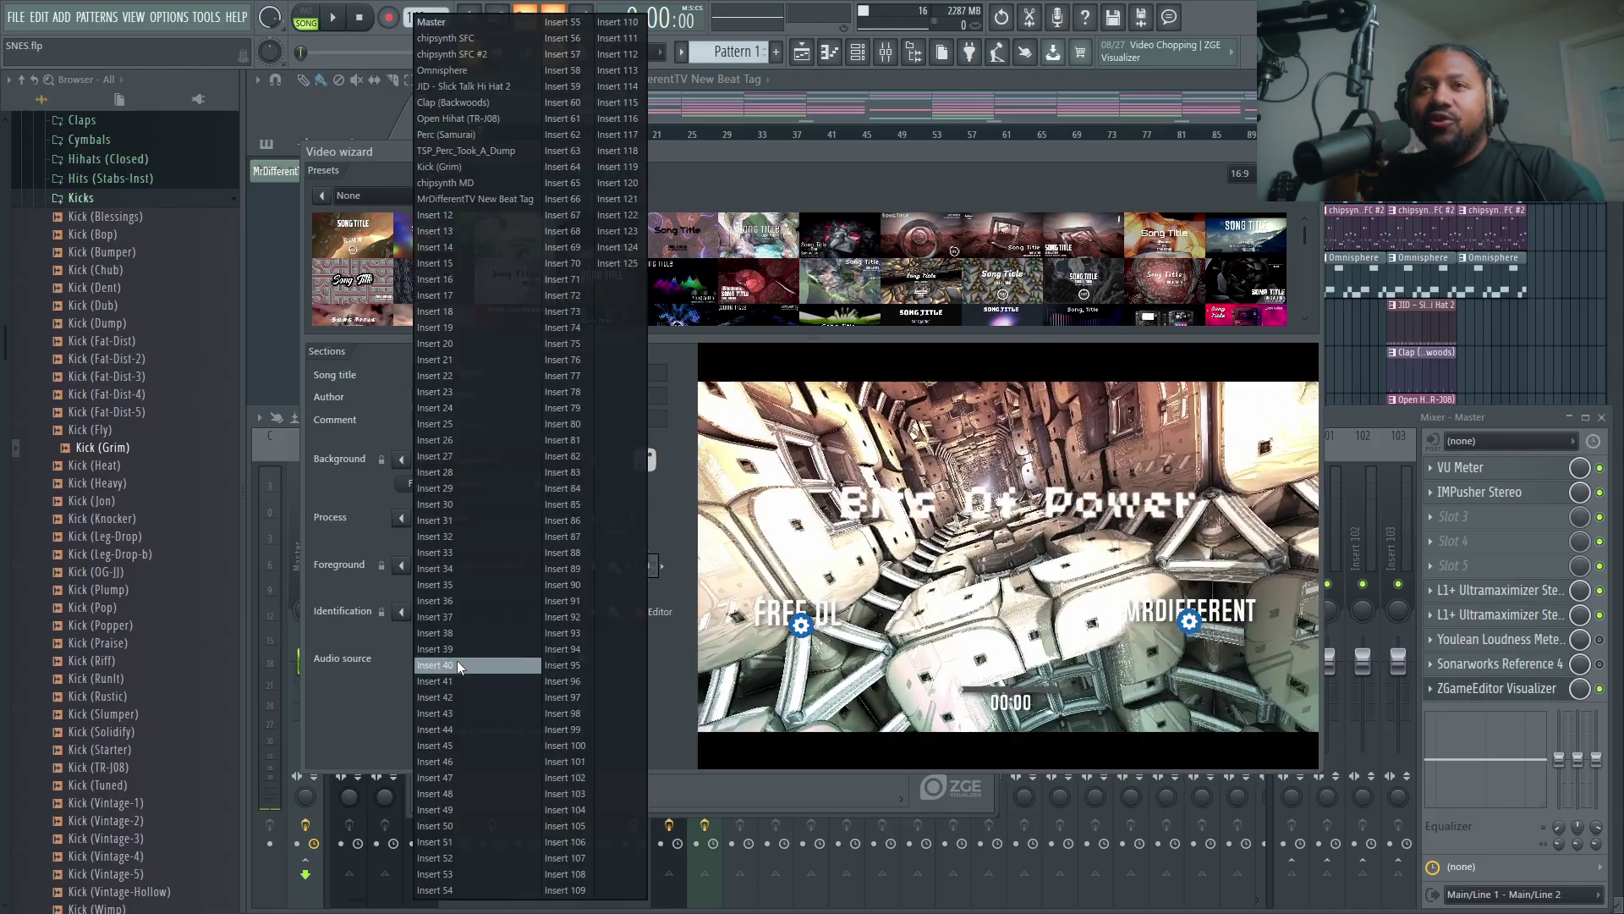
{"action": "left_click", "coordinate": [355, 703]}
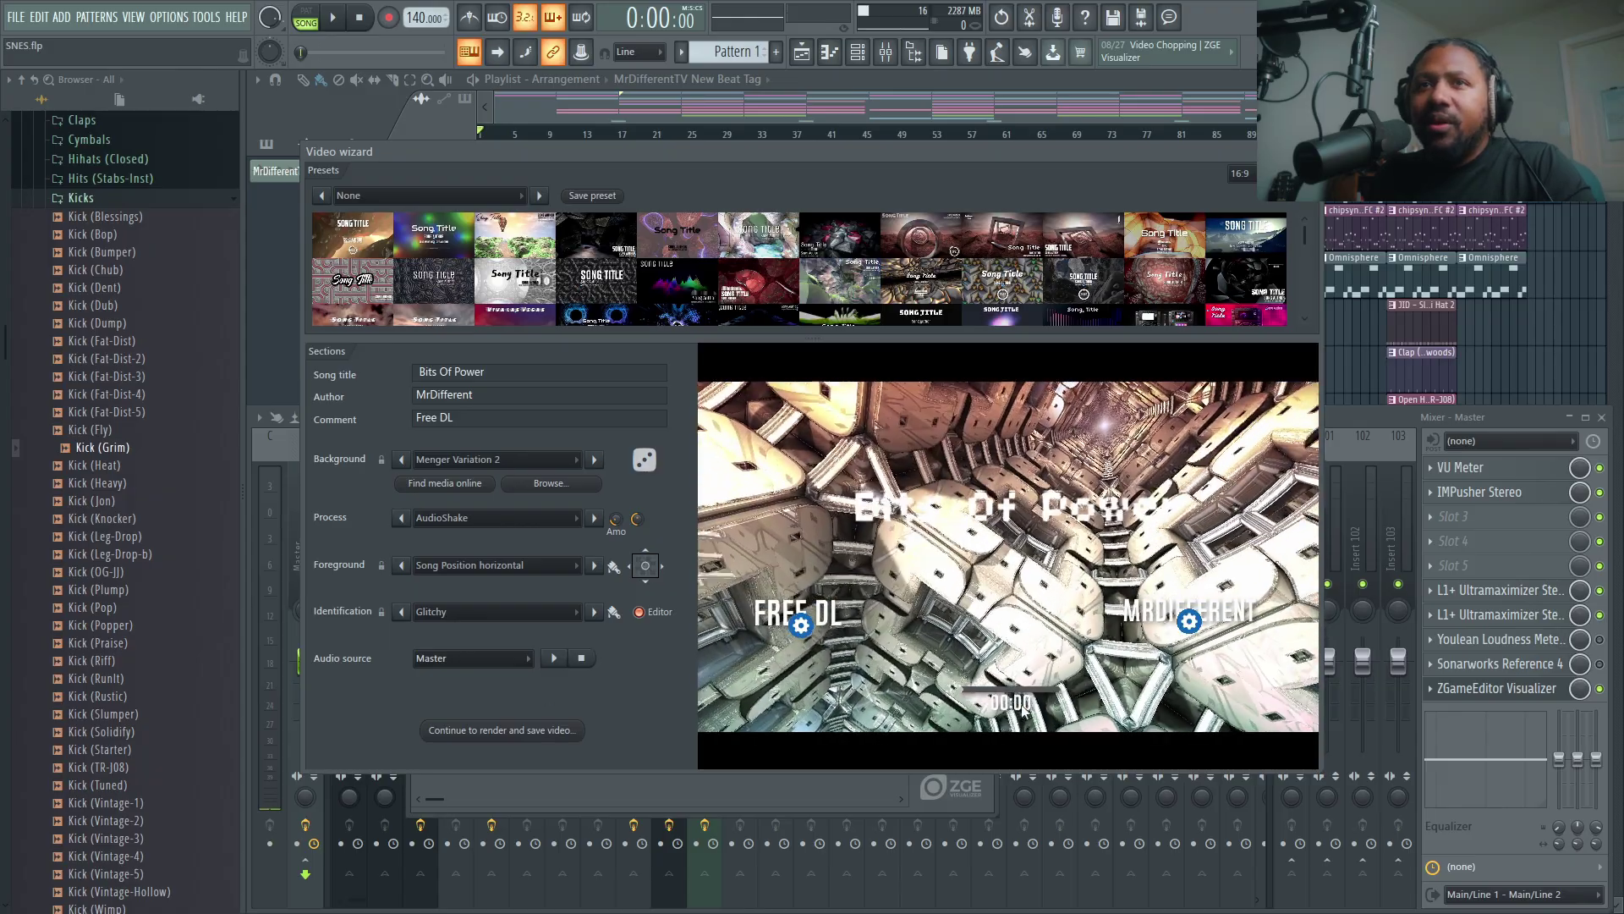
{"action": "left_click", "coordinate": [556, 659]}
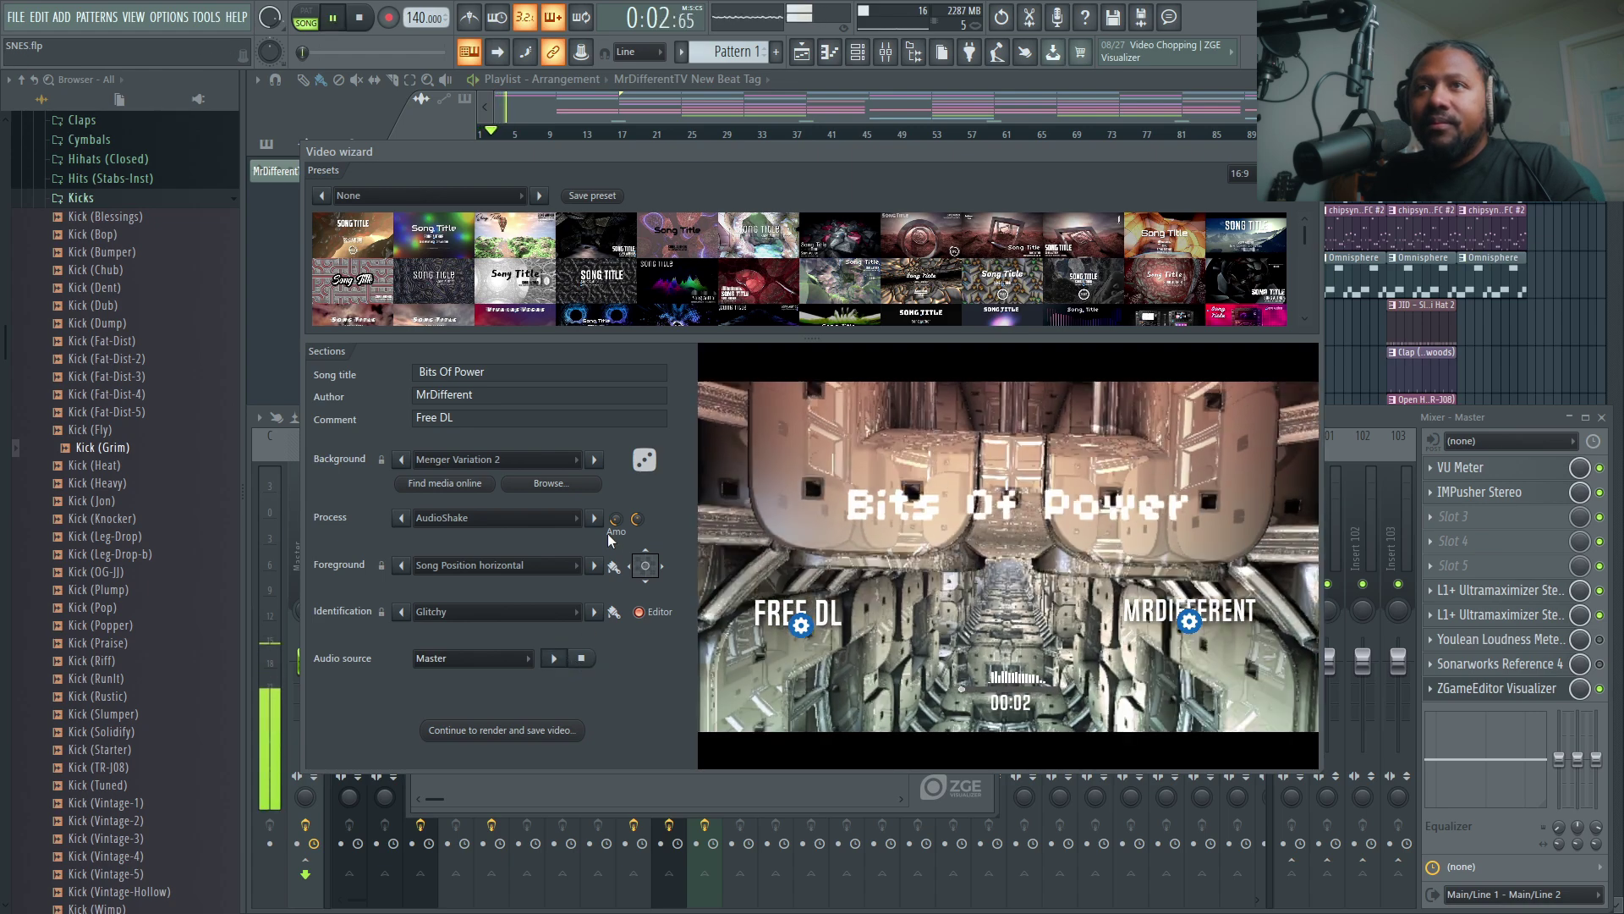
{"action": "left_click", "coordinate": [581, 658]}
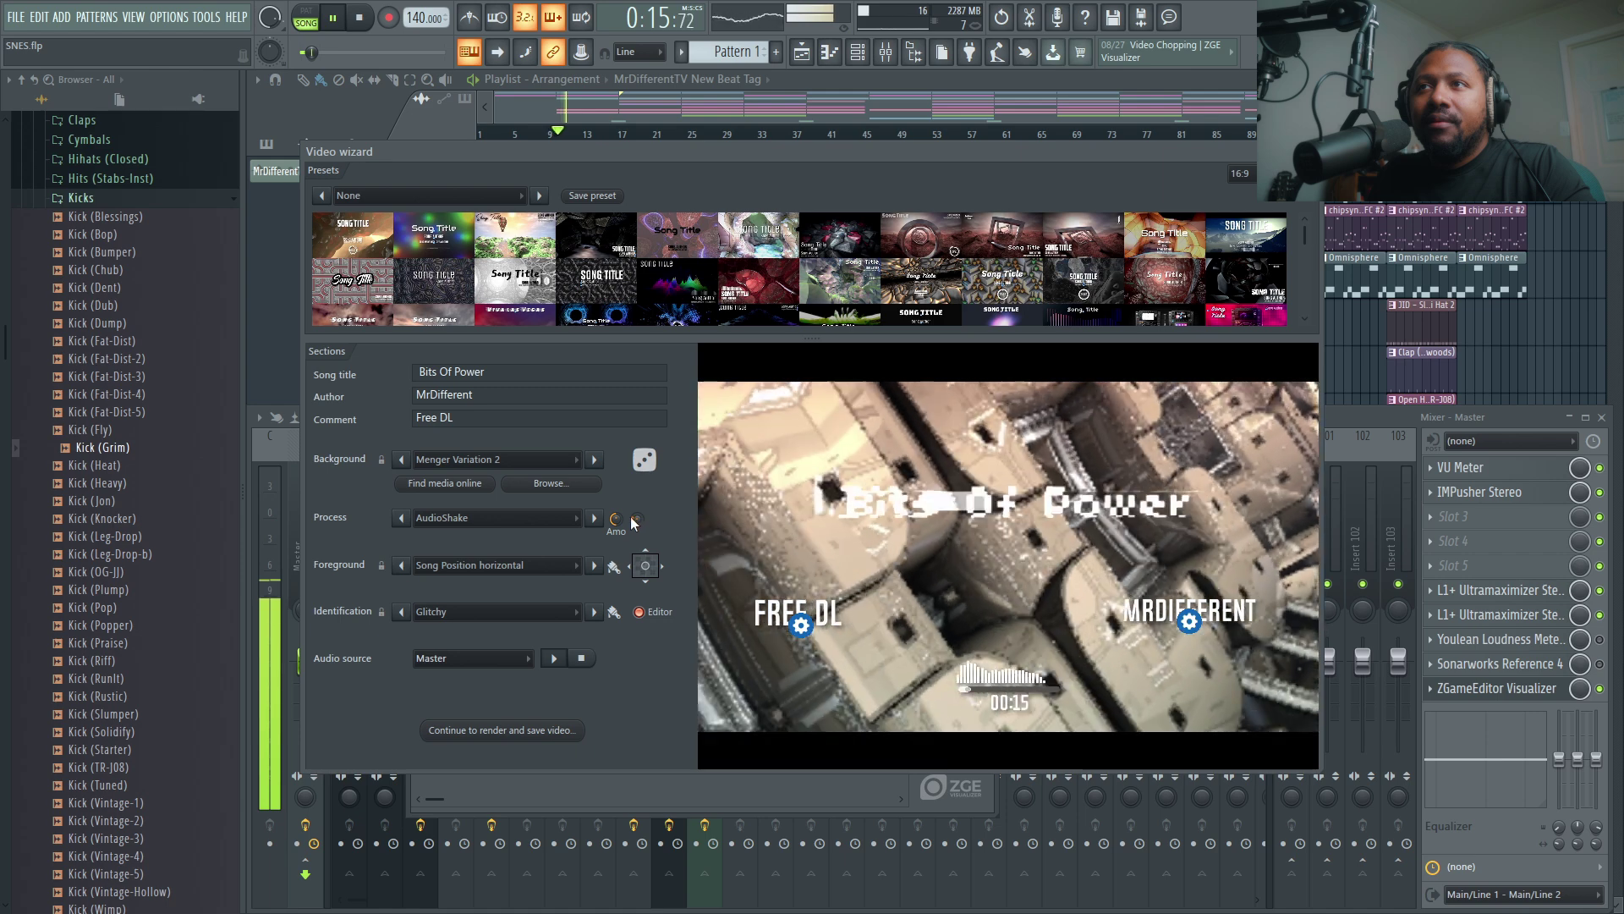
{"action": "left_click", "coordinate": [581, 659]}
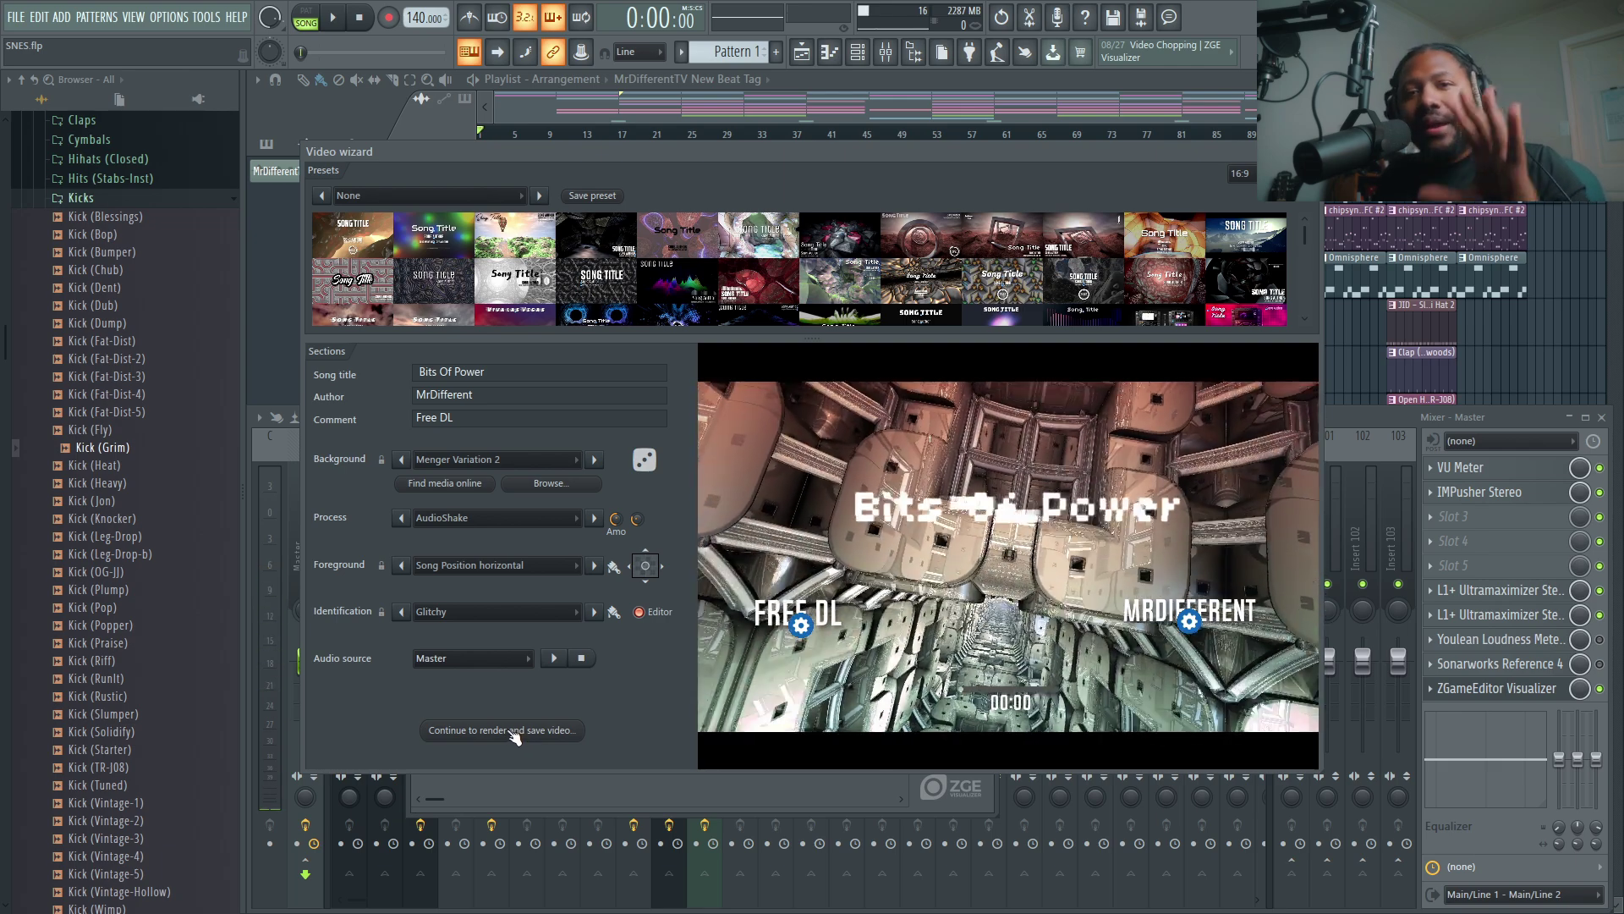
{"action": "left_click", "coordinate": [513, 730]}
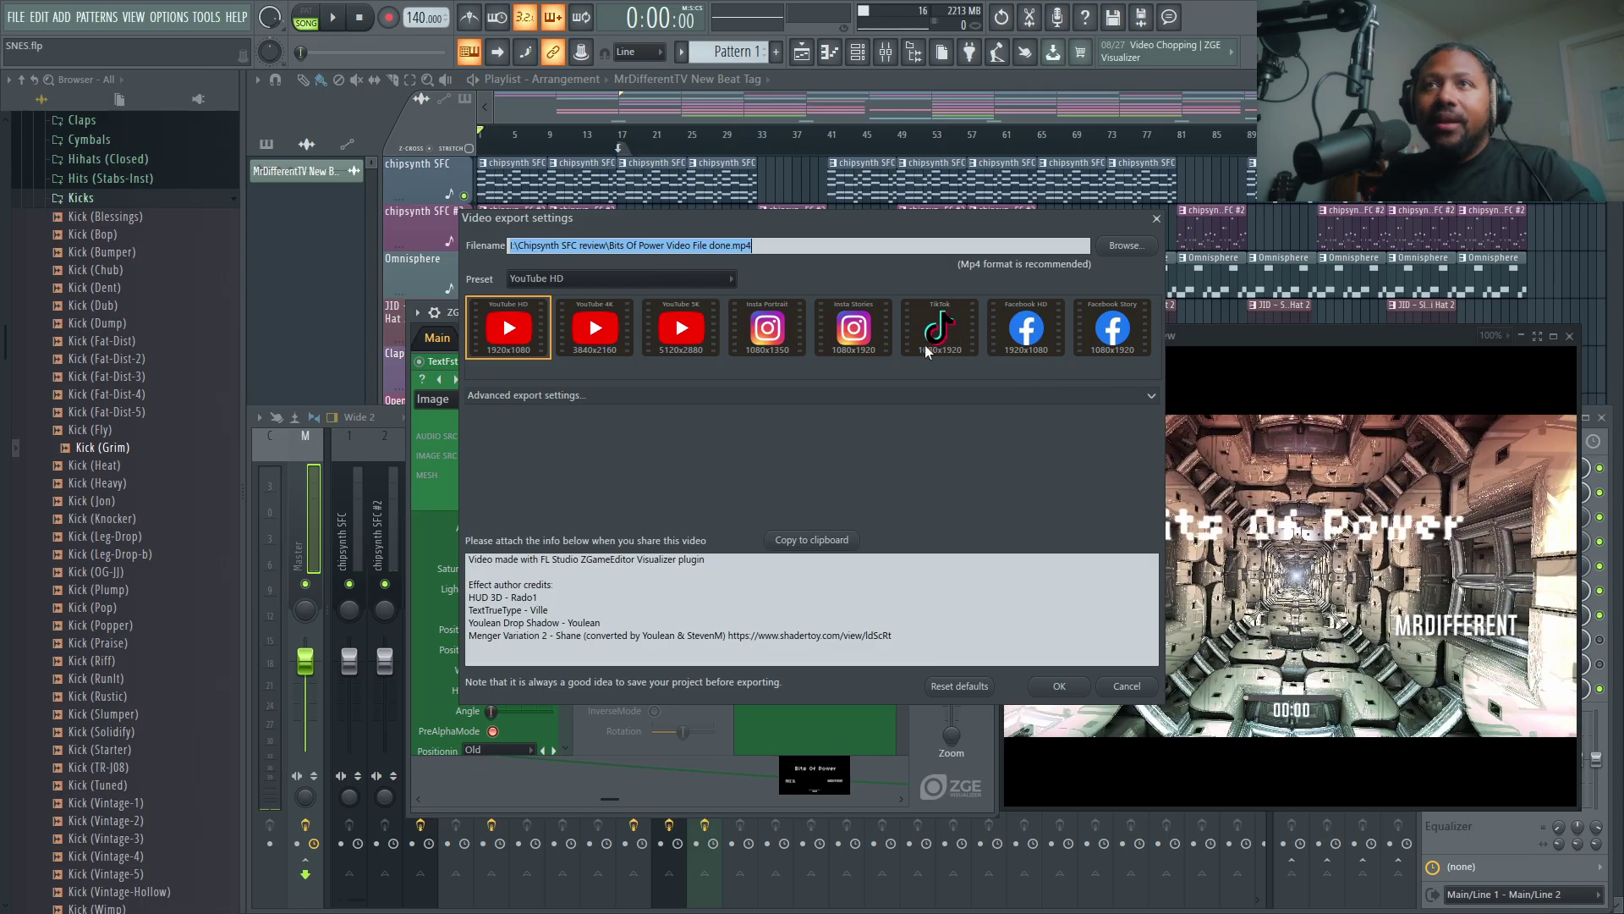
- Review the MP4 export presets, keep YouTube HD, and cancel without exporting
{"action": "left_click", "coordinate": [713, 282]}
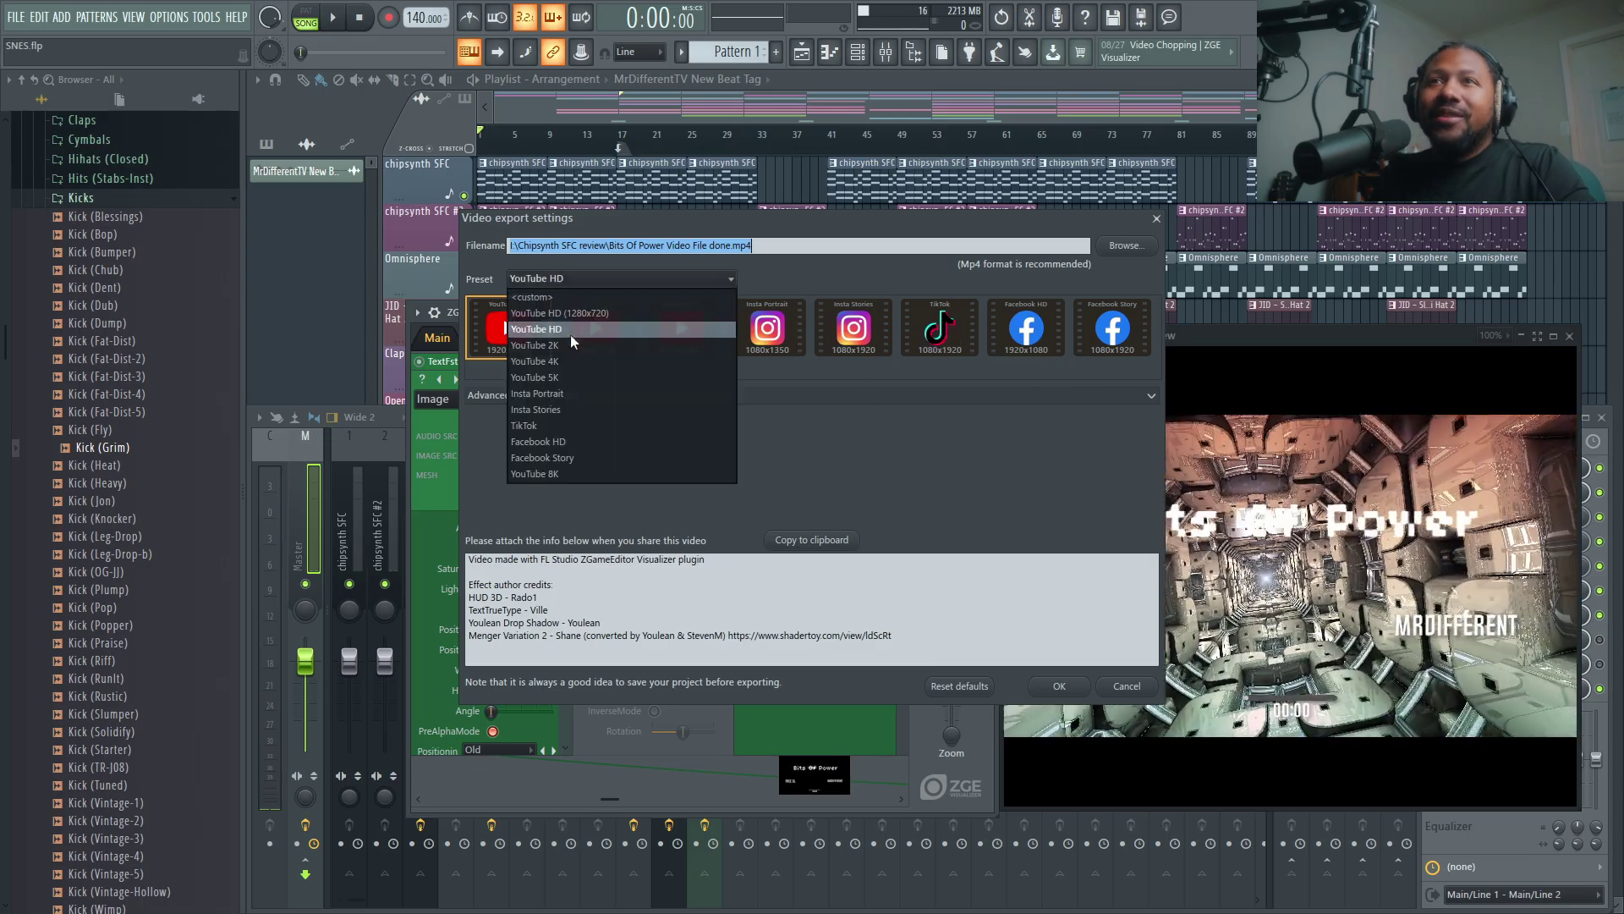
{"action": "left_click", "coordinate": [770, 420]}
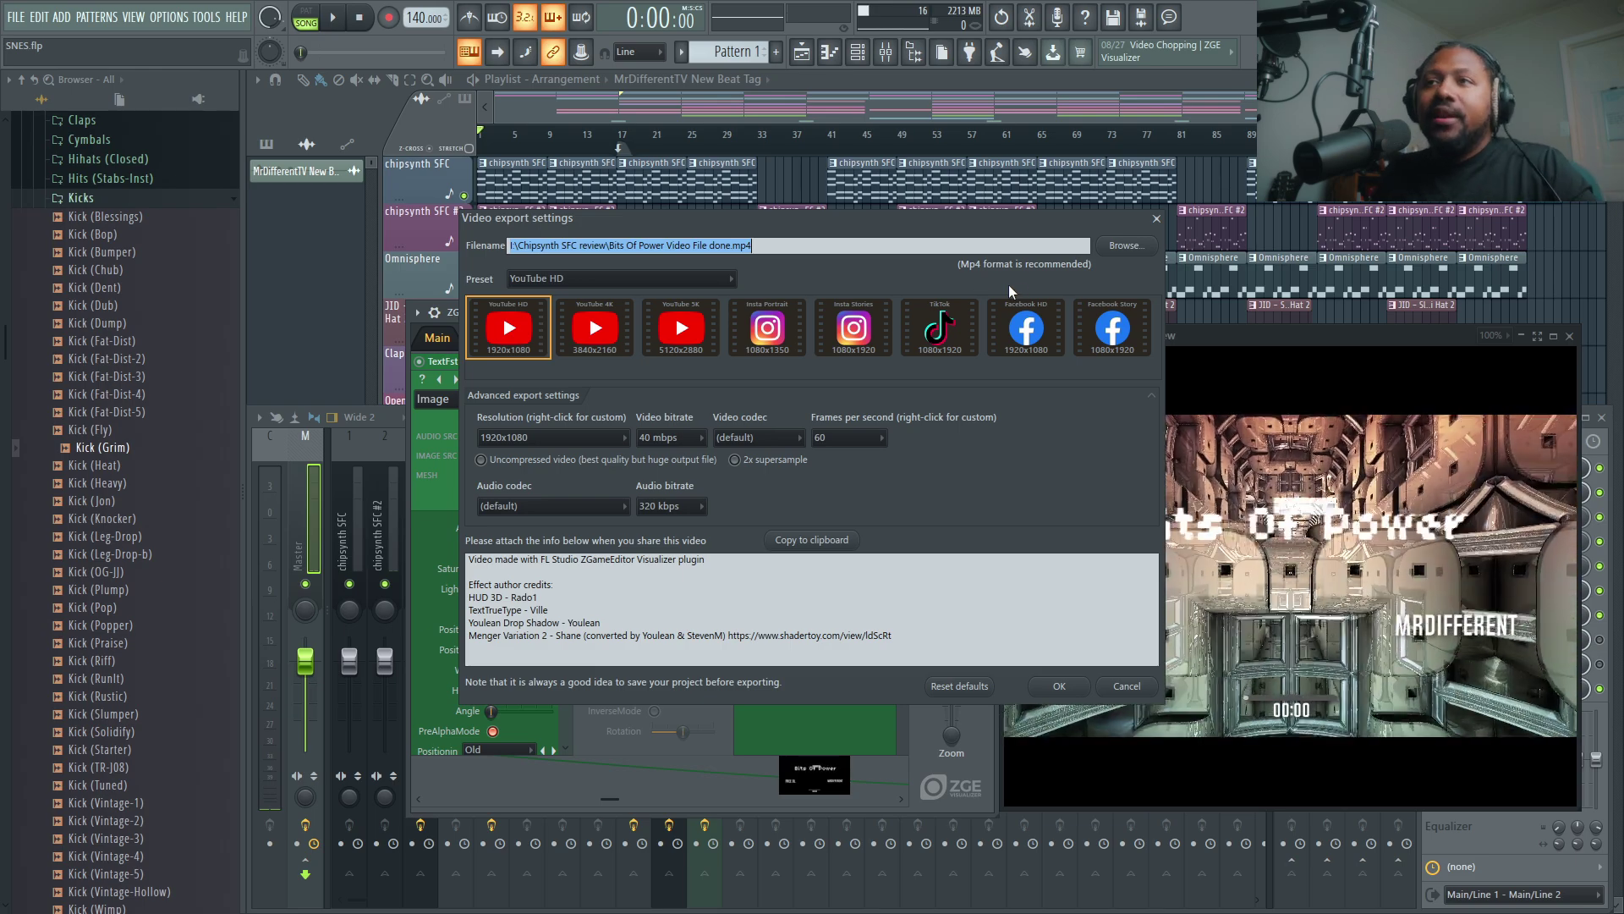
{"action": "left_click", "coordinate": [1127, 686]}
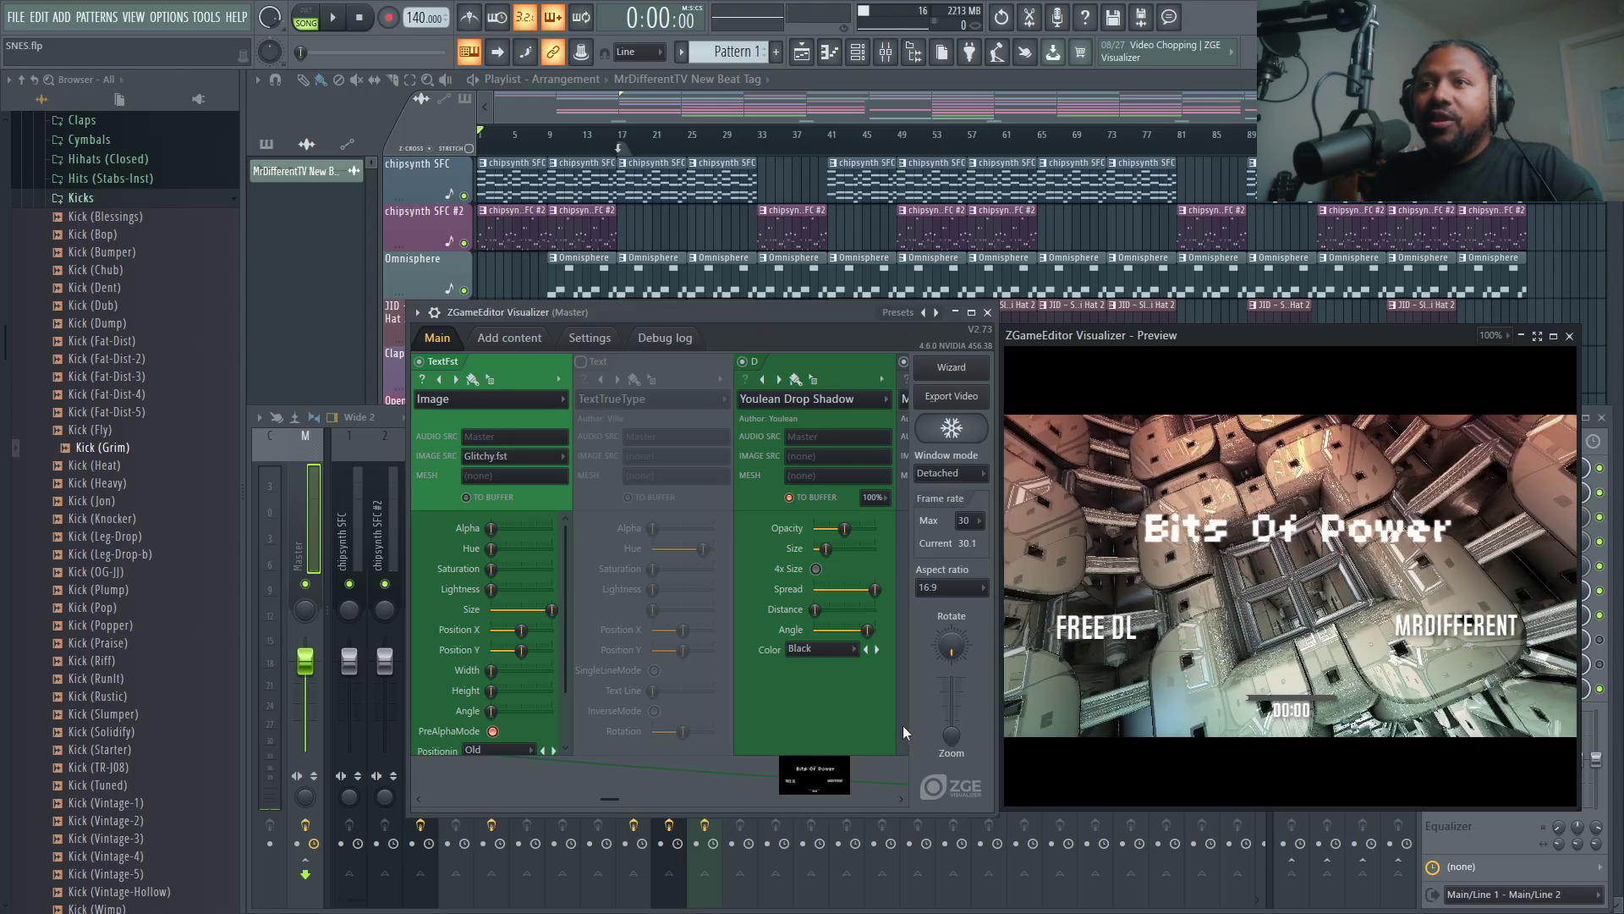
{"action": "left_click_drag", "start_coordinate": [609, 797], "coordinate": [871, 788]}
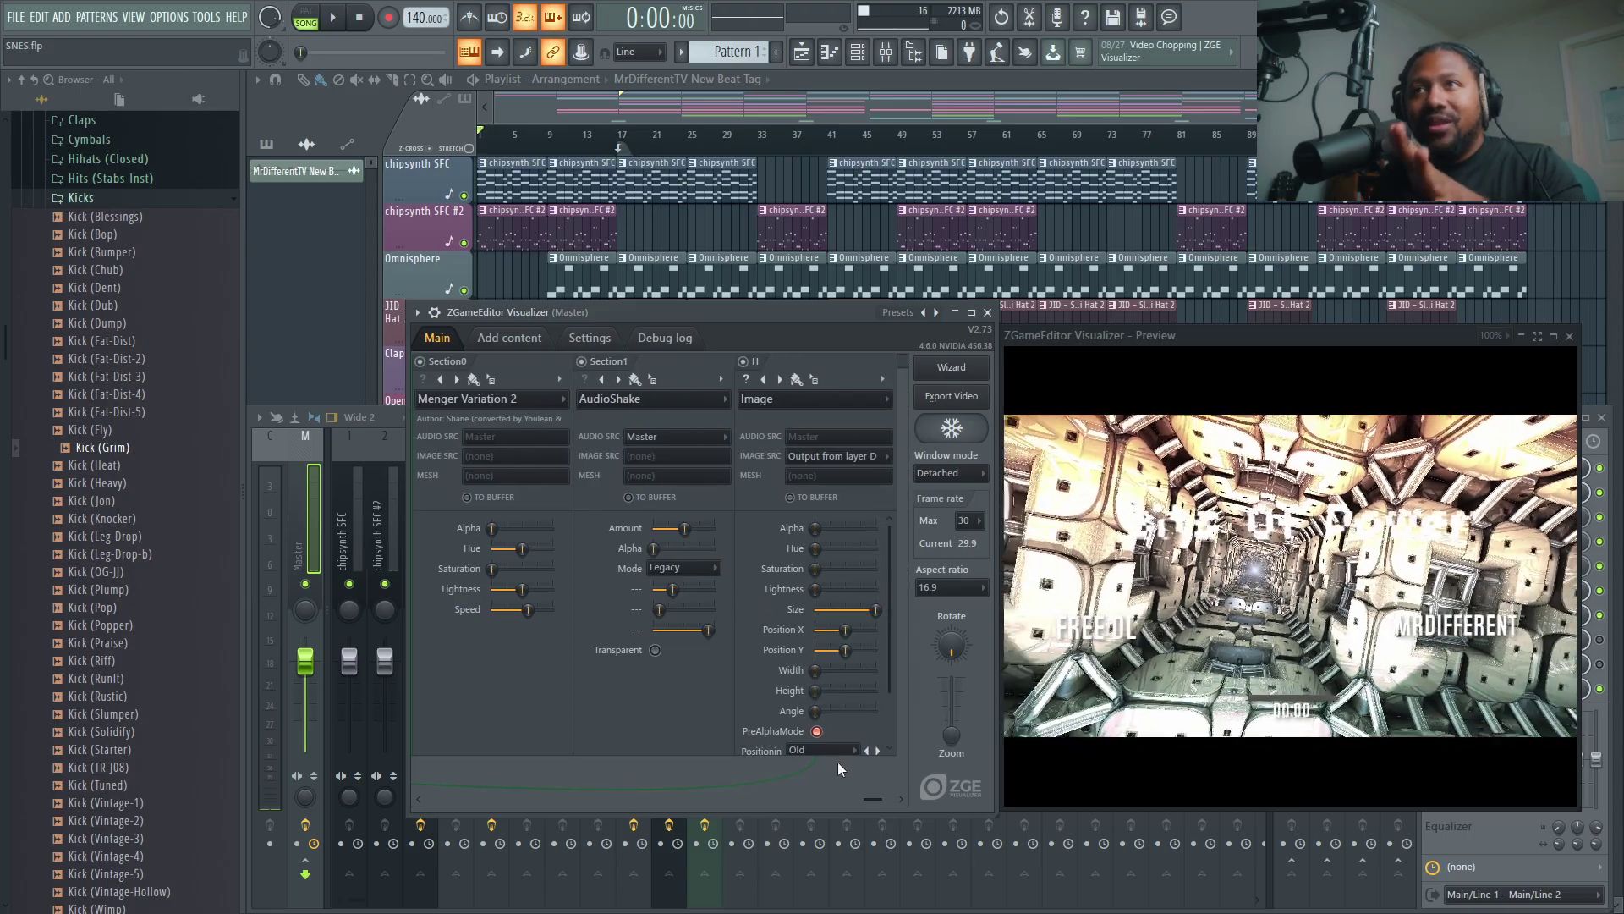
{"action": "left_click_drag", "start_coordinate": [876, 798], "coordinate": [451, 795]}
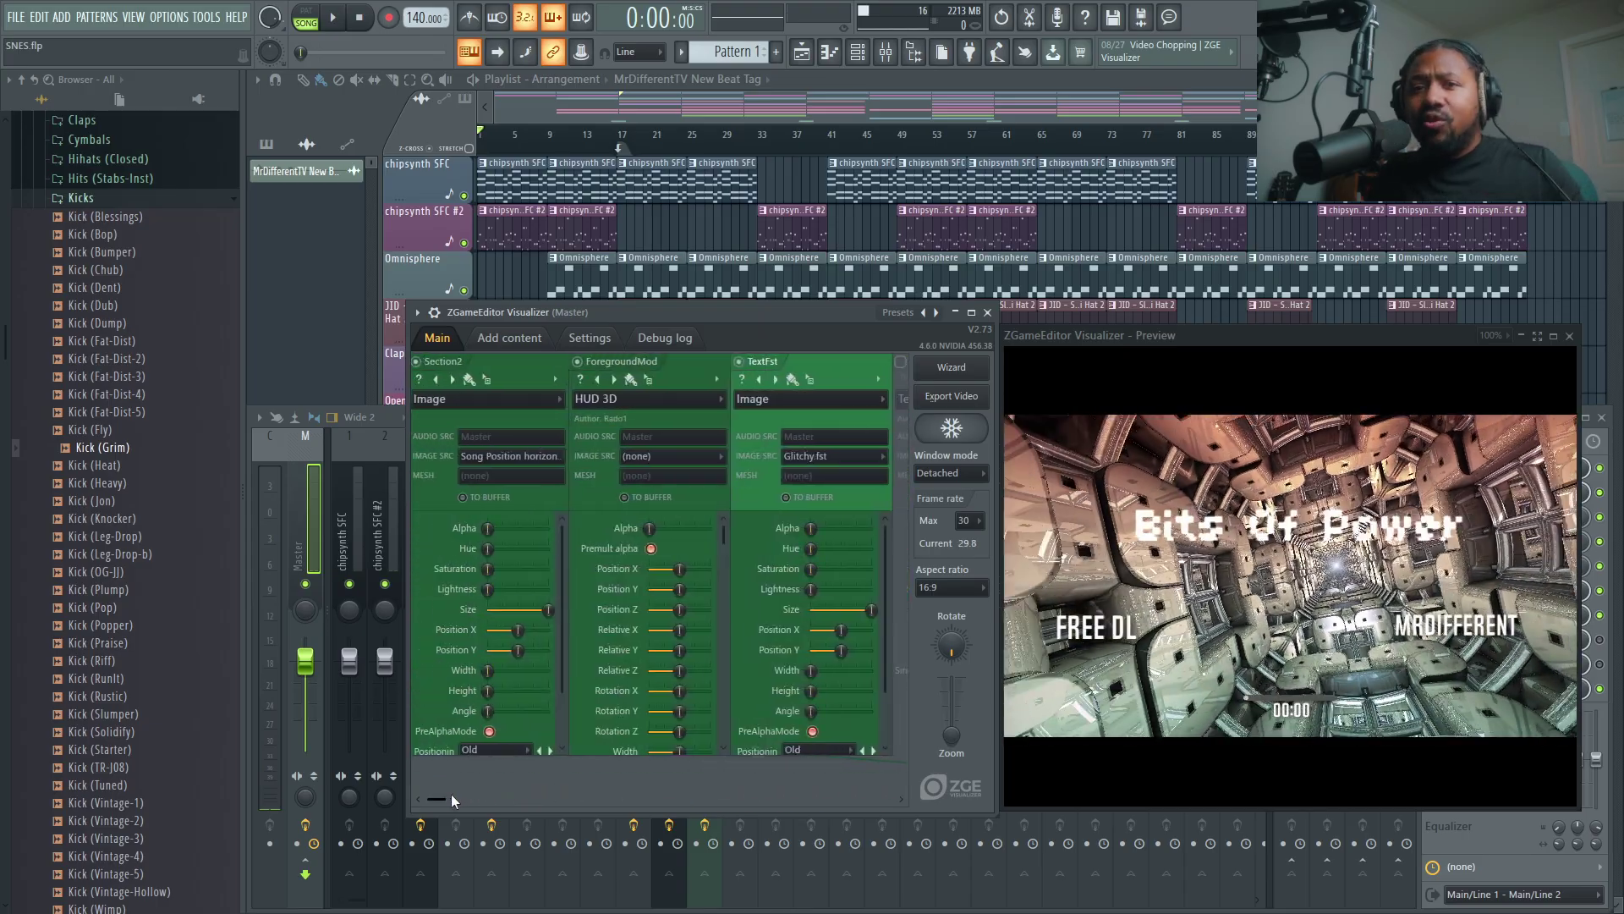